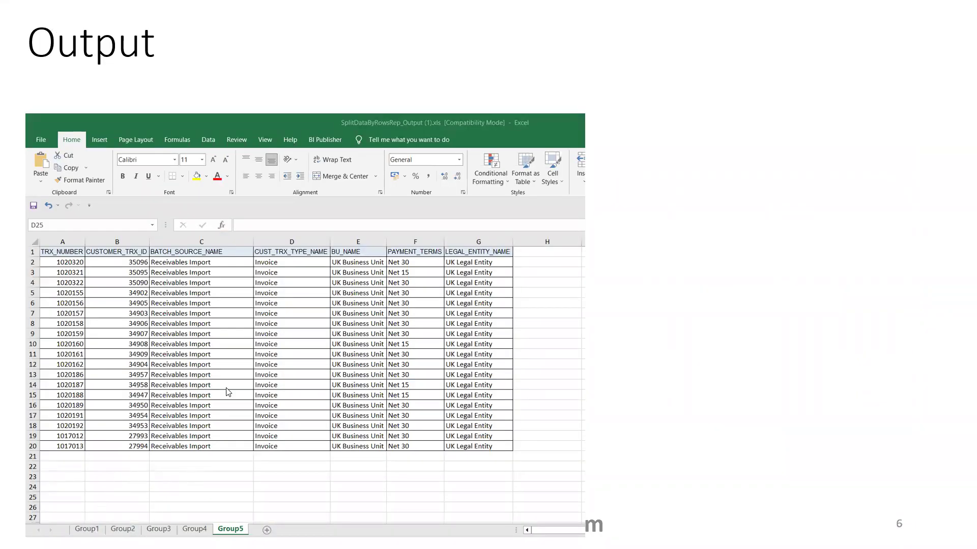
Step: Advance through the design-steps and registering-the-report slides, then exit the slideshow
{"action": "left_click", "coordinate": [286, 437]}
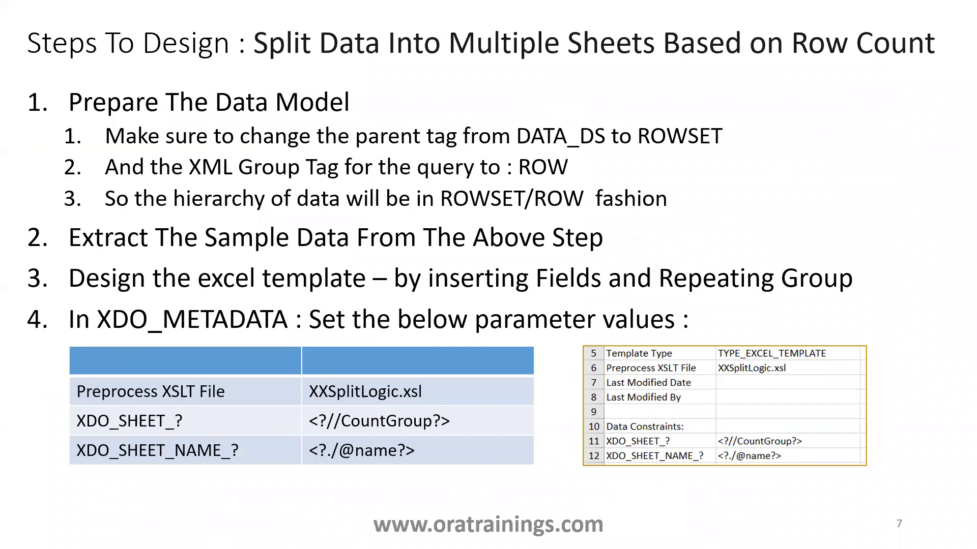
{"action": "key", "text": "Right"}
{"action": "key", "text": "Escape"}
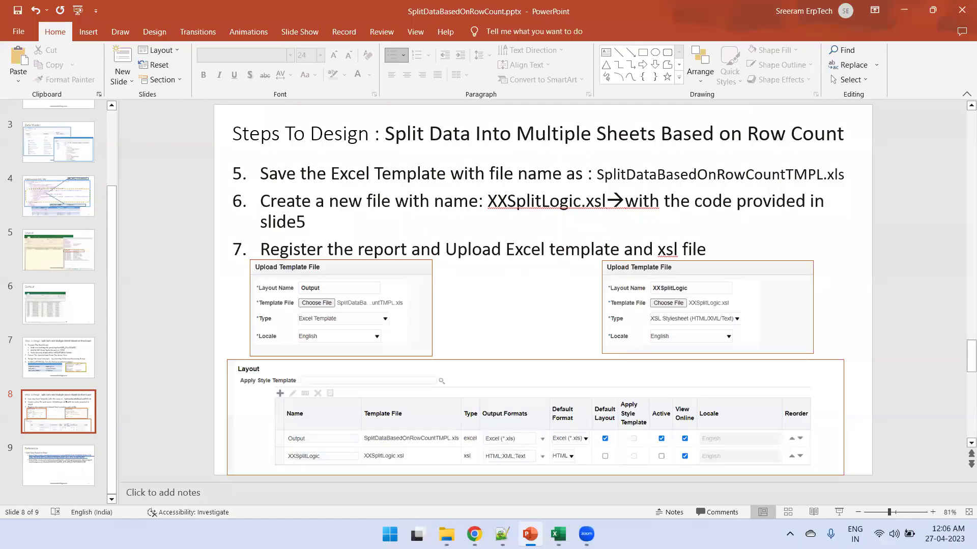
Step: Review the naming notes and Query.sql in Notepad++, then return to the OraTrainings catalog in Chrome
{"action": "left_click", "coordinate": [502, 534]}
{"action": "scroll", "coordinate": [259, 175], "scroll_direction": "up", "scroll_amount": 4}
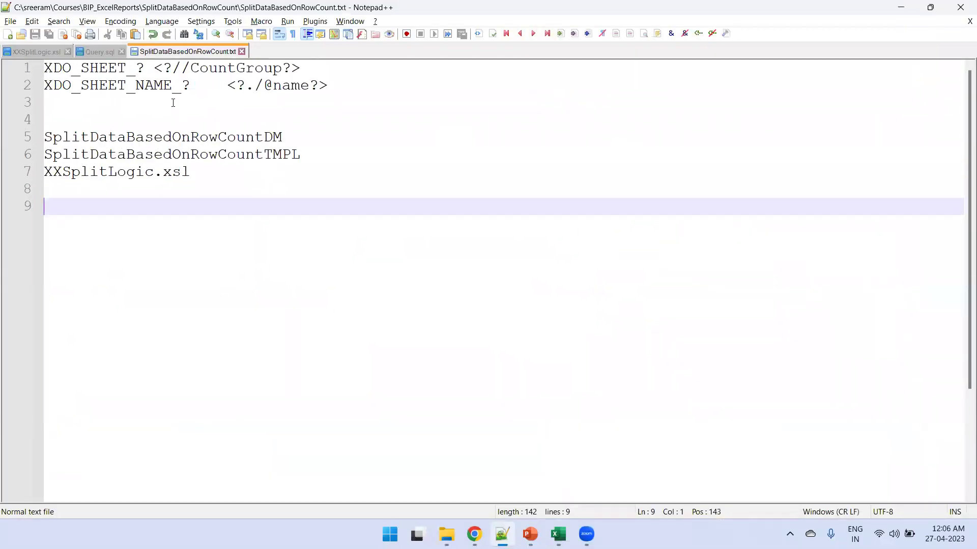
{"action": "left_click", "coordinate": [103, 51]}
{"action": "scroll", "coordinate": [303, 155], "scroll_direction": "down", "scroll_amount": 3}
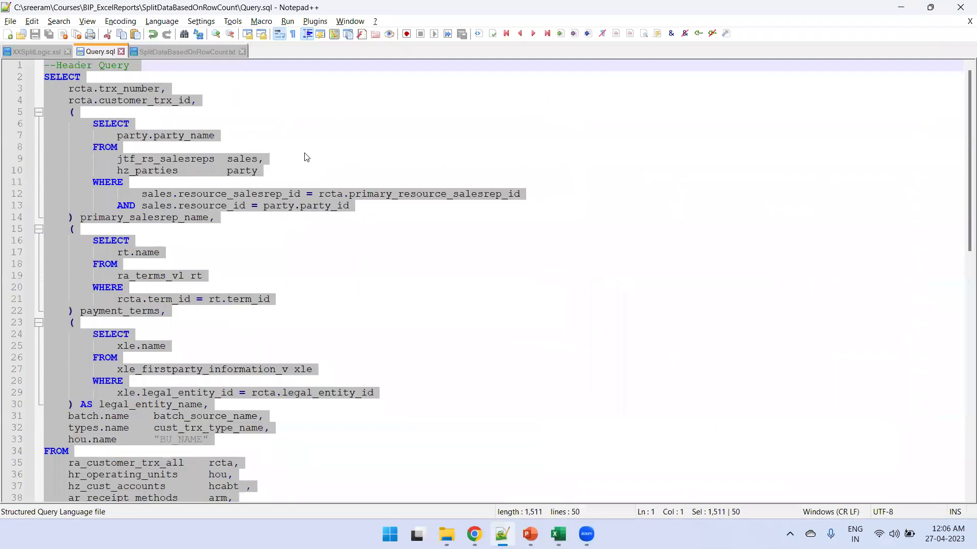
{"action": "key", "text": "alt+Tab"}
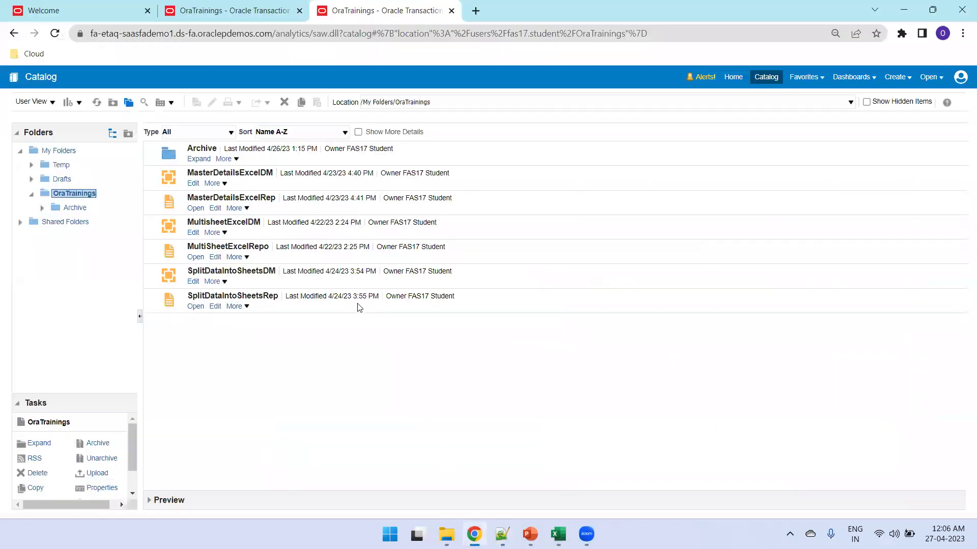
Step: Create a new data model and start saving it in the OraTrainings folder
{"action": "left_click", "coordinate": [896, 77]}
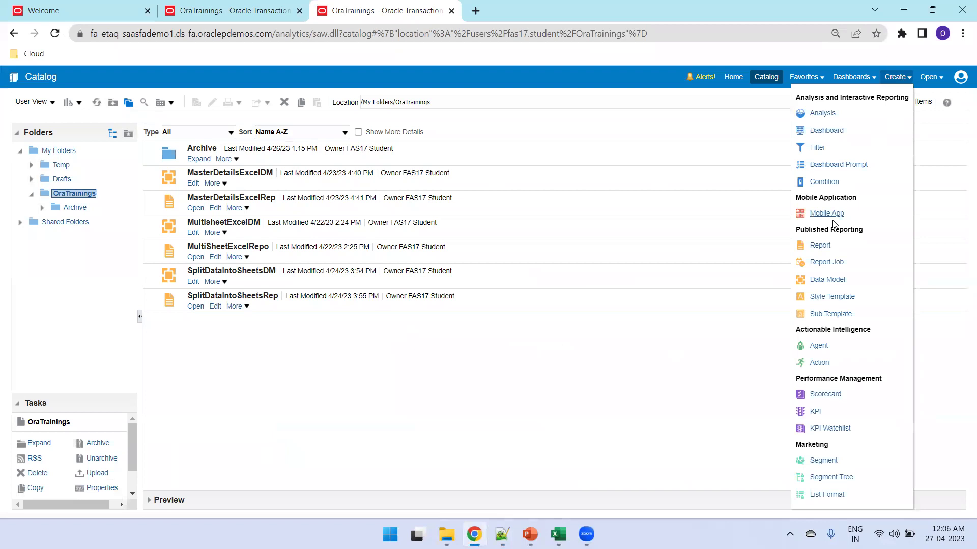
{"action": "left_click", "coordinate": [827, 280]}
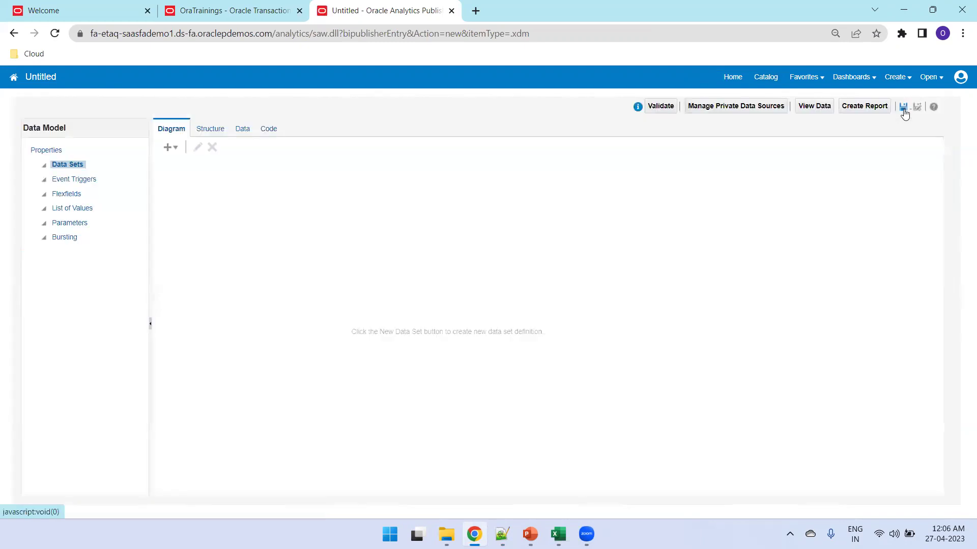
{"action": "key", "text": "ctrl+s"}
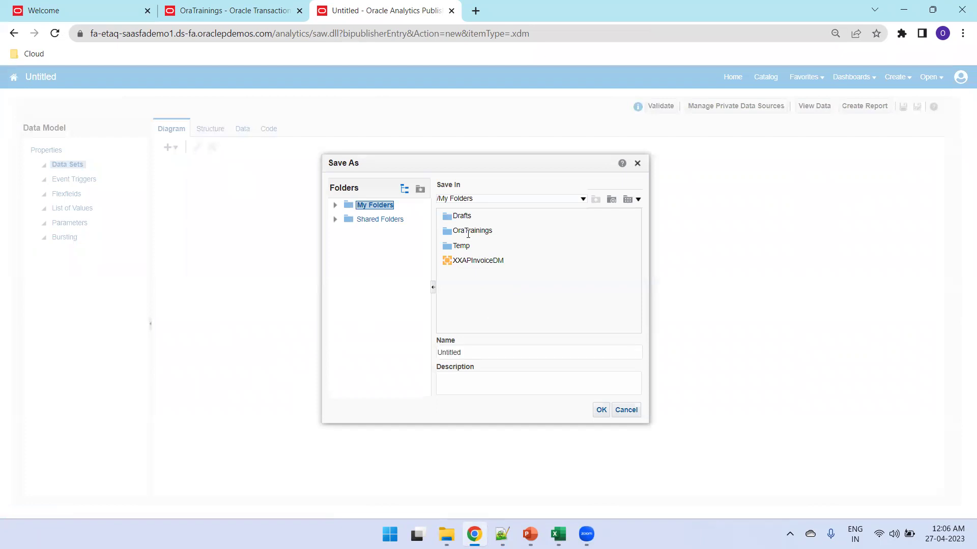
{"action": "double_click", "coordinate": [472, 230]}
{"action": "left_click", "coordinate": [471, 353]}
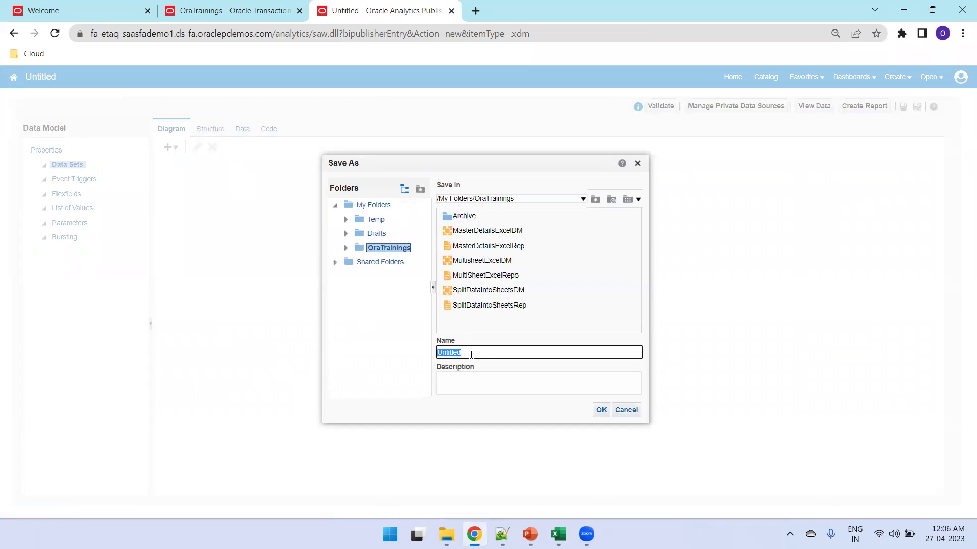
Step: Save the data model as SplitDataBasedOnRowCountDM, copying the name from the notes
{"action": "type", "text": "SplitDat"}
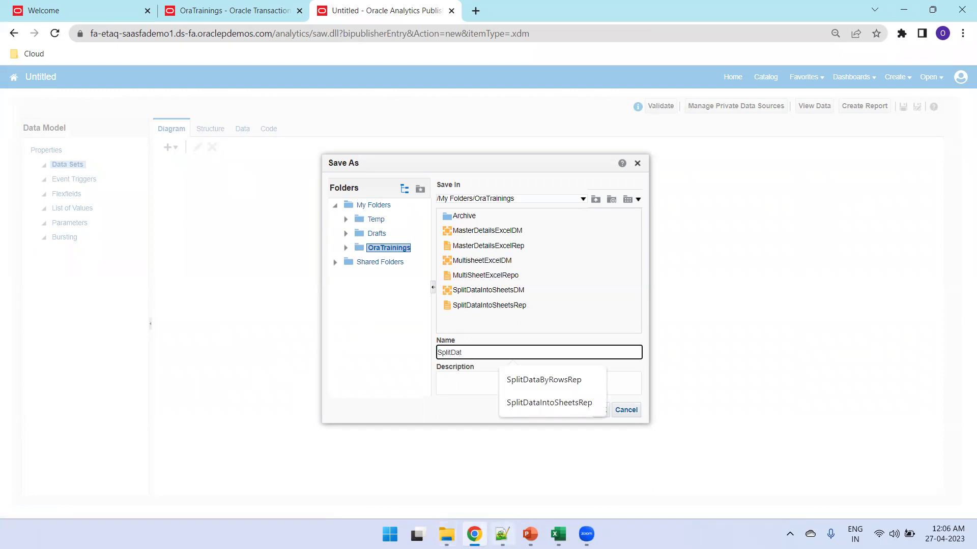
{"action": "left_click", "coordinate": [502, 534]}
{"action": "left_click", "coordinate": [153, 52]}
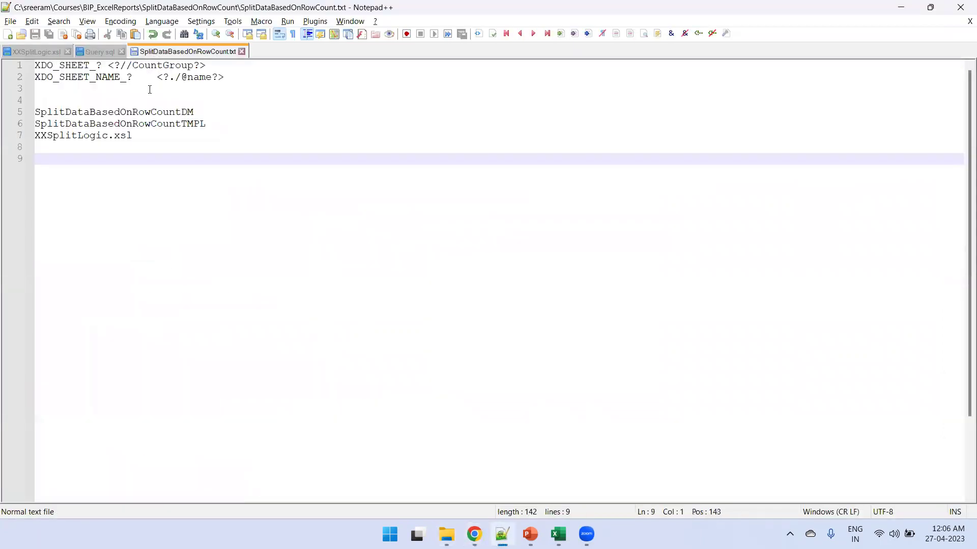
{"action": "double_click", "coordinate": [111, 113]}
{"action": "key", "text": "ctrl+c"}
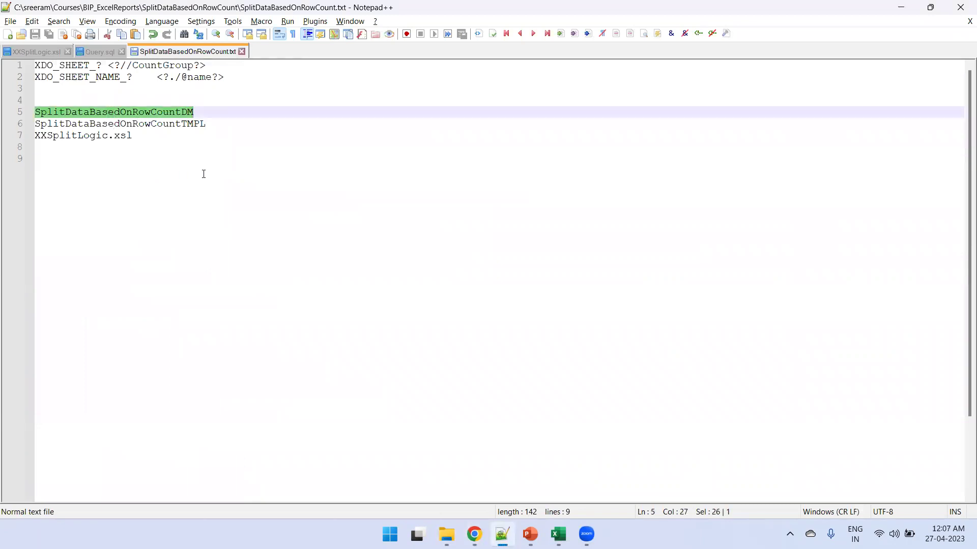
{"action": "key", "text": "alt+Tab"}
{"action": "key", "text": "ctrl+a"}
{"action": "key", "text": "ctrl+v"}
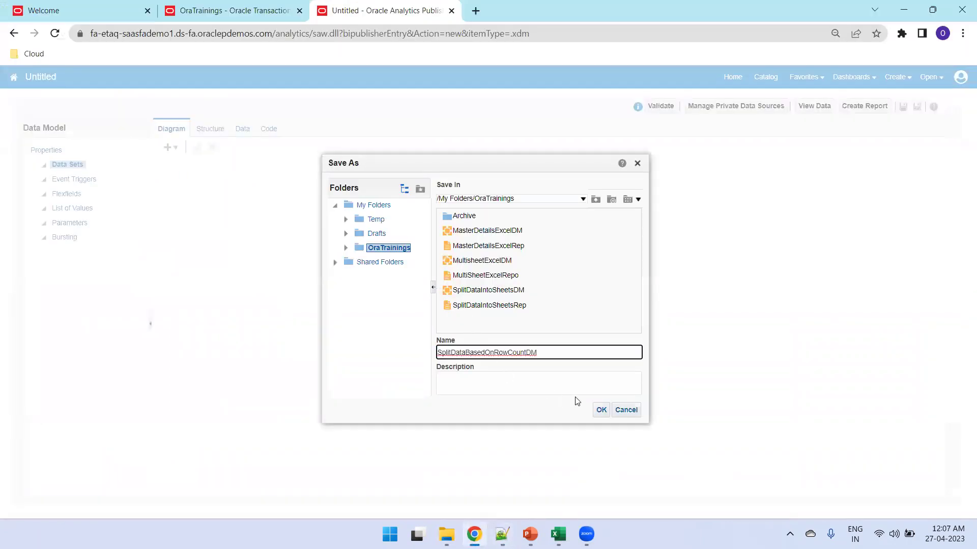
{"action": "left_click", "coordinate": [601, 410]}
Step: Bring up Query.sql in Notepad++ and return to the data model
{"action": "key", "text": "alt+Tab"}
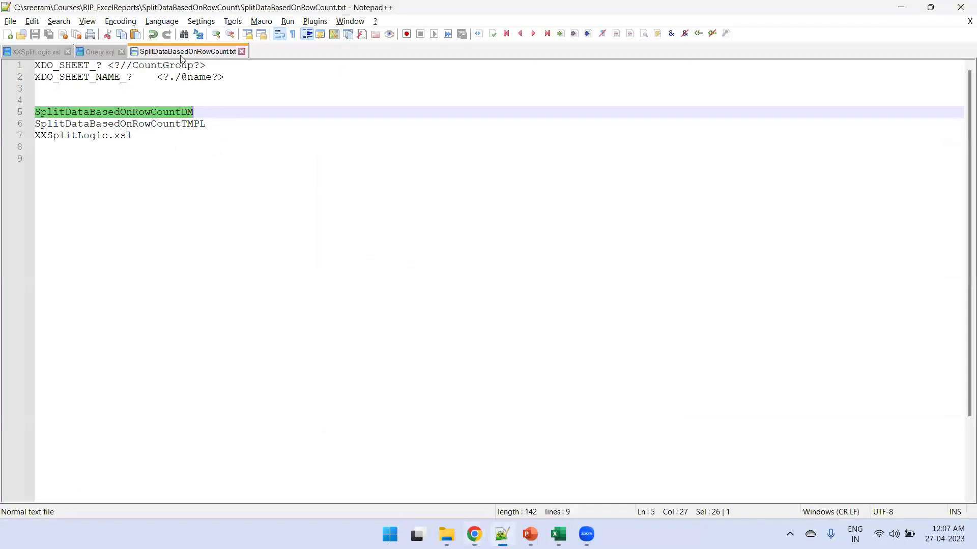
{"action": "left_click", "coordinate": [100, 50]}
{"action": "key", "text": "alt+Tab"}
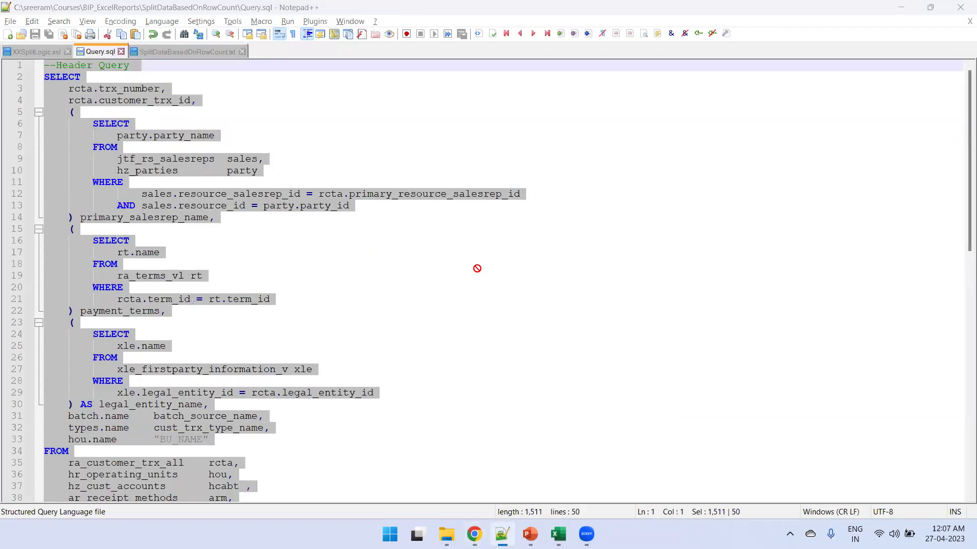
Step: Add SQL query data set G_AR on ApplicationDB_FSCM with the pasted query
{"action": "left_click", "coordinate": [174, 149]}
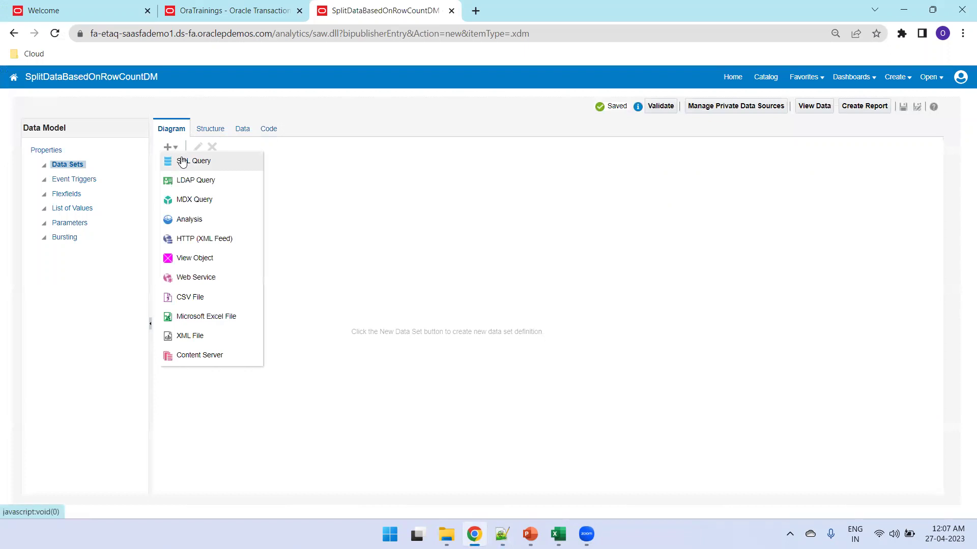
{"action": "left_click", "coordinate": [179, 161]}
{"action": "left_click", "coordinate": [434, 208]}
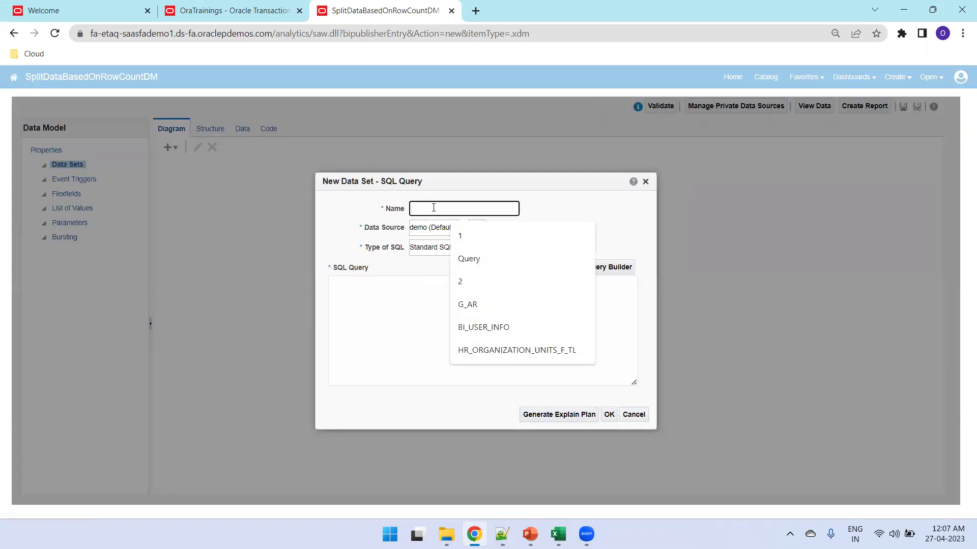
{"action": "type", "text": "G_AR"}
{"action": "key", "text": "Tab"}
{"action": "key", "text": "Down"}
{"action": "left_click", "coordinate": [433, 319]}
{"action": "key", "text": "ctrl+v"}
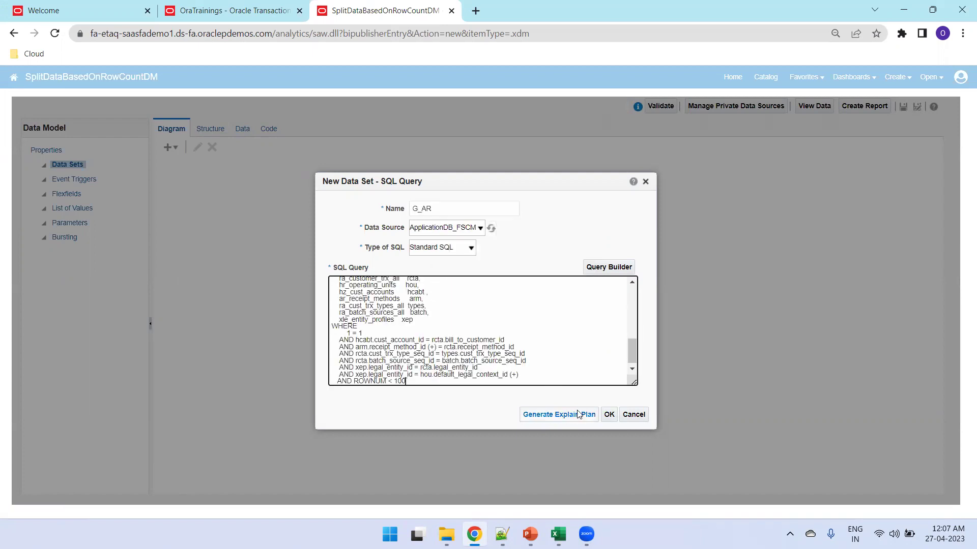
{"action": "left_click", "coordinate": [608, 414]}
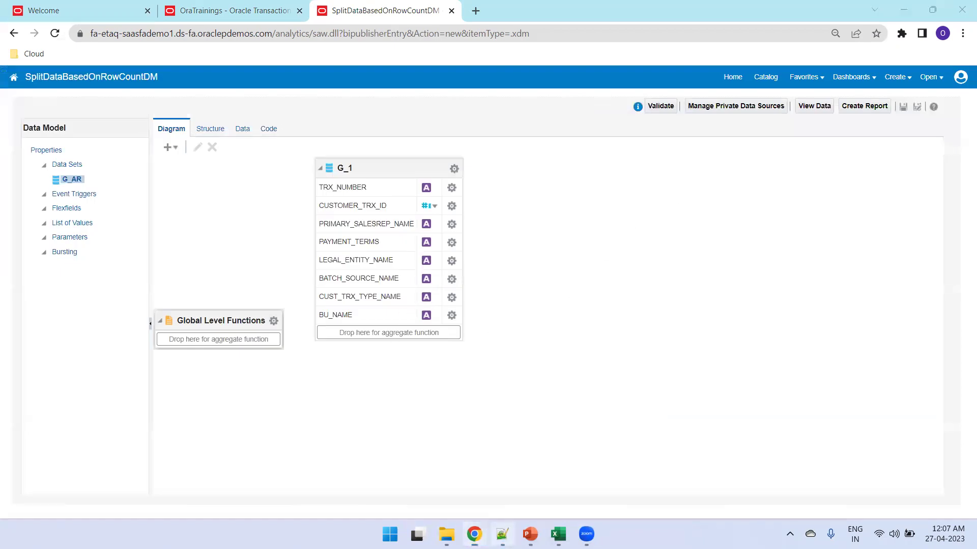
Step: Change the query's row limit from 100 to 150 in Query.sql, save, and copy it
{"action": "left_click", "coordinate": [502, 534]}
{"action": "scroll", "coordinate": [356, 407], "scroll_direction": "down", "scroll_amount": 5}
{"action": "left_click", "coordinate": [251, 429]}
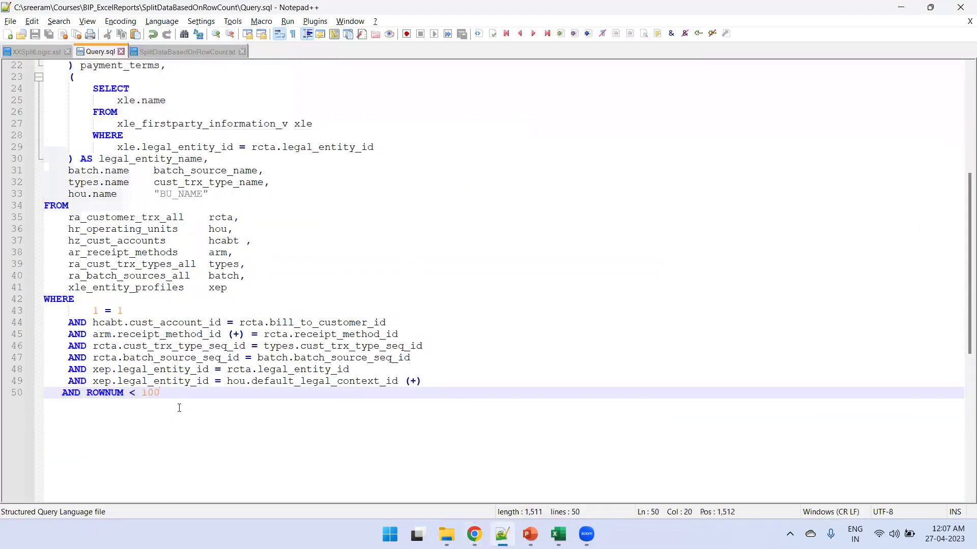
{"action": "double_click", "coordinate": [150, 393]}
{"action": "type", "text": "300"}
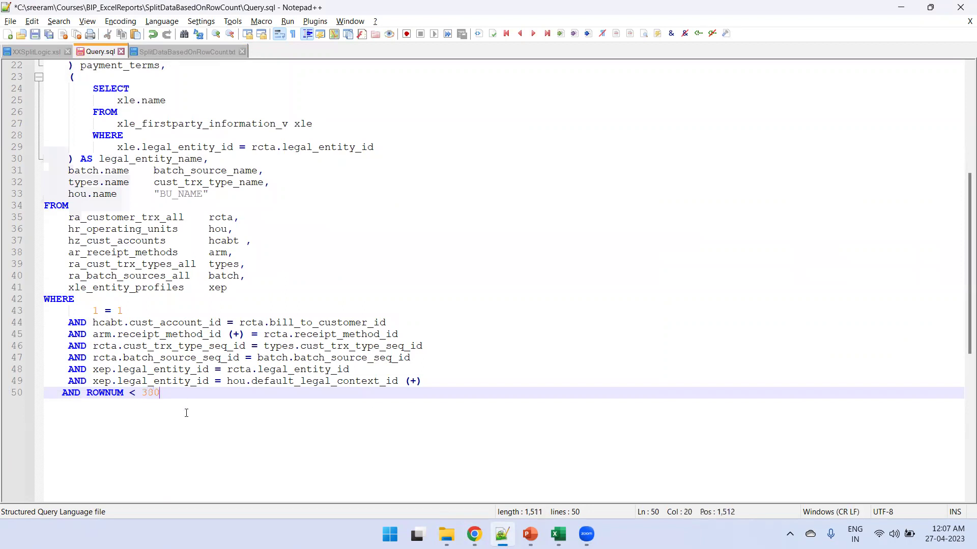
{"action": "double_click", "coordinate": [152, 393]}
{"action": "type", "text": "150"}
{"action": "key", "text": "ctrl+s"}
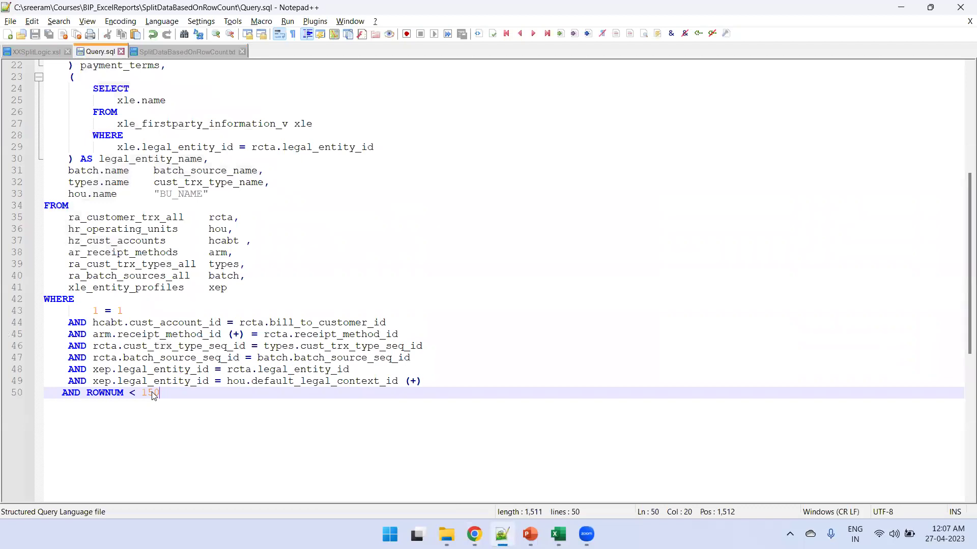
{"action": "key", "text": "ctrl+a"}
{"action": "key", "text": "alt+Tab"}
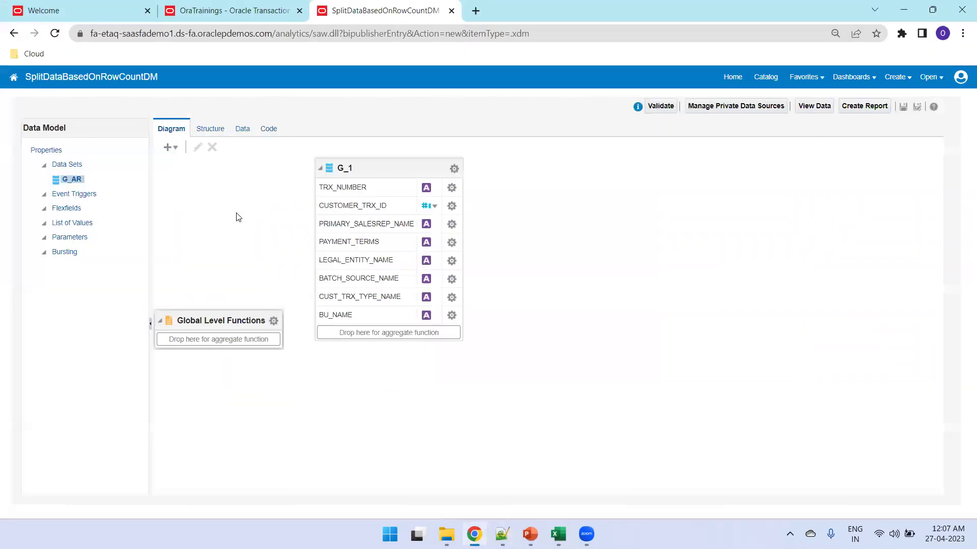
Step: Replace G_AR's SQL with the ROWNUM < 150 query and save the data model
{"action": "left_click", "coordinate": [196, 147]}
{"action": "key", "text": "ctrl+a"}
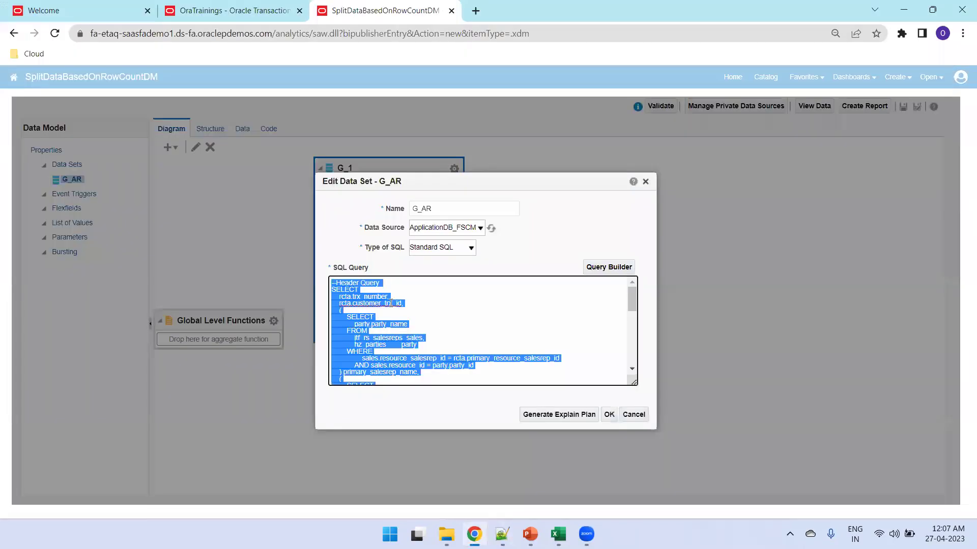
{"action": "key", "text": "ctrl+v"}
{"action": "left_click", "coordinate": [608, 415]}
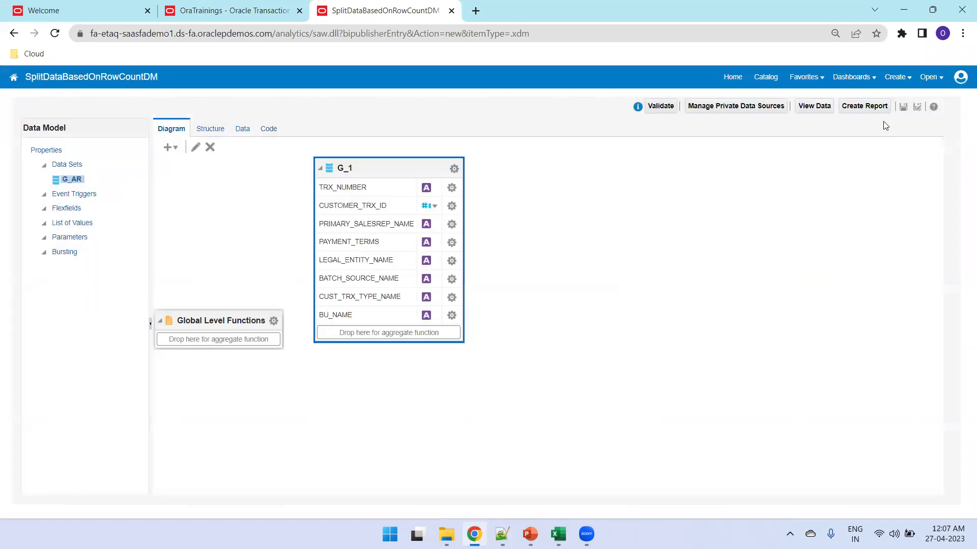
{"action": "left_click", "coordinate": [903, 108]}
{"action": "left_click", "coordinate": [234, 131]}
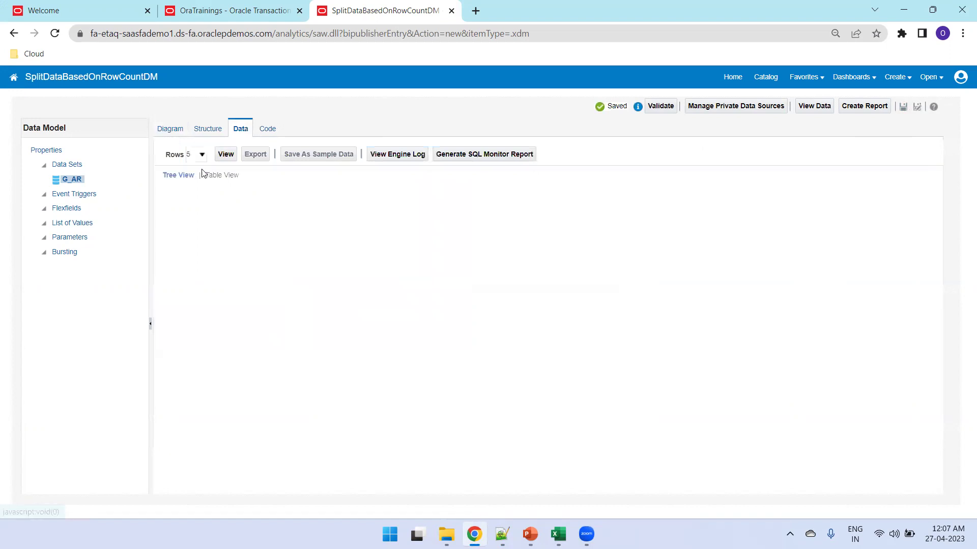
Step: Rename XML tags DATA_DS to ROWSET and G_1 to ROW, save, and review the Data and Diagram views
{"action": "left_click", "coordinate": [200, 131]}
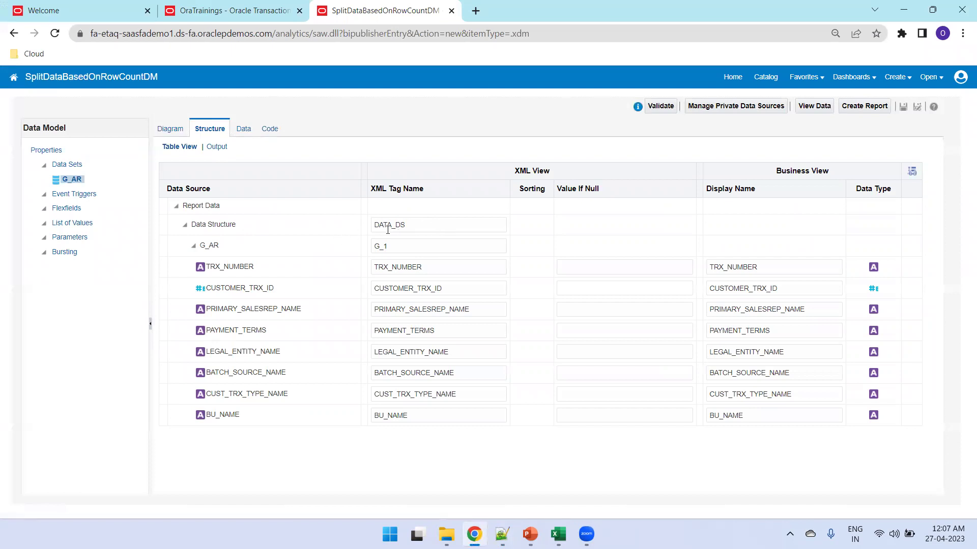
{"action": "double_click", "coordinate": [427, 224]}
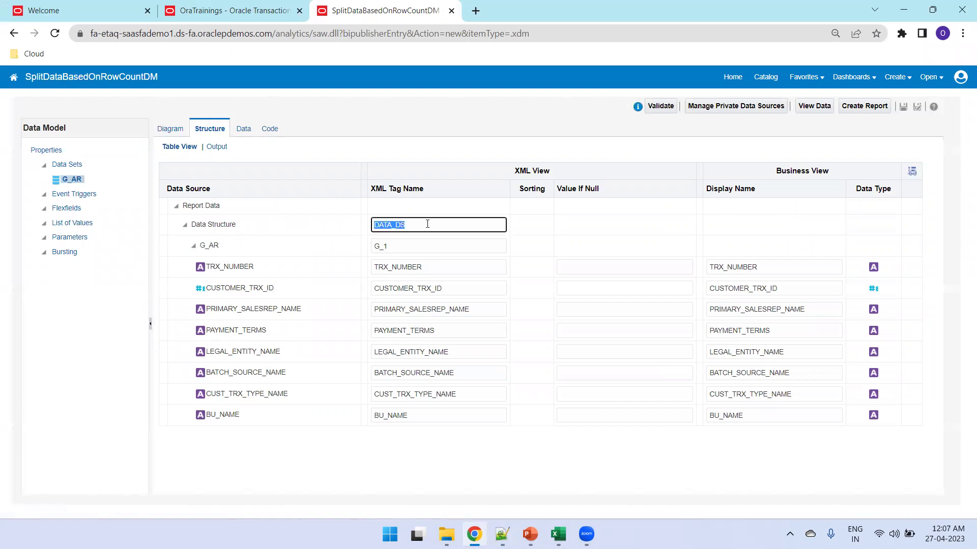
{"action": "type", "text": "ROW"}
{"action": "left_click", "coordinate": [412, 243]}
{"action": "key", "text": "ctrl+a"}
{"action": "type", "text": "R"}
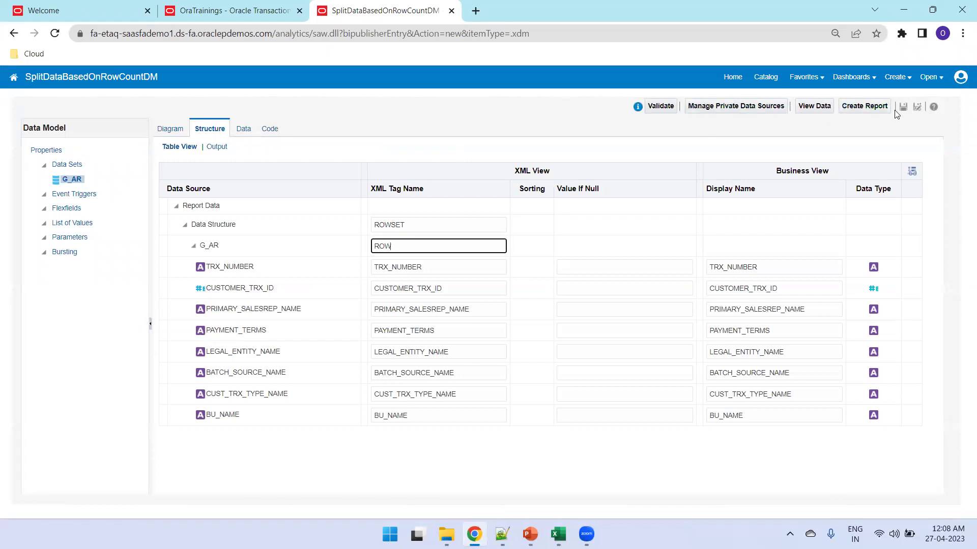
{"action": "left_click", "coordinate": [903, 107]}
{"action": "left_click", "coordinate": [420, 225]}
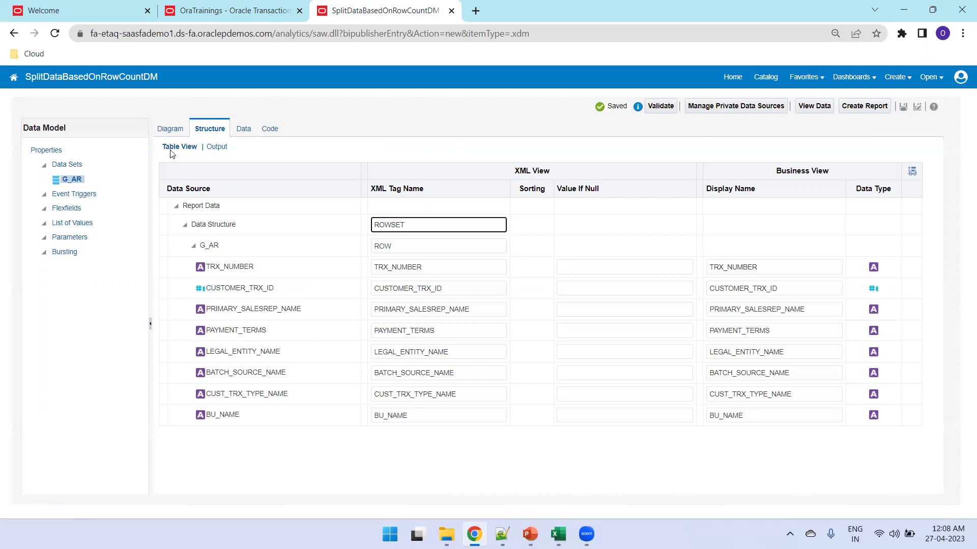
{"action": "left_click", "coordinate": [247, 130]}
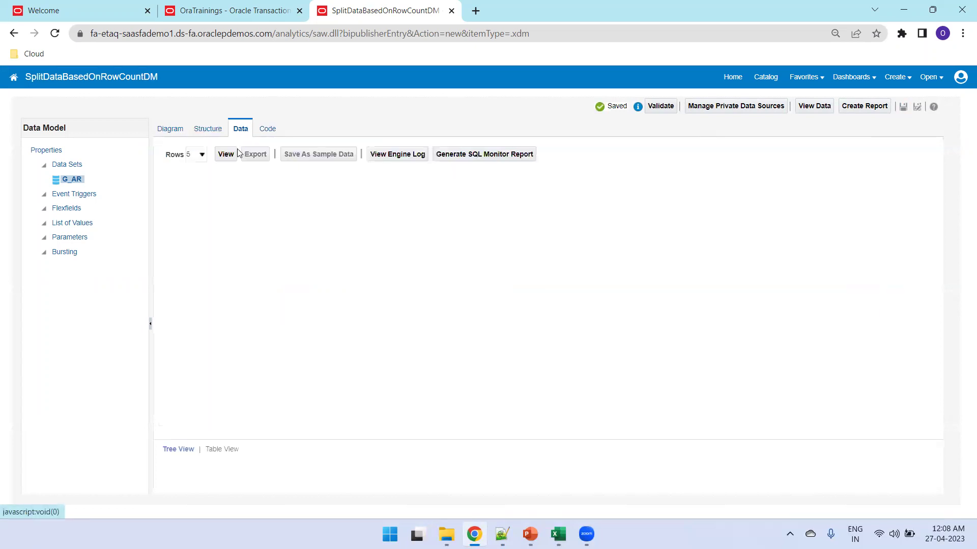
{"action": "left_click", "coordinate": [170, 128]}
Step: Set the ROW group's Display Name to ROW in its properties and save
{"action": "left_click", "coordinate": [454, 170]}
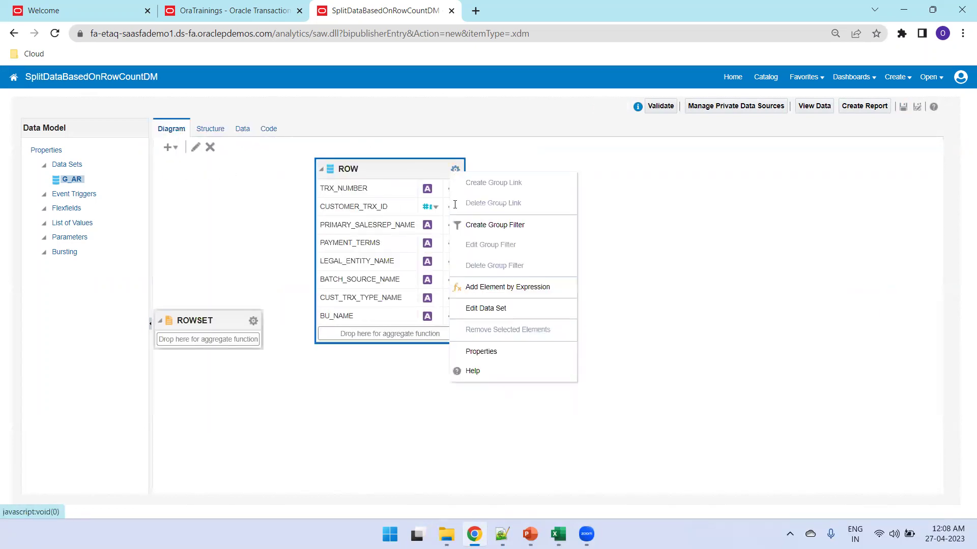
{"action": "left_click", "coordinate": [475, 351]}
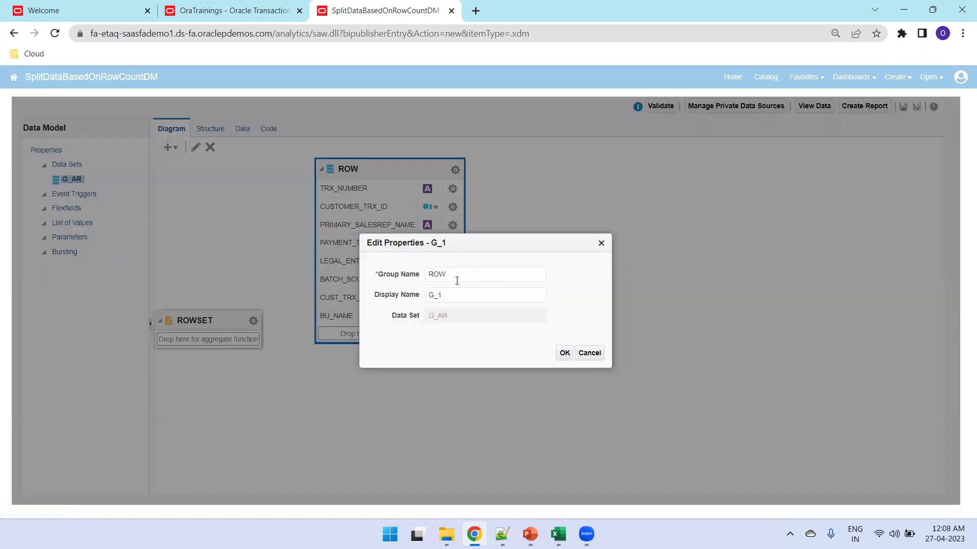
{"action": "double_click", "coordinate": [457, 281]}
{"action": "key", "text": "ctrl+c"}
{"action": "key", "text": "Tab"}
{"action": "key", "text": "ctrl+v"}
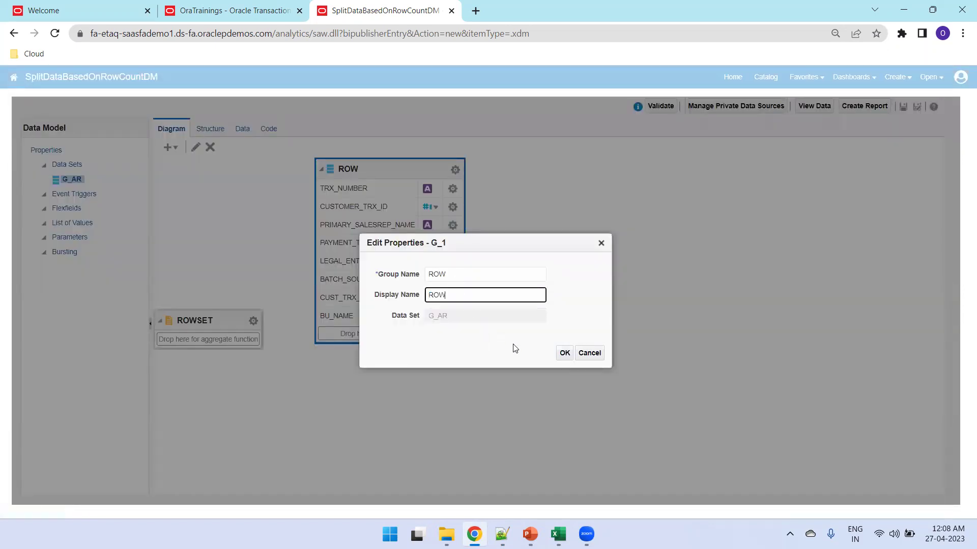
{"action": "left_click", "coordinate": [565, 353]}
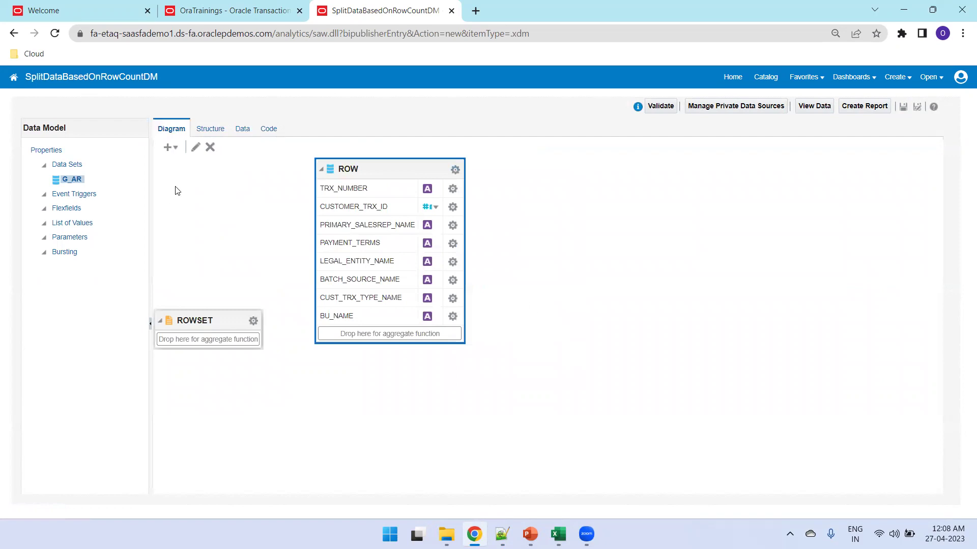
{"action": "left_click", "coordinate": [244, 130]}
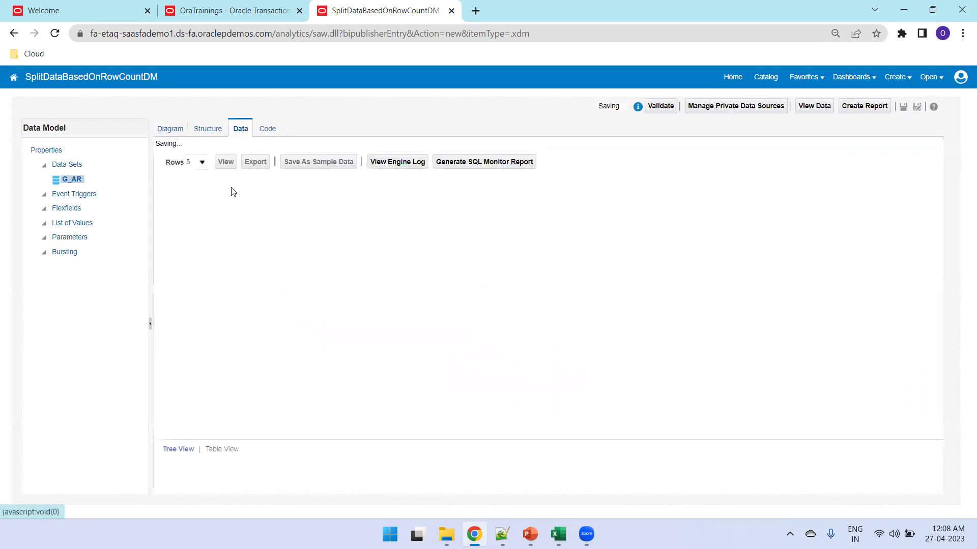
Step: Verify the ROW group name in Structure and Properties, then save the data model
{"action": "left_click", "coordinate": [210, 130]}
{"action": "left_click", "coordinate": [170, 130]}
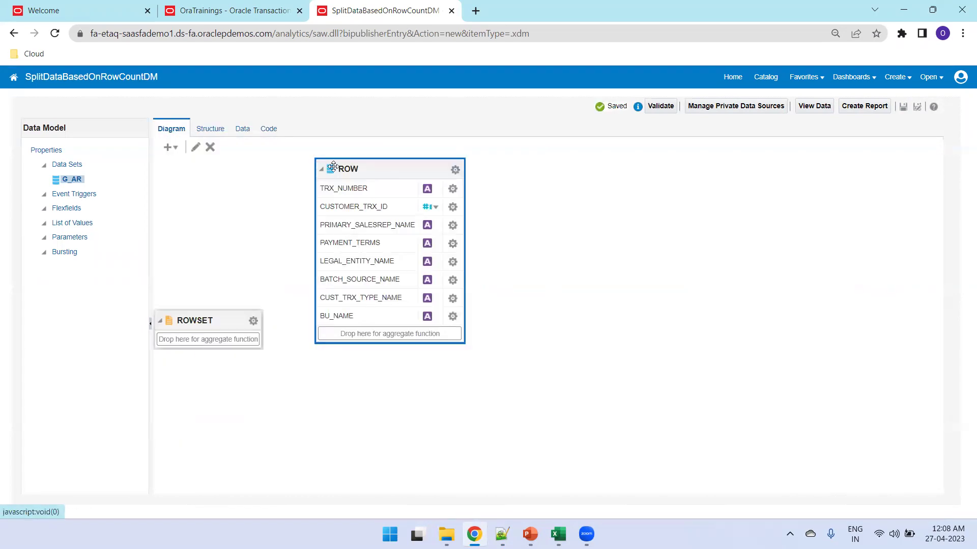
{"action": "left_click", "coordinate": [455, 171]}
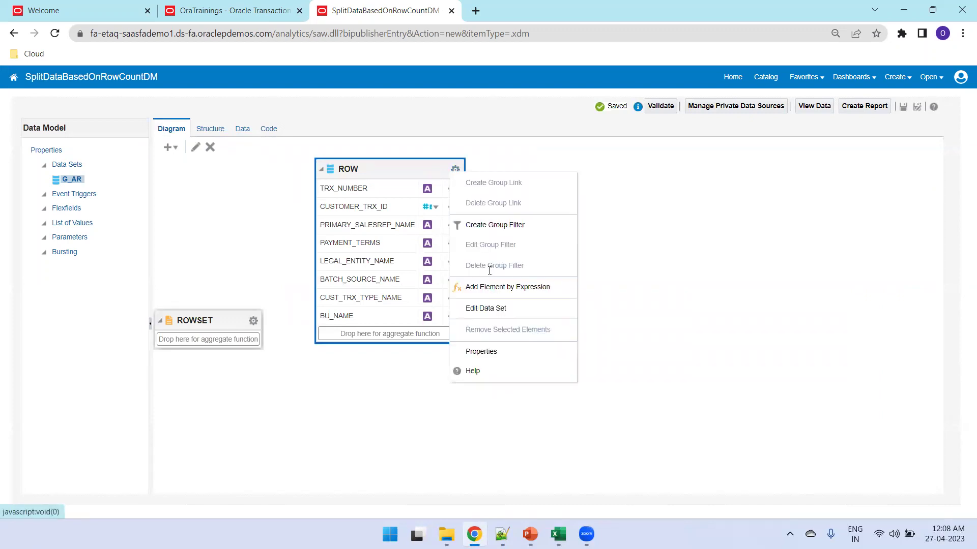
{"action": "left_click", "coordinate": [473, 351]}
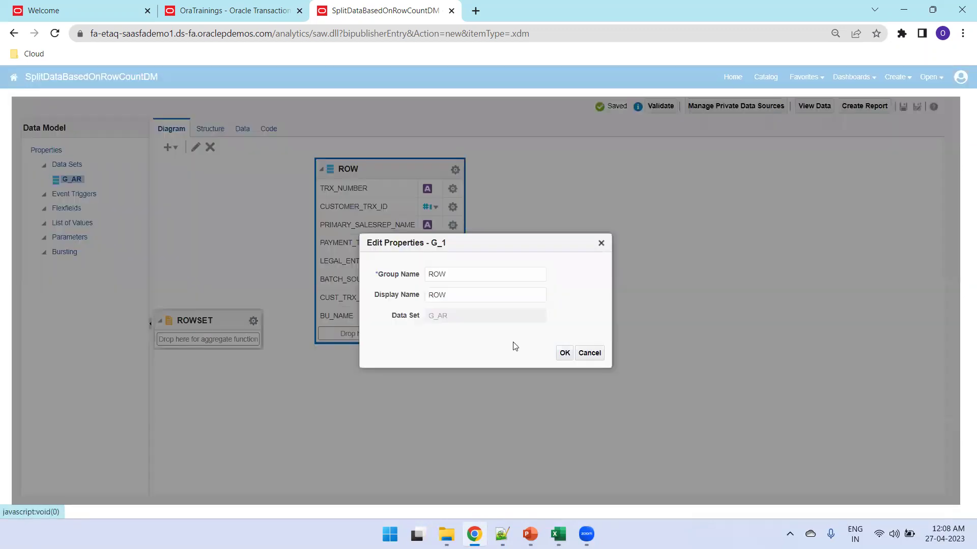
{"action": "left_click", "coordinate": [565, 354]}
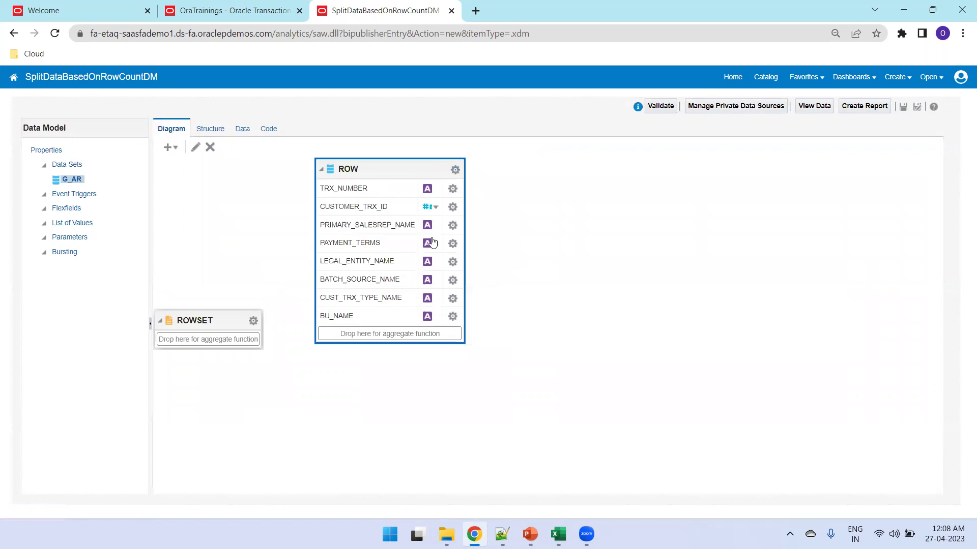
{"action": "left_click", "coordinate": [903, 108]}
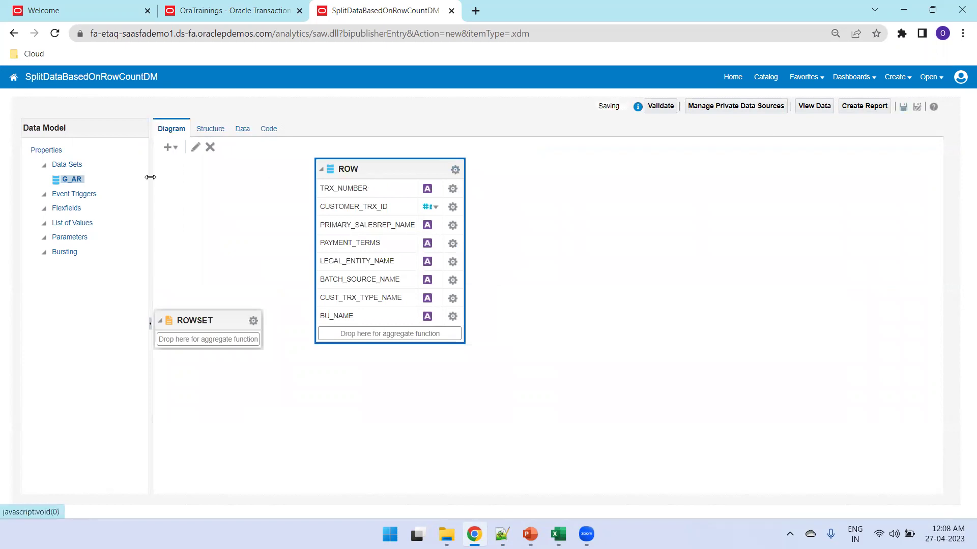
Step: Preview the data model's five rows in Table View and save the model
{"action": "left_click", "coordinate": [241, 130]}
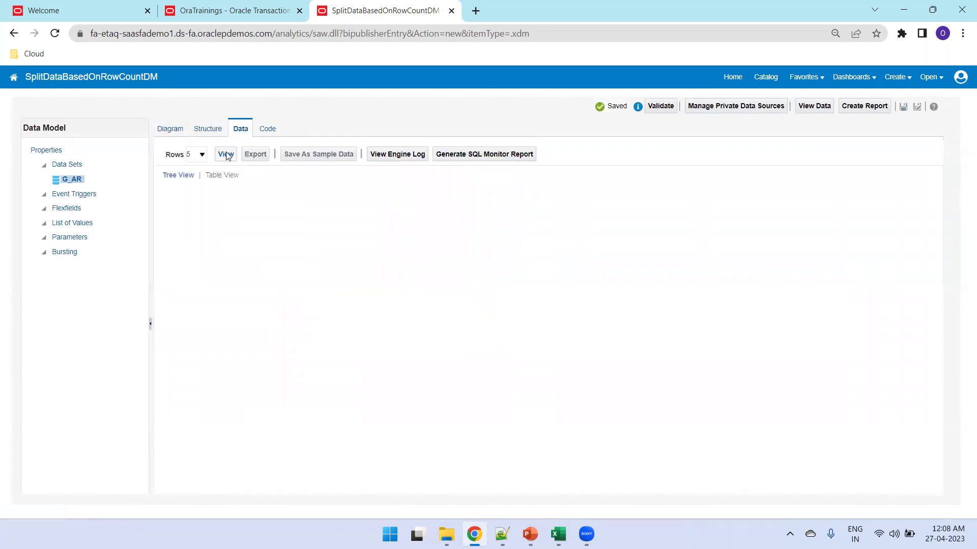
{"action": "left_click", "coordinate": [214, 131]}
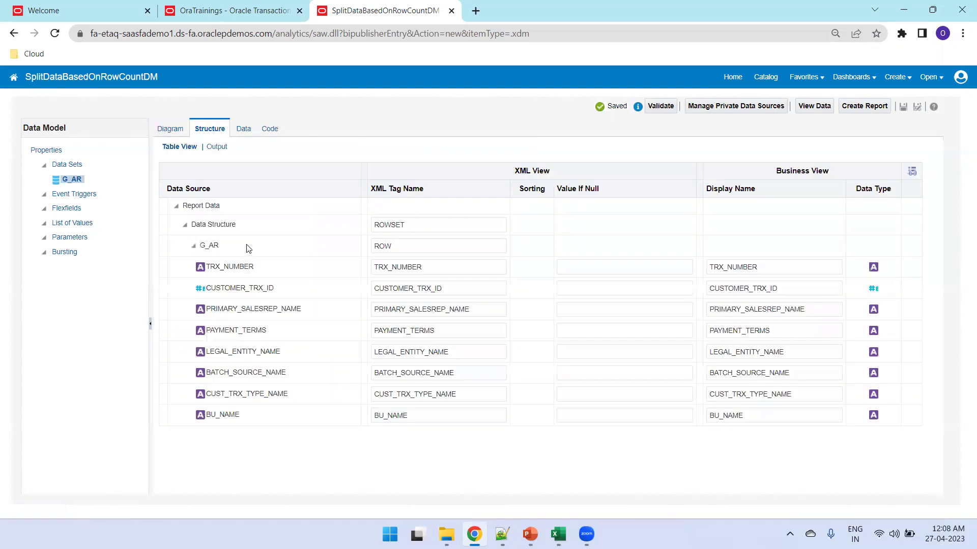
{"action": "left_click", "coordinate": [222, 147]}
{"action": "left_click", "coordinate": [249, 133]}
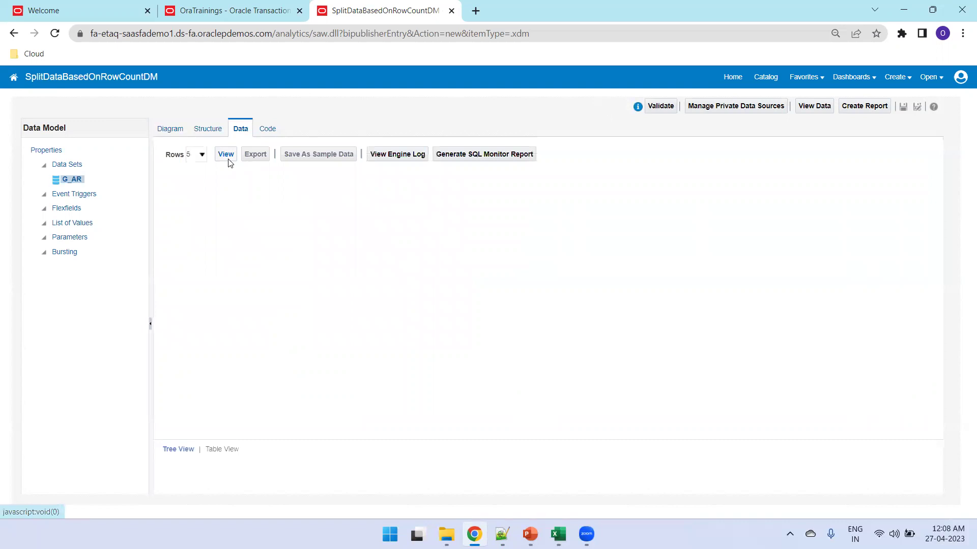
{"action": "left_click", "coordinate": [225, 154]}
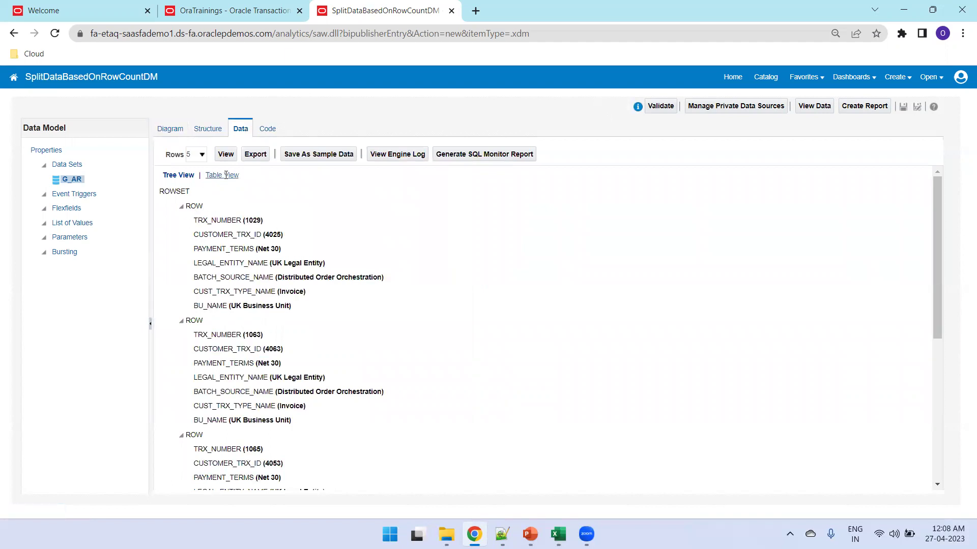
{"action": "left_click", "coordinate": [225, 175]}
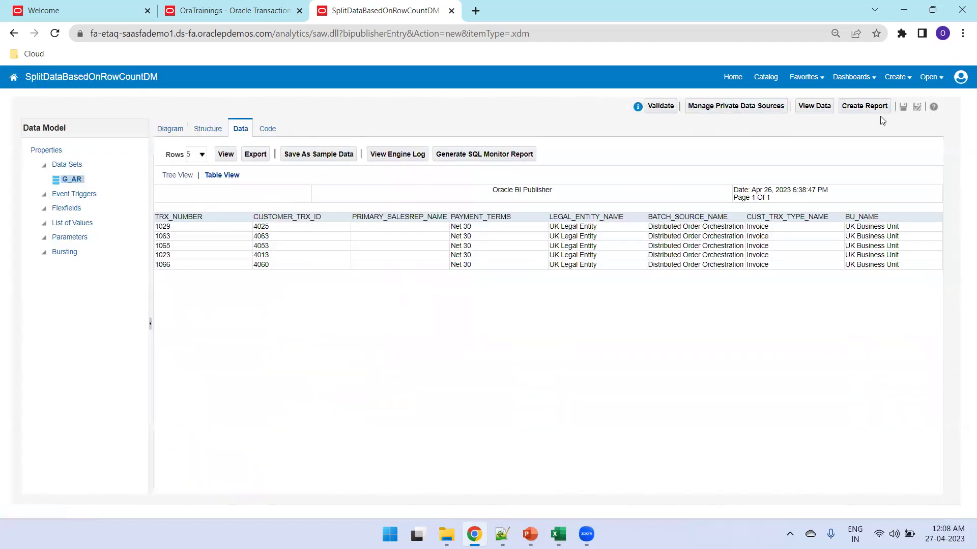
{"action": "left_click", "coordinate": [905, 108]}
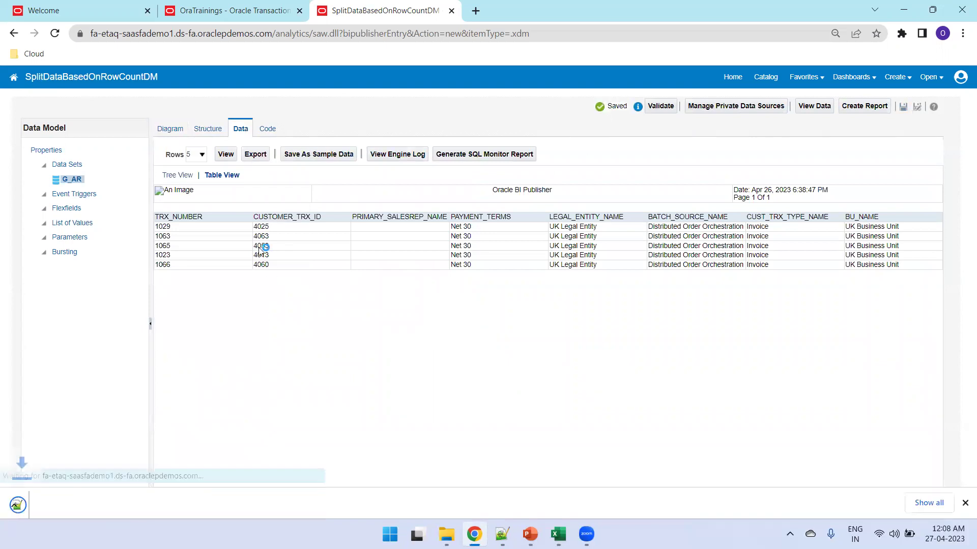
Step: Locate the downloaded SplitDataBasedOnRowCountDM.xml in the SplitDataBasedOnRowCount folder via Chrome Downloads
{"action": "key", "text": "ctrl+j"}
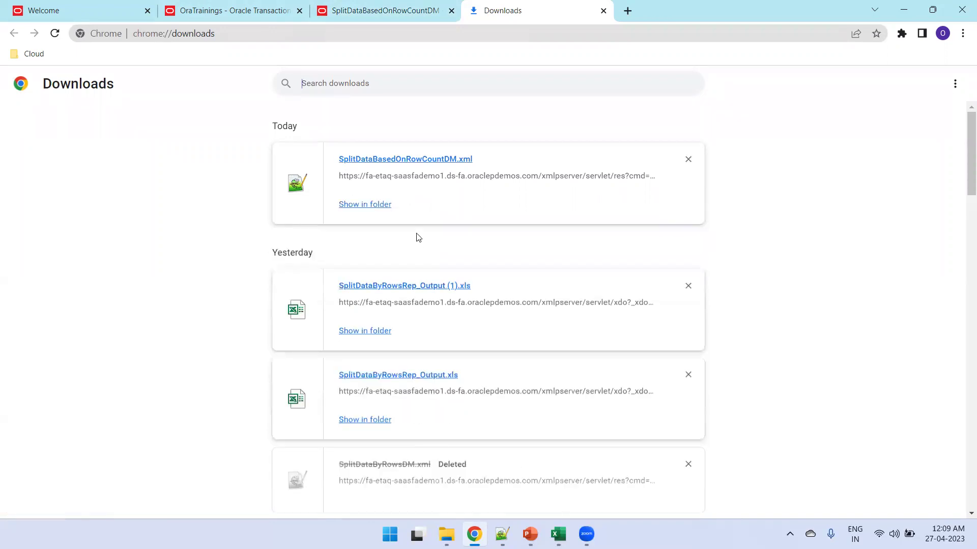
{"action": "left_click", "coordinate": [380, 208]}
{"action": "left_click", "coordinate": [431, 524]}
{"action": "mouse_move", "coordinate": [446, 532]}
{"action": "left_click", "coordinate": [270, 483]}
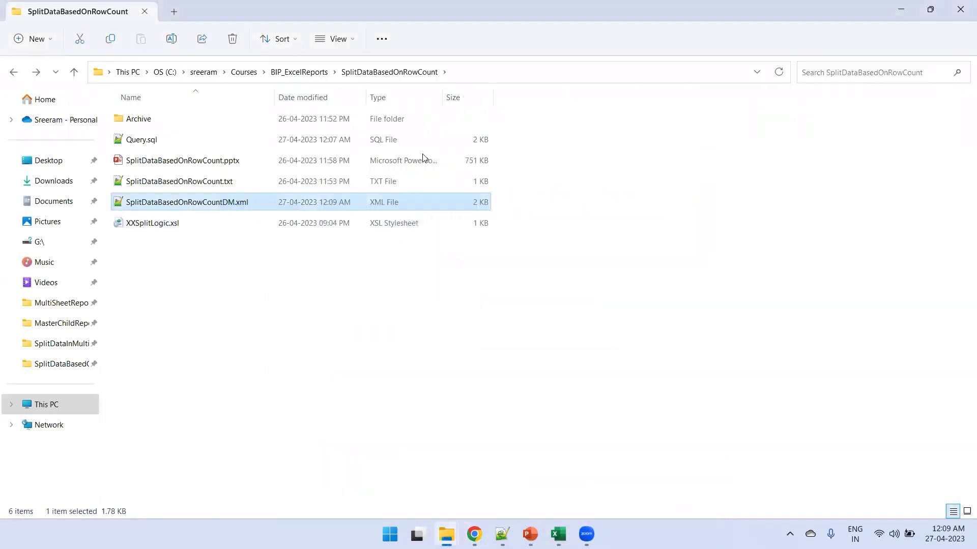
Step: Copy the course folder path and launch Excel with Win+R
{"action": "left_click", "coordinate": [471, 72]}
{"action": "key", "text": "ctrl+c"}
{"action": "key", "text": "super+r"}
{"action": "type", "text": "cmd"}
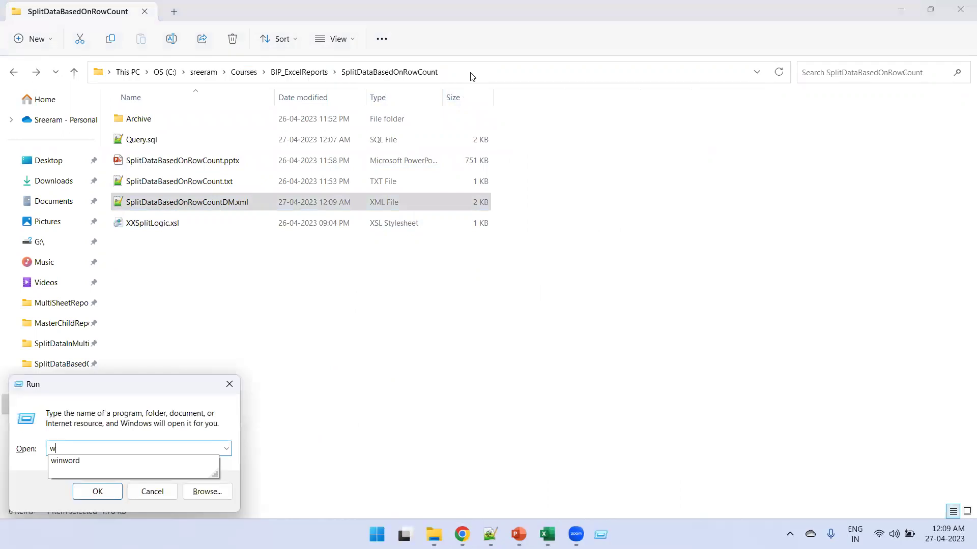
{"action": "key", "text": "Return"}
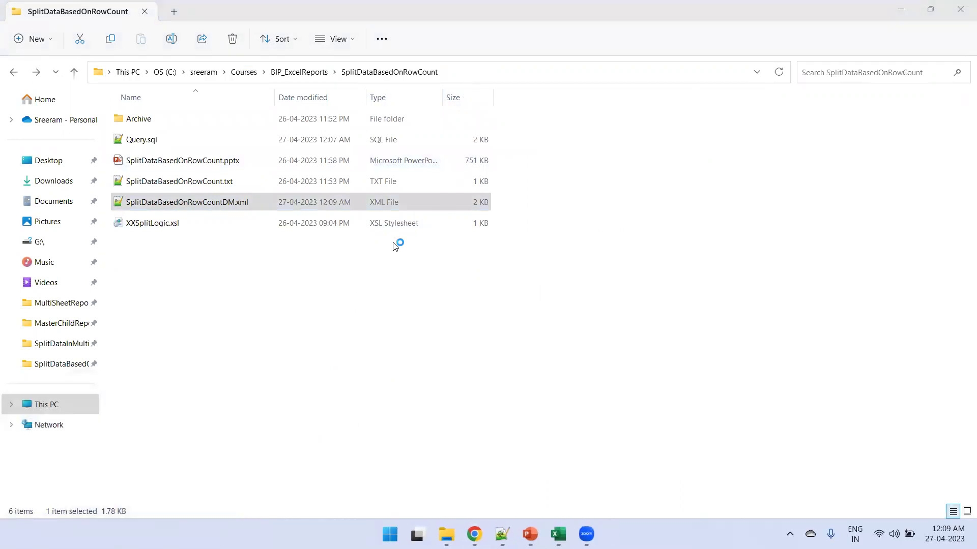
{"action": "left_click", "coordinate": [611, 198]}
{"action": "key", "text": "super+r"}
{"action": "type", "text": "excel"}
{"action": "key", "text": "Return"}
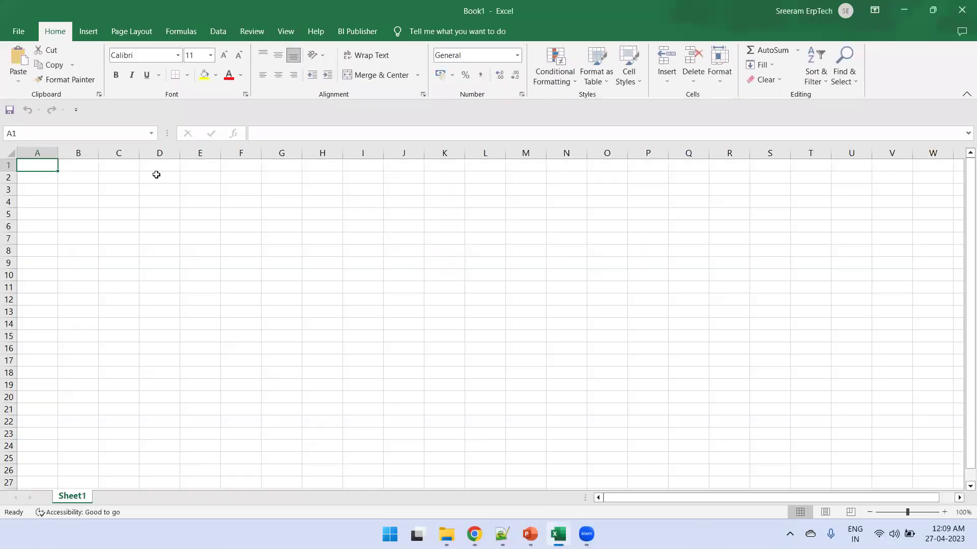
Step: Point the blank workbook's Save As dialog to the SplitDataBasedOnRowCount folder
{"action": "key", "text": "ctrl+s"}
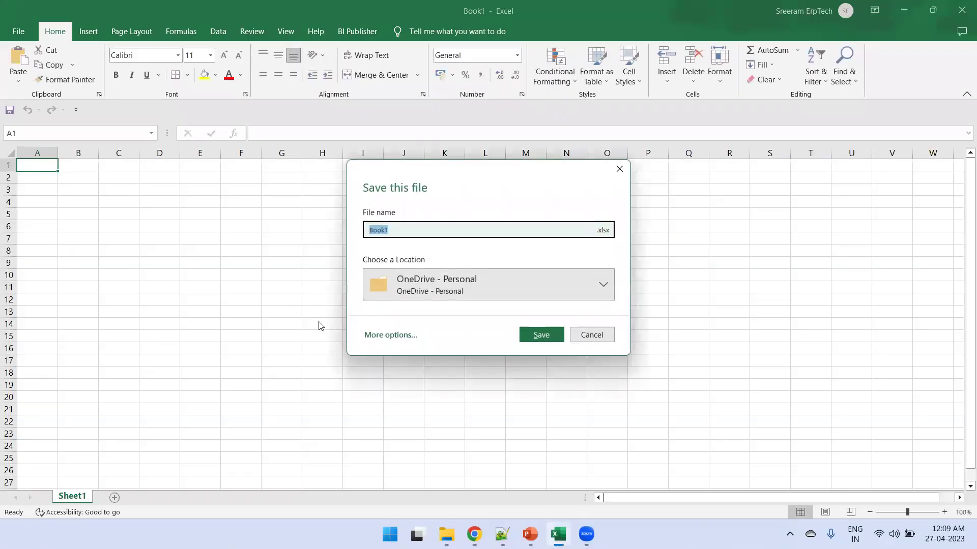
{"action": "left_click", "coordinate": [385, 336]}
{"action": "left_click", "coordinate": [188, 257]}
{"action": "key", "text": "ctrl+v"}
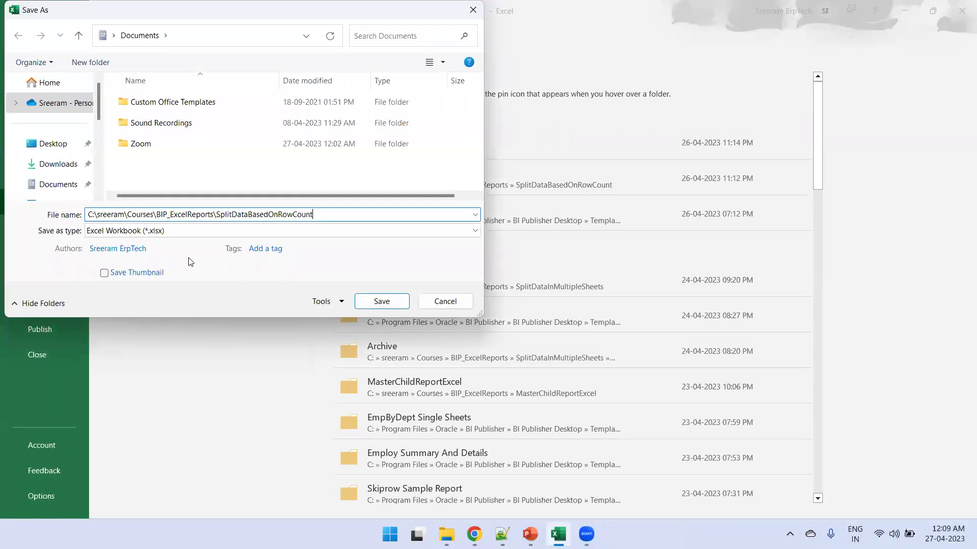
{"action": "key", "text": "Return"}
Step: Save the workbook as SplitDataBasedOnRowCountTMPL in Excel 97-2003 (*.xls) format
{"action": "left_click", "coordinate": [502, 534]}
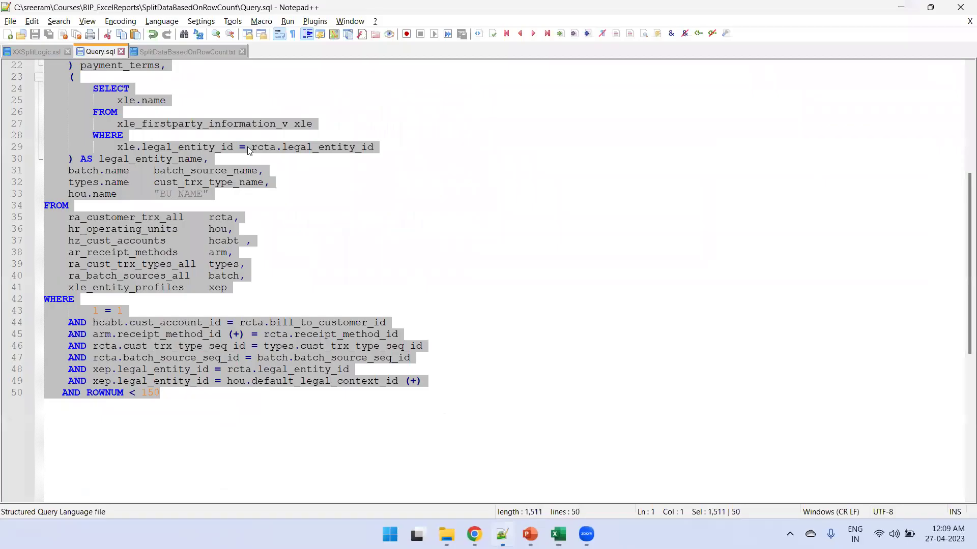
{"action": "left_click", "coordinate": [198, 52]}
{"action": "double_click", "coordinate": [113, 124]}
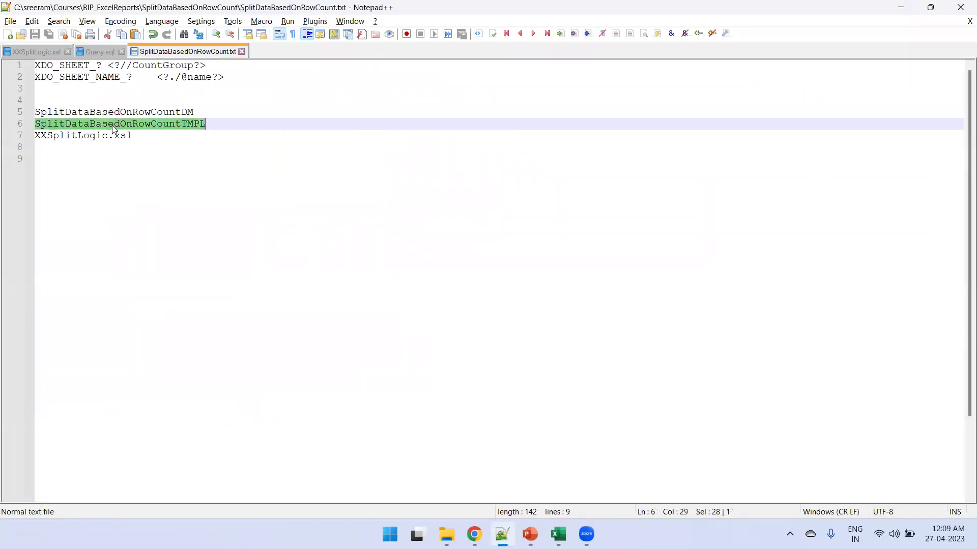
{"action": "key", "text": "ctrl+c"}
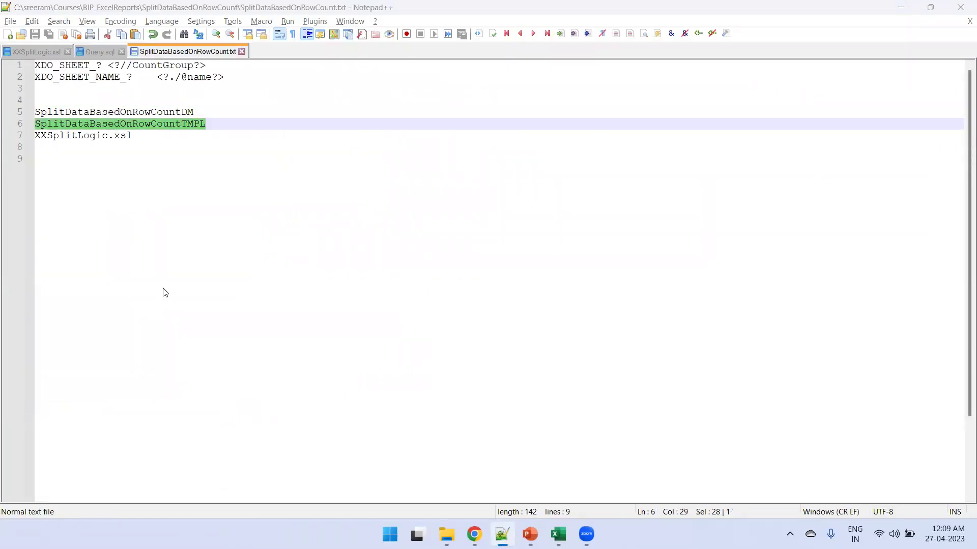
{"action": "key", "text": "alt+Tab"}
{"action": "key", "text": "ctrl+v"}
{"action": "left_click", "coordinate": [152, 230]}
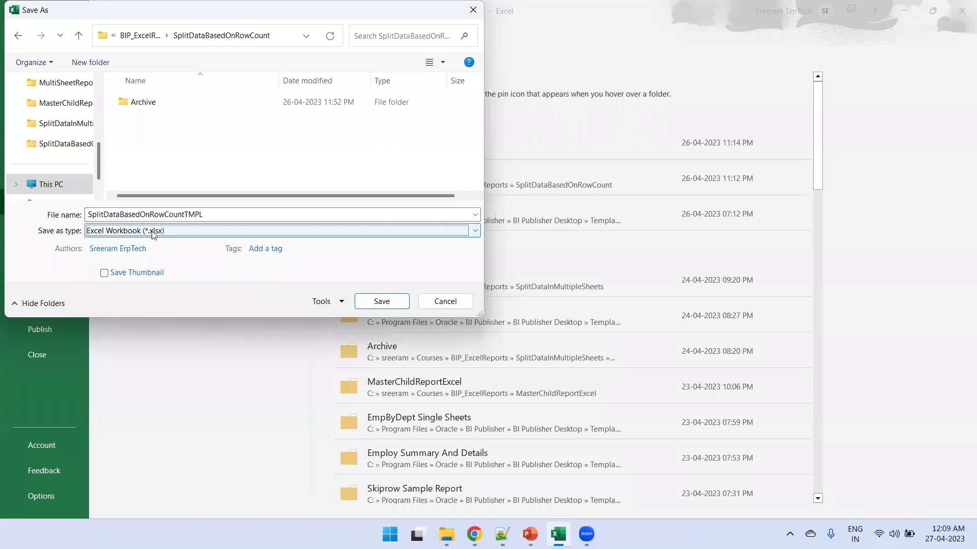
{"action": "left_click", "coordinate": [153, 230]}
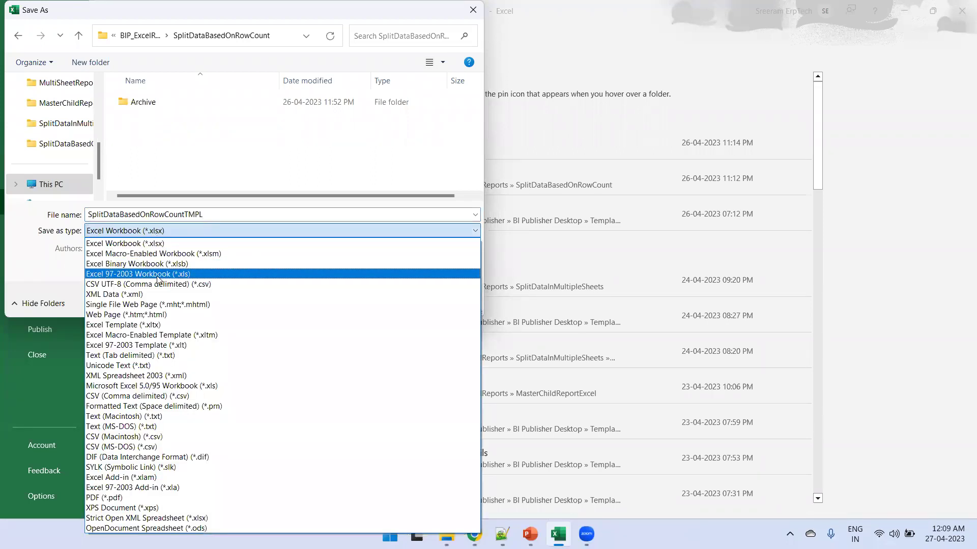
{"action": "left_click", "coordinate": [157, 274]}
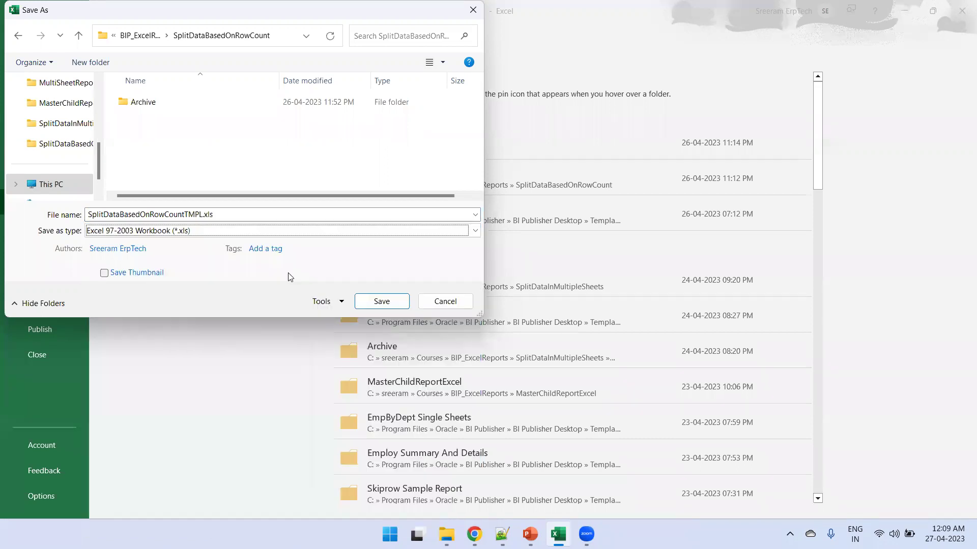
{"action": "left_click", "coordinate": [396, 304]}
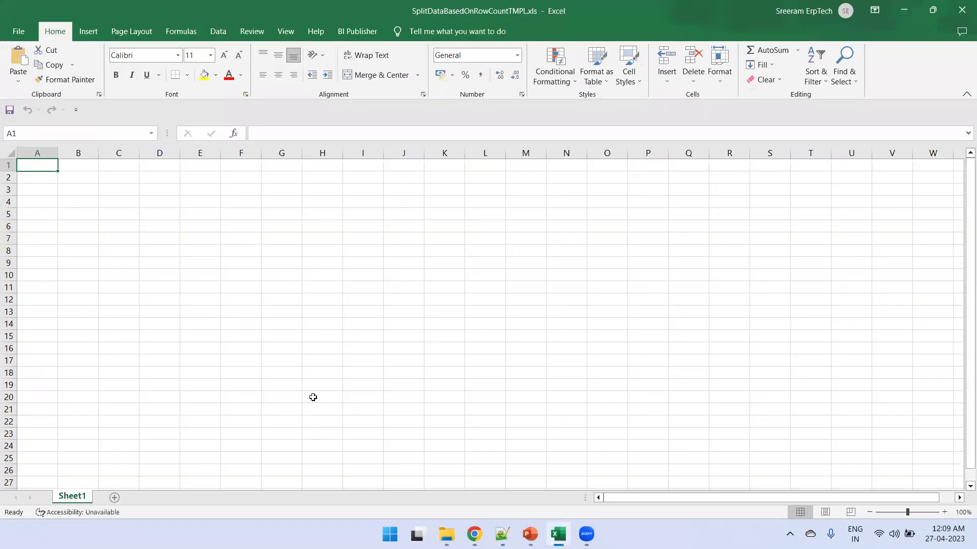
{"action": "left_click", "coordinate": [474, 534]}
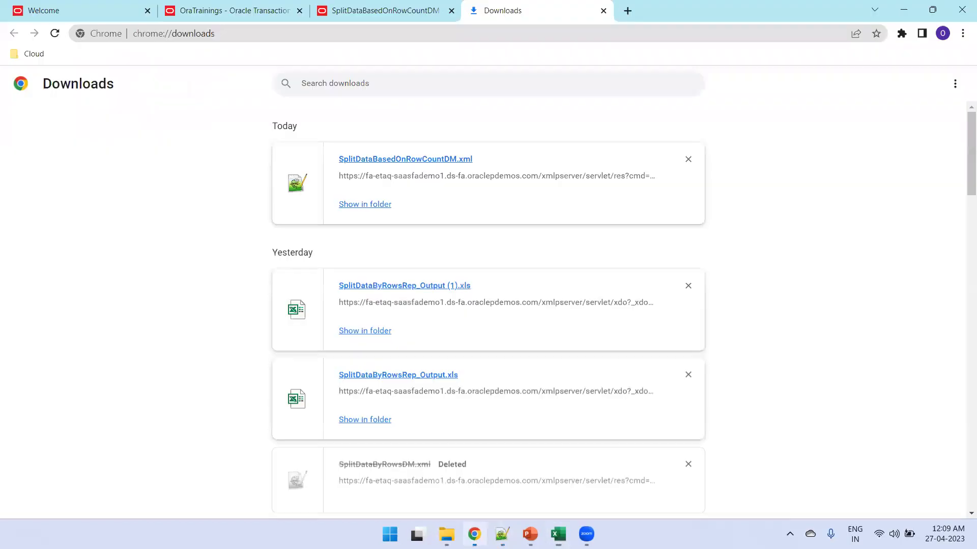
Step: Paste the eight preview column headers into template row 1, unwrap them, and autofit all columns
{"action": "left_click", "coordinate": [267, 15]}
{"action": "left_click", "coordinate": [360, 11]}
{"action": "left_click_drag", "start_coordinate": [905, 218], "coordinate": [157, 219]}
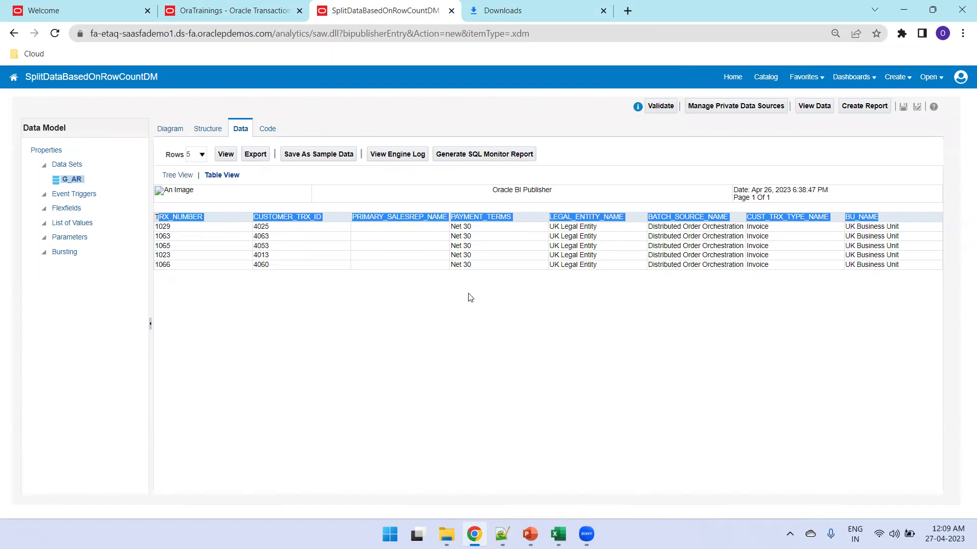
{"action": "key", "text": "alt+Tab"}
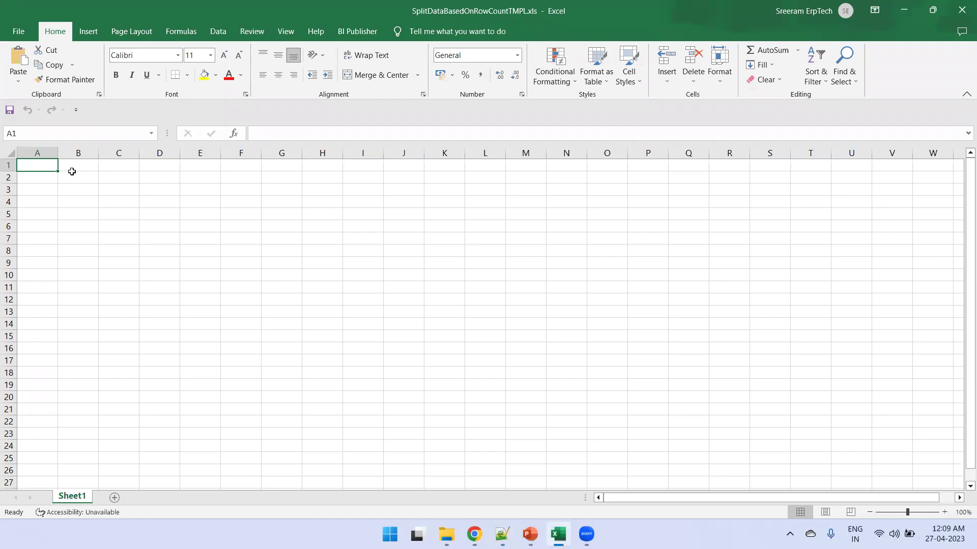
{"action": "key", "text": "ctrl+v"}
{"action": "left_click", "coordinate": [371, 55]}
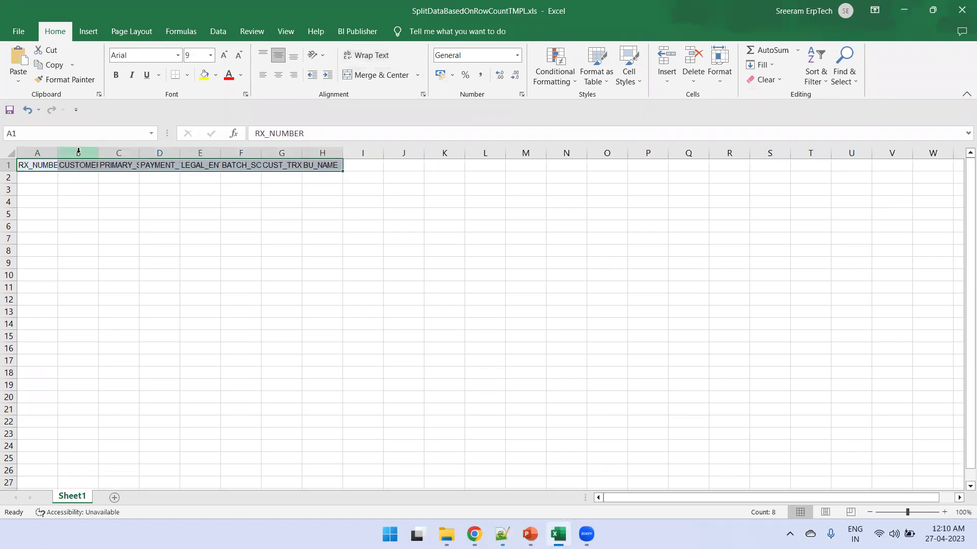
{"action": "left_click", "coordinate": [10, 153]}
{"action": "double_click", "coordinate": [58, 152]}
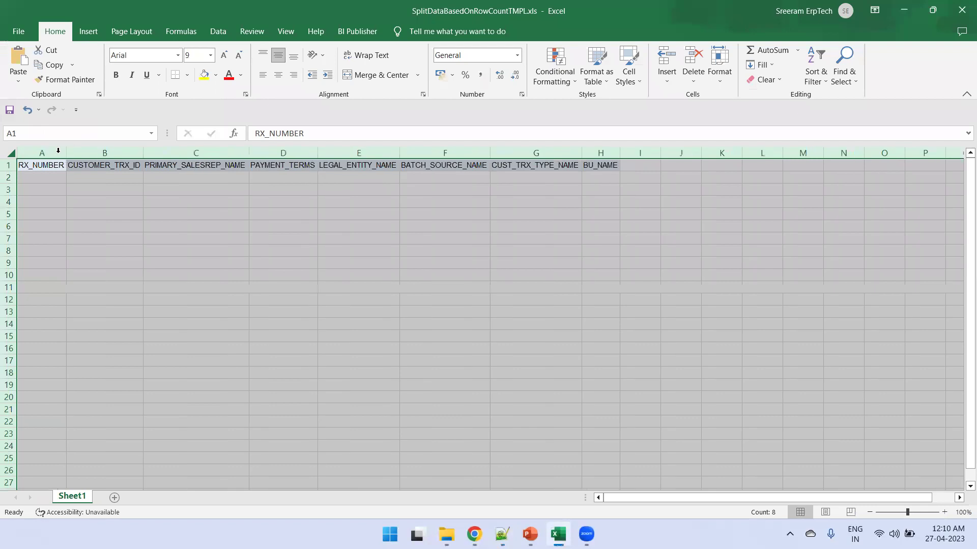
{"action": "key", "text": "alt+Tab"}
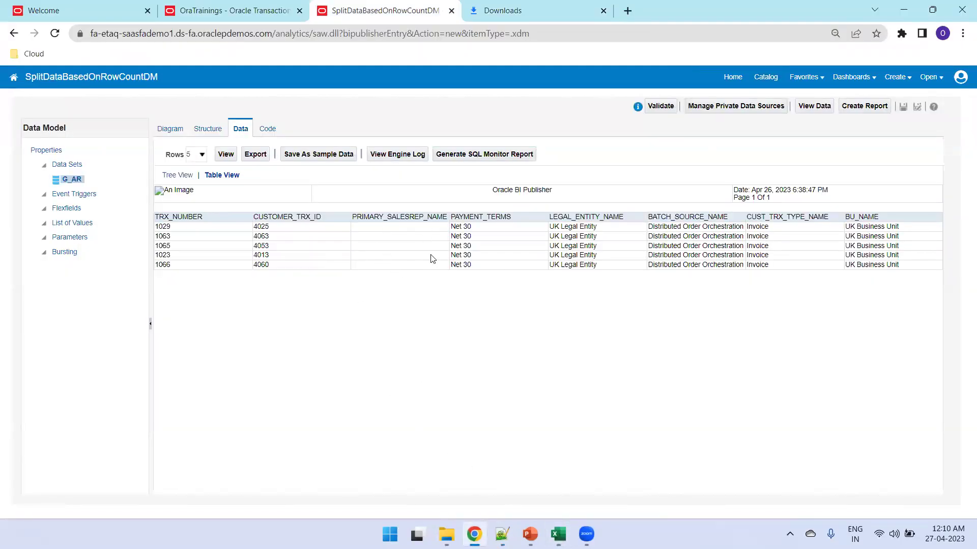
Step: Enable Include Empty Tags for Null Elements, save, and preview G_AR's data
{"action": "left_click", "coordinate": [160, 133]}
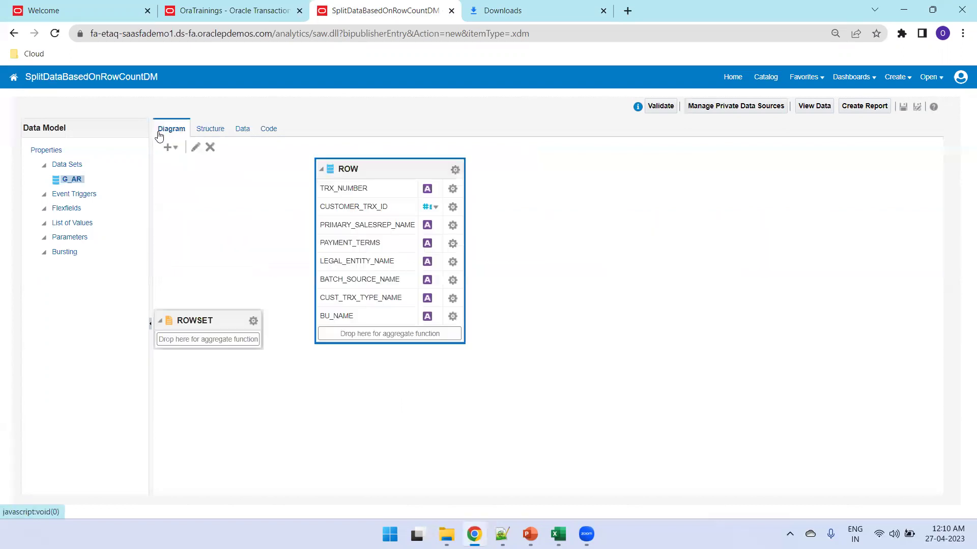
{"action": "left_click", "coordinate": [47, 151]}
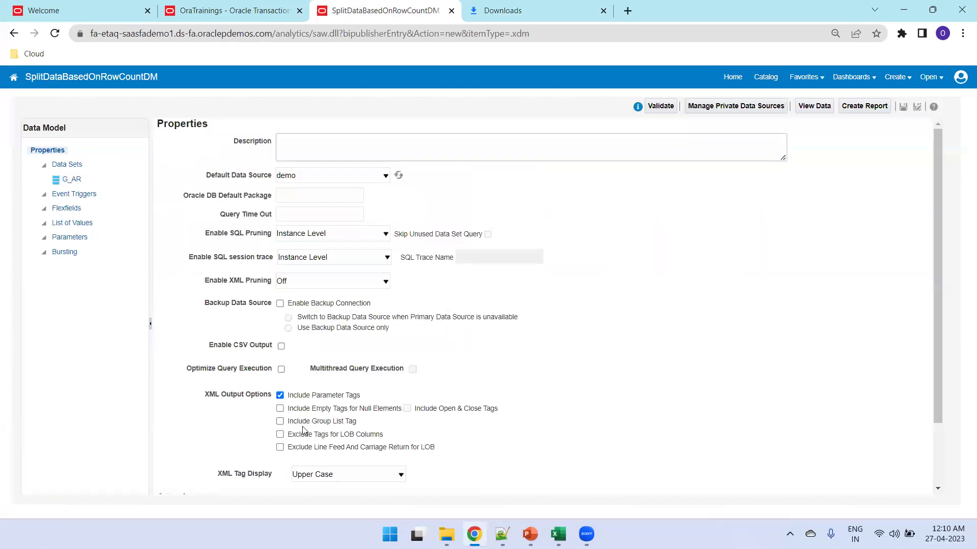
{"action": "left_click", "coordinate": [280, 408]}
{"action": "left_click", "coordinate": [904, 108]}
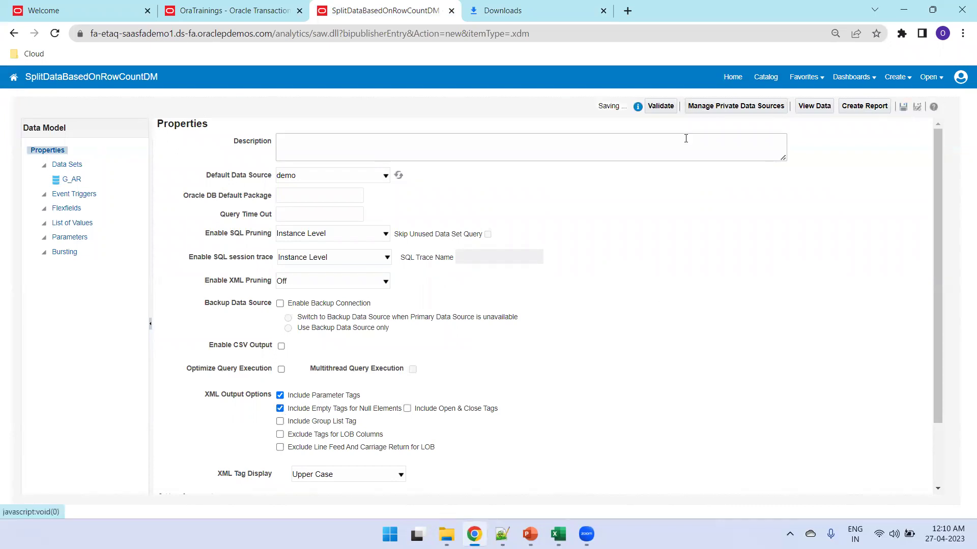
{"action": "left_click", "coordinate": [70, 181]}
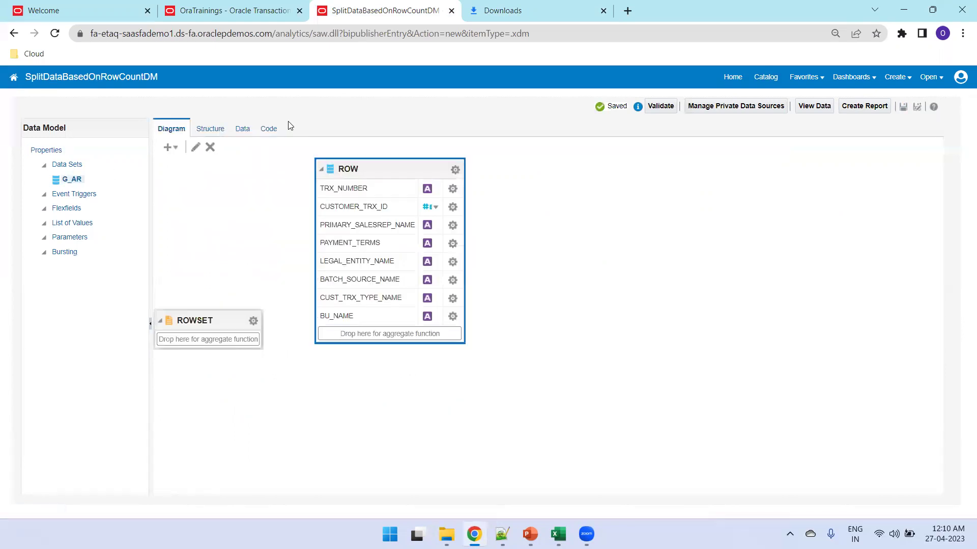
{"action": "left_click", "coordinate": [239, 130]}
{"action": "left_click", "coordinate": [225, 154]}
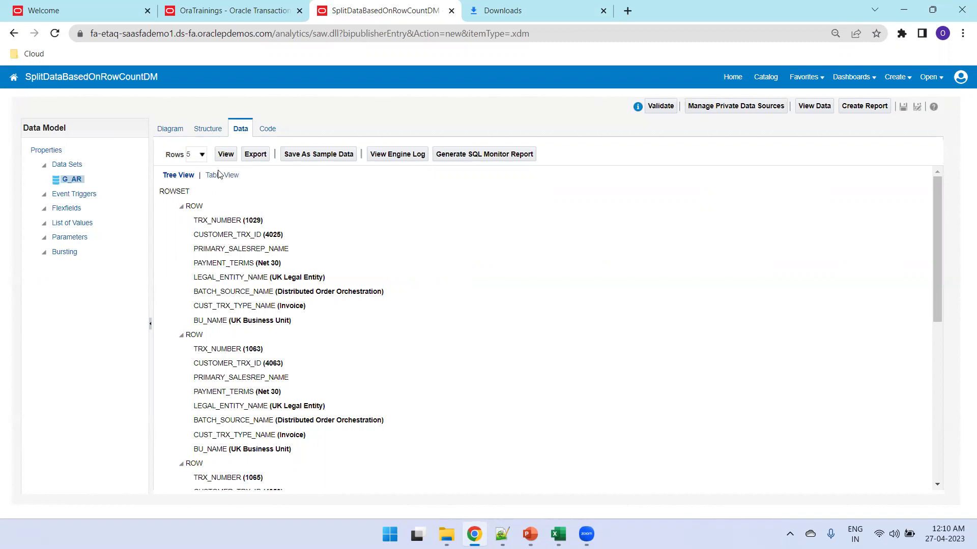
Step: Export the preview data as XML, open it in Notepad++ and locate the PRIMARY_SALESREP_NAME tag
{"action": "left_click", "coordinate": [219, 174]}
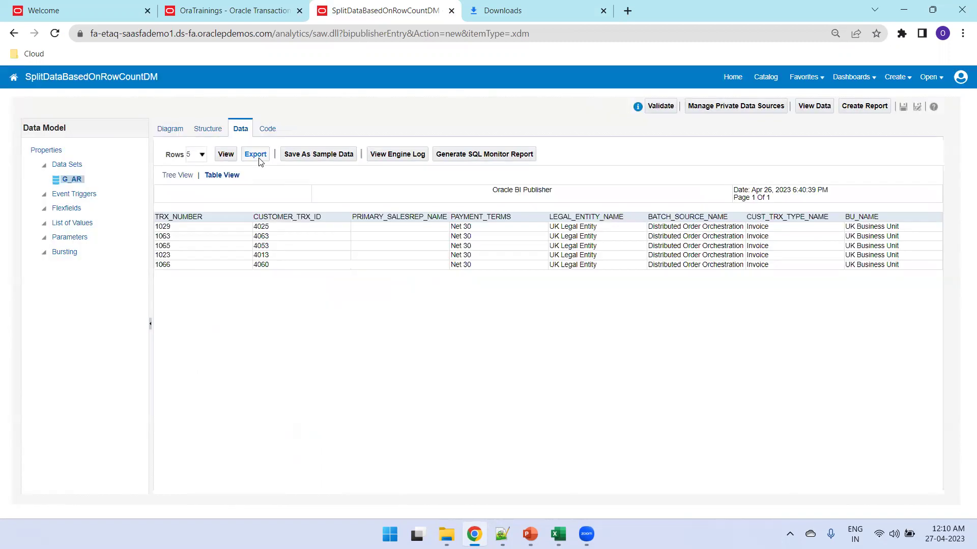
{"action": "left_click", "coordinate": [260, 159]}
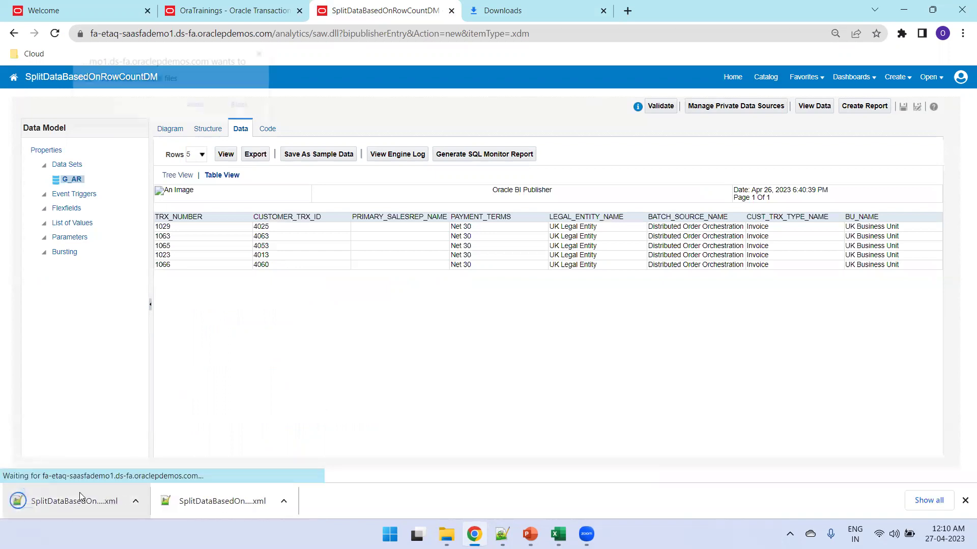
{"action": "left_click", "coordinate": [78, 499]}
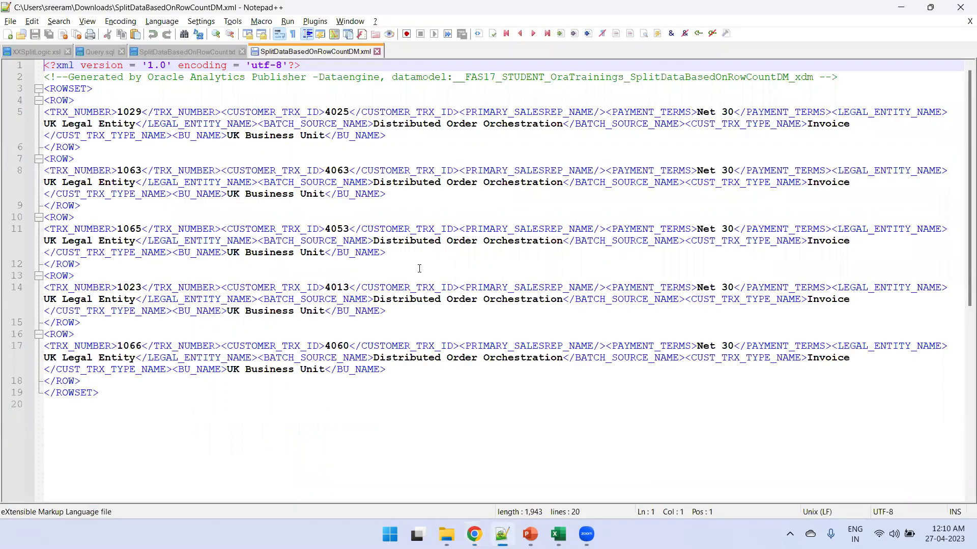
{"action": "key", "text": "ctrl+f"}
{"action": "type", "text": "sales\\"}
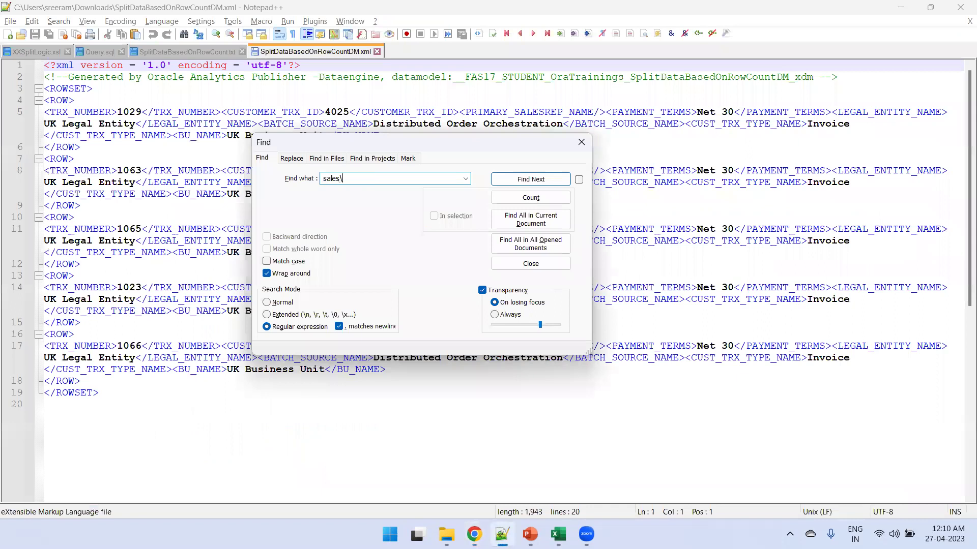
{"action": "key", "text": "Return"}
{"action": "key", "text": "Escape"}
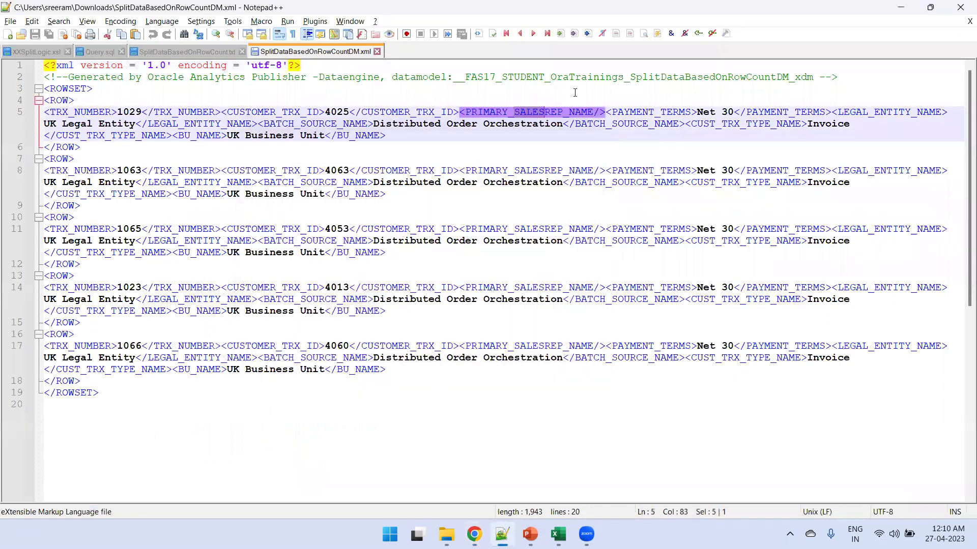
{"action": "double_click", "coordinate": [556, 111]}
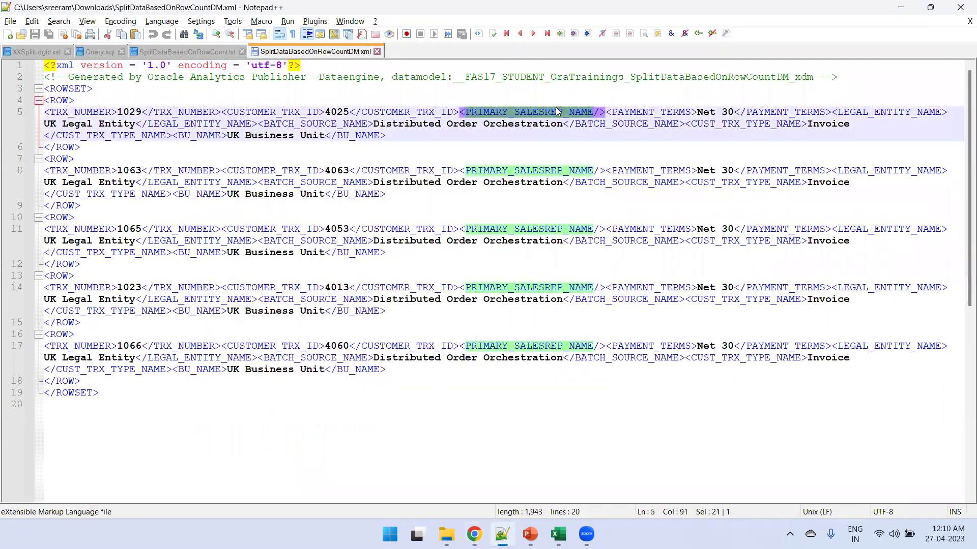
Step: Paste the exported XML over the course-folder SplitDataBasedOnRowCountDM.xml and save it
{"action": "key", "text": "alt+Tab"}
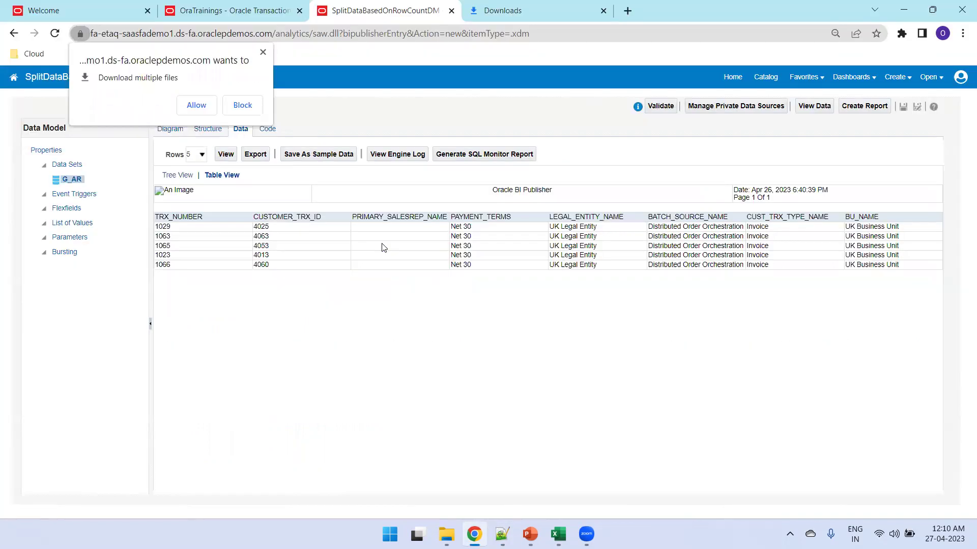
{"action": "key", "text": "alt+Tab"}
{"action": "key", "text": "ctrl+a"}
{"action": "key", "text": "ctrl+c"}
{"action": "left_click", "coordinate": [218, 47]}
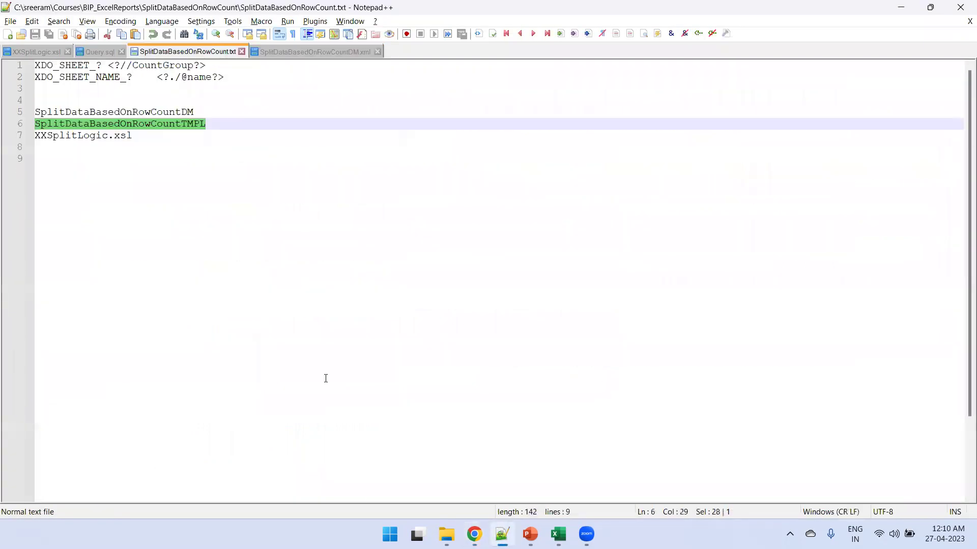
{"action": "mouse_move", "coordinate": [446, 534]}
{"action": "left_click", "coordinate": [277, 479]}
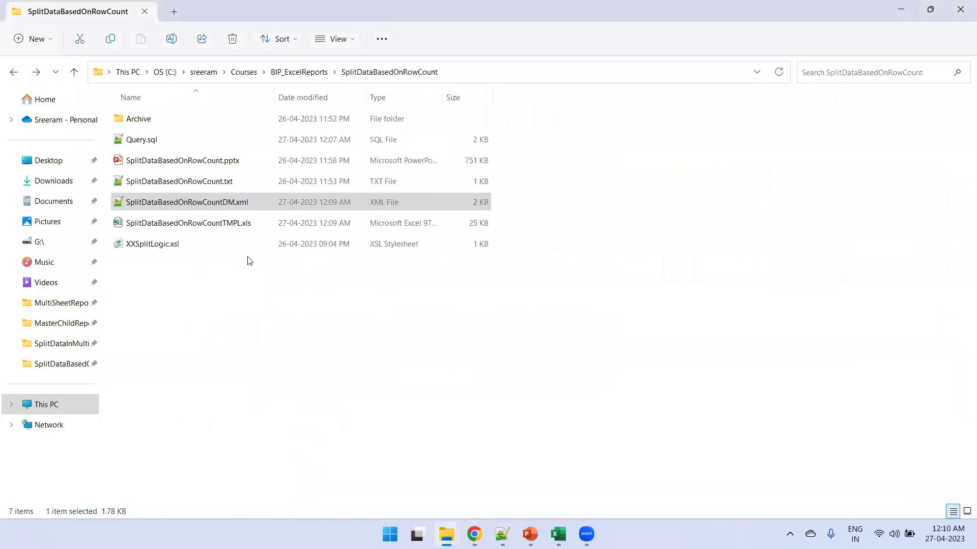
{"action": "double_click", "coordinate": [240, 198]}
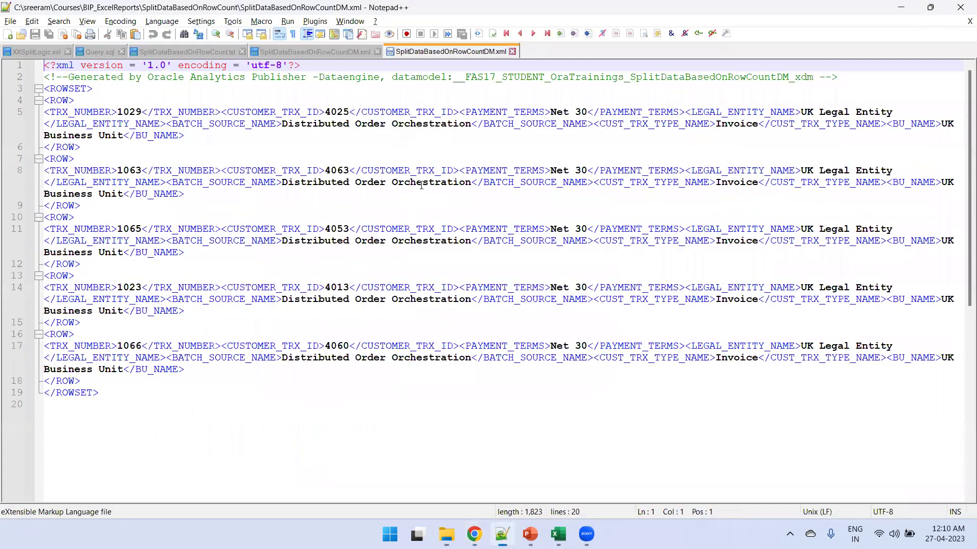
{"action": "key", "text": "ctrl+a"}
{"action": "key", "text": "ctrl+v"}
{"action": "left_click", "coordinate": [376, 51]}
{"action": "key", "text": "ctrl+s"}
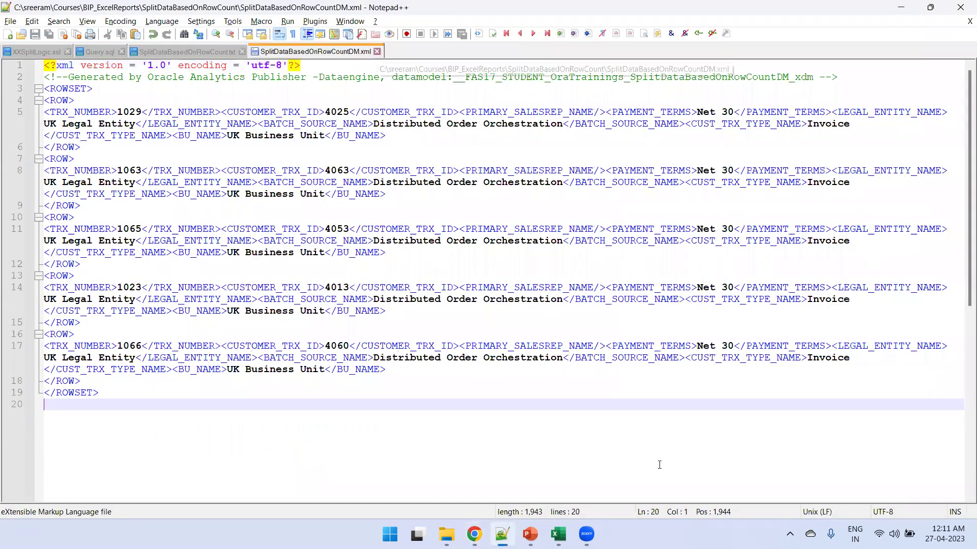
Step: Load SplitDataBasedOnRowCountDM.xml into the Excel template as BI Publisher sample XML
{"action": "key", "text": "alt+Tab"}
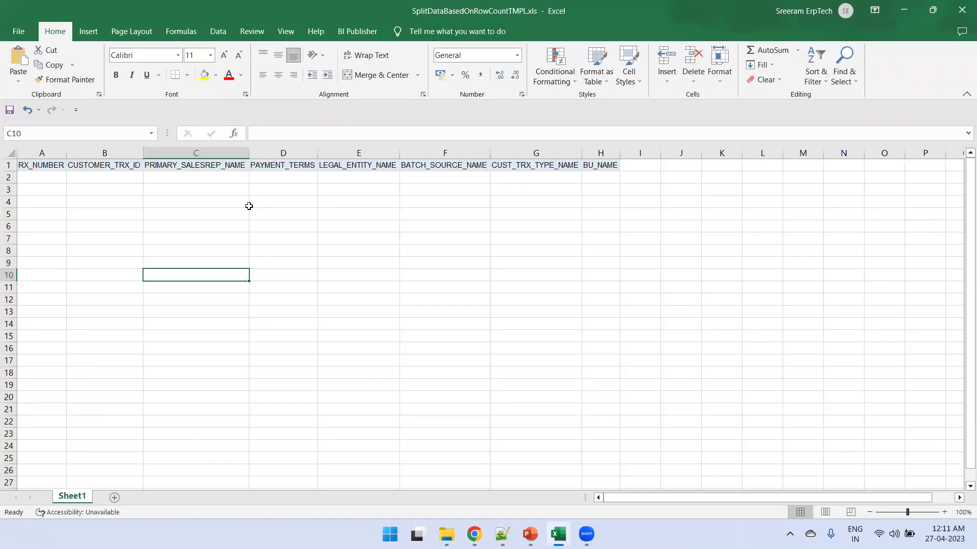
{"action": "key", "text": "ctrl+a"}
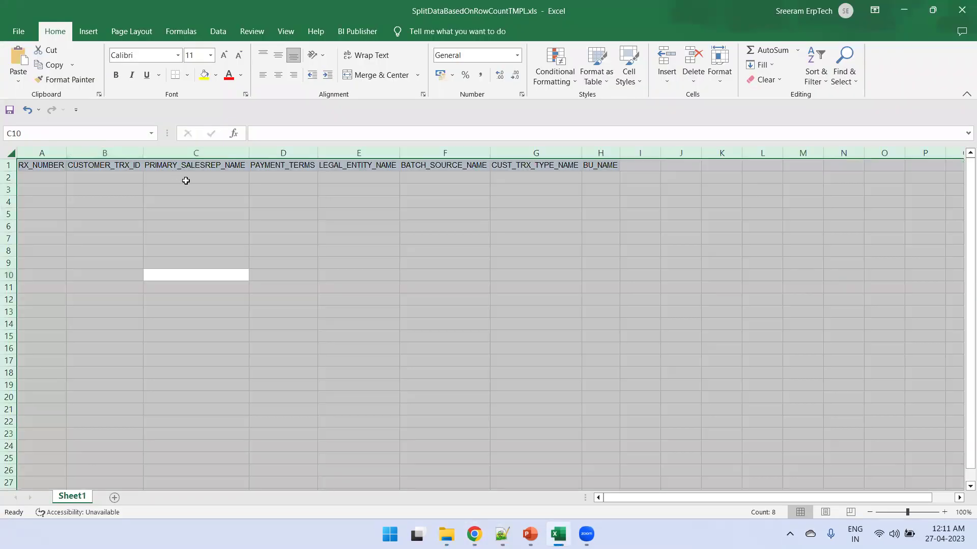
{"action": "left_click", "coordinate": [357, 31]}
{"action": "left_click", "coordinate": [203, 71]}
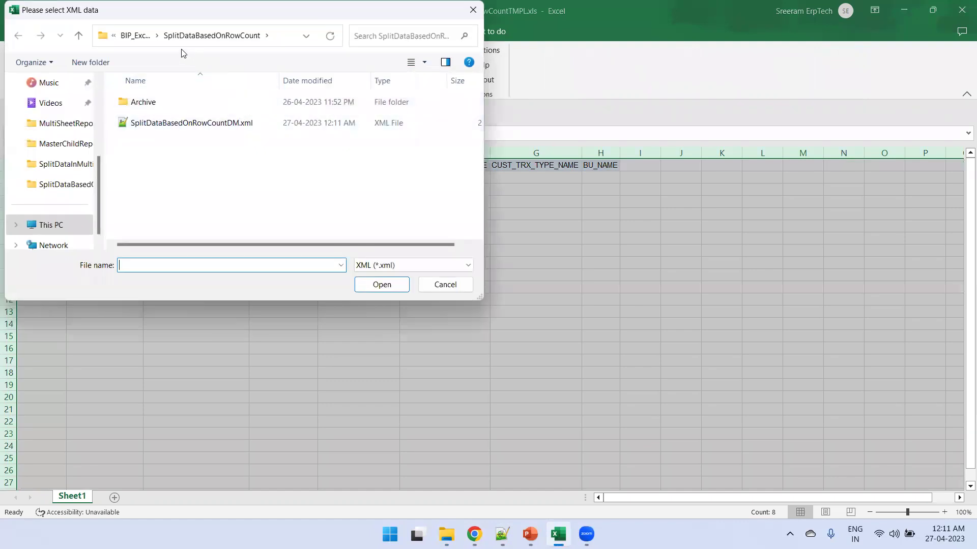
{"action": "double_click", "coordinate": [182, 124]}
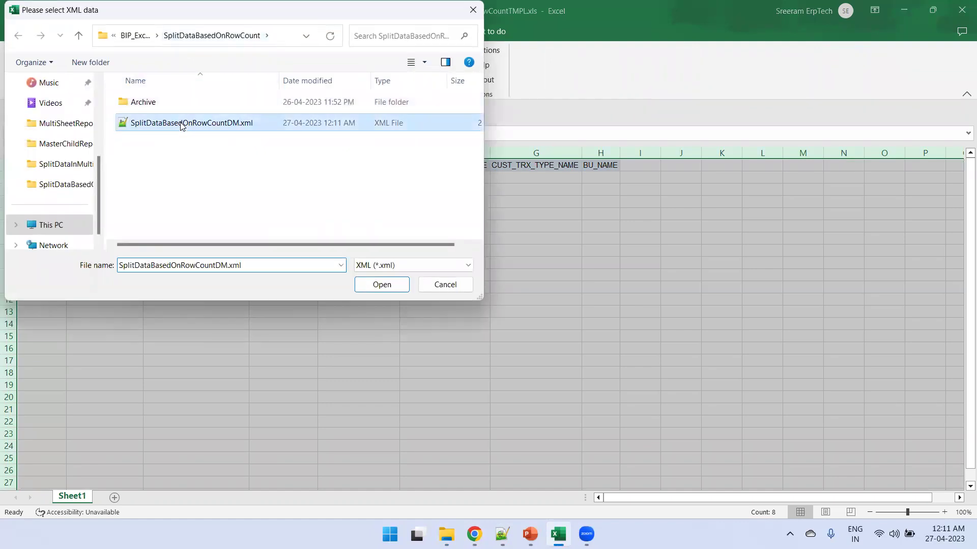
{"action": "left_click", "coordinate": [49, 177]}
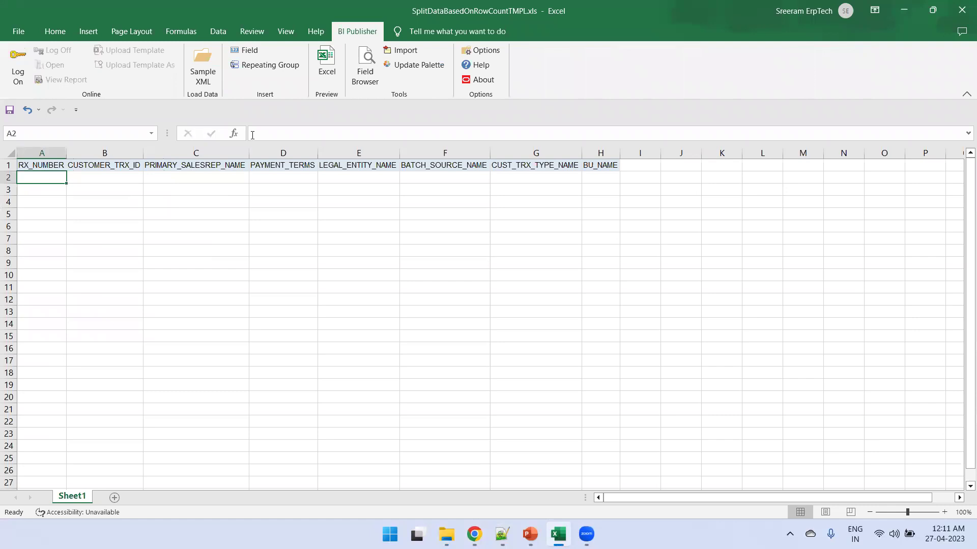
Step: Insert the eight BI Publisher fields, TRX_NUMBER through BU_NAME, into cells A2:H2
{"action": "left_click", "coordinate": [253, 57]}
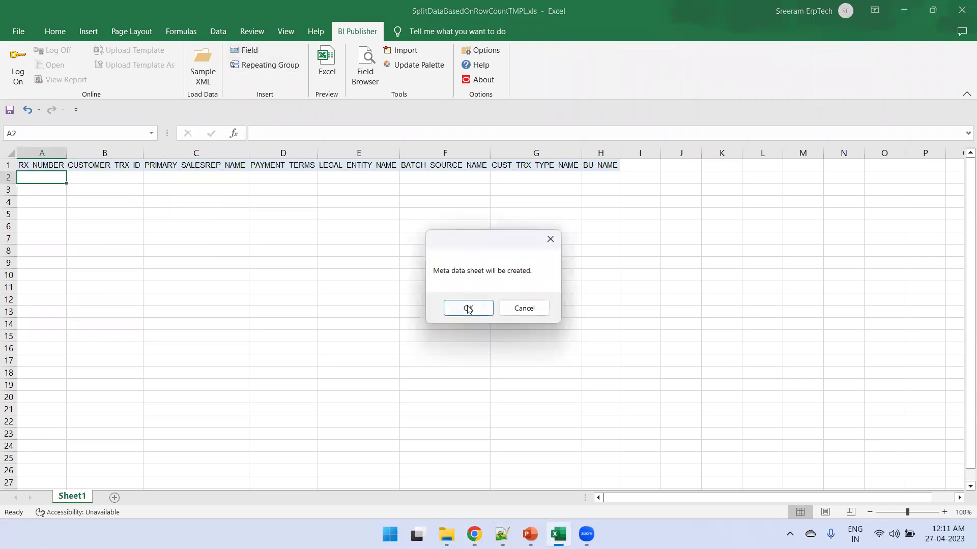
{"action": "left_click", "coordinate": [466, 307]}
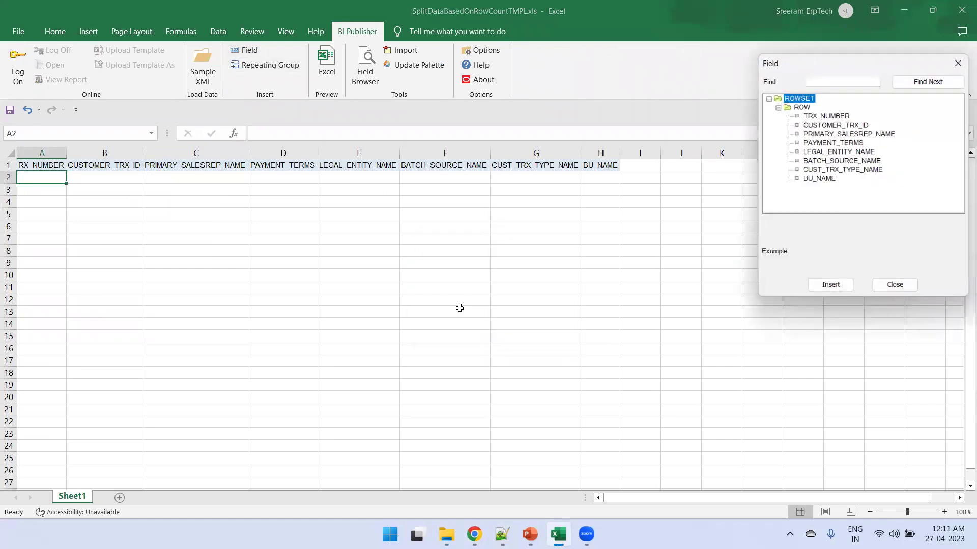
{"action": "double_click", "coordinate": [839, 117]}
{"action": "double_click", "coordinate": [838, 117]}
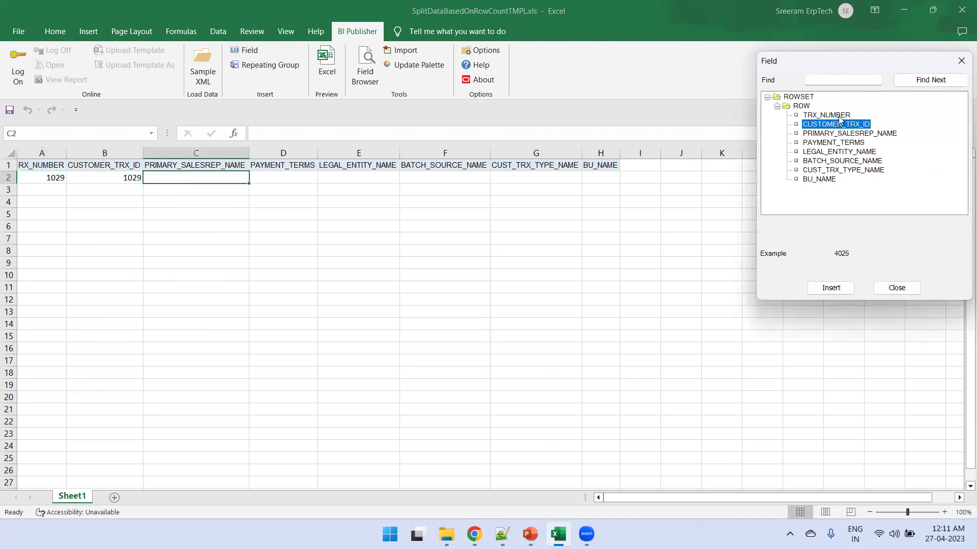
{"action": "double_click", "coordinate": [844, 134]}
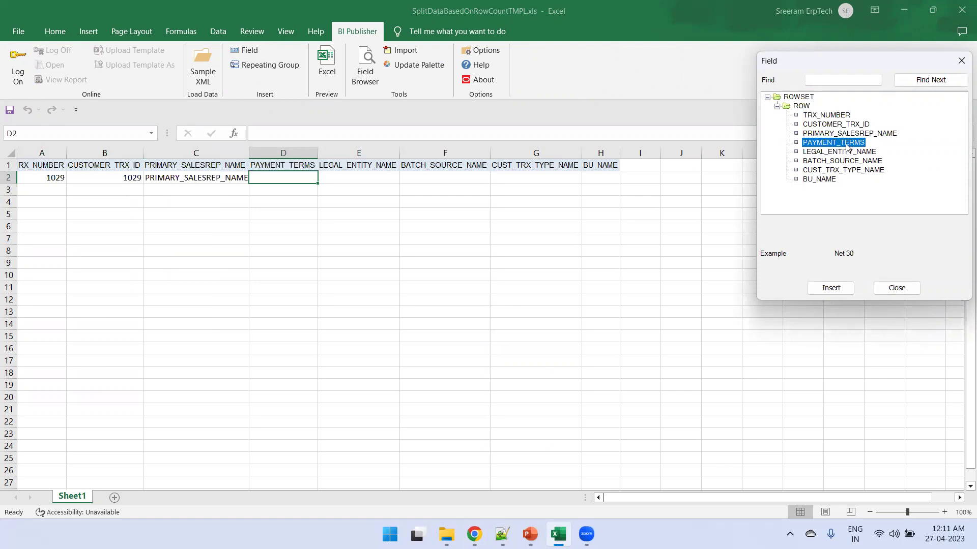
{"action": "double_click", "coordinate": [846, 144]}
{"action": "double_click", "coordinate": [847, 153]}
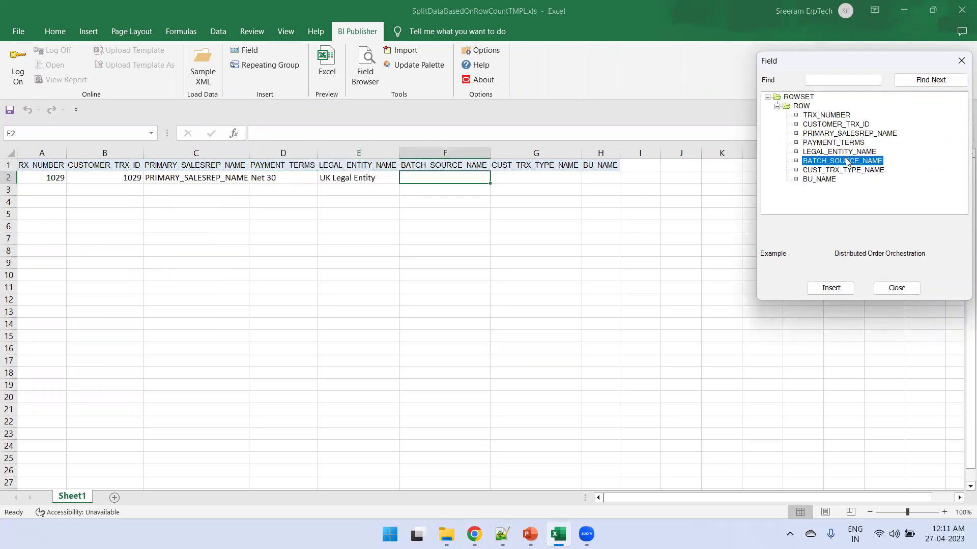
{"action": "double_click", "coordinate": [846, 161]}
{"action": "double_click", "coordinate": [847, 171]}
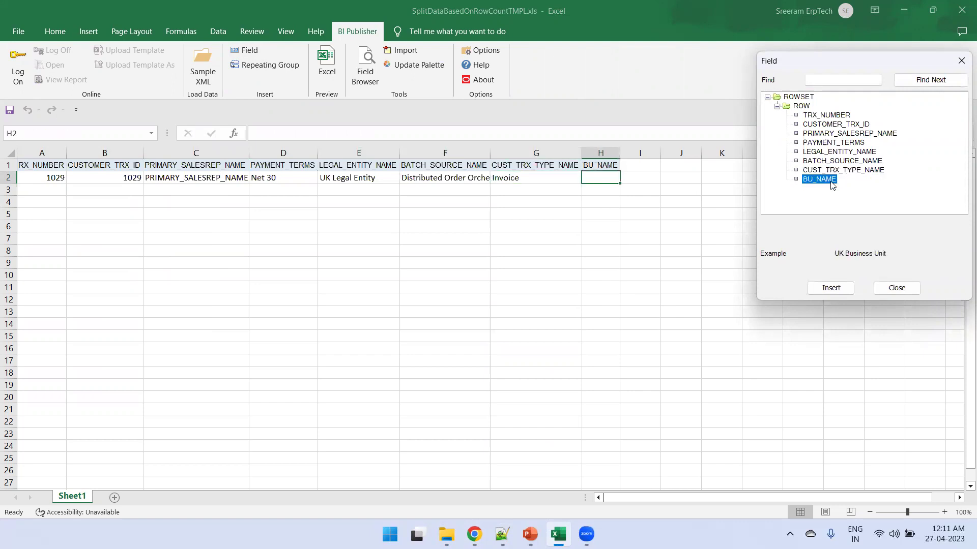
{"action": "double_click", "coordinate": [831, 182]}
{"action": "left_click", "coordinate": [896, 288]}
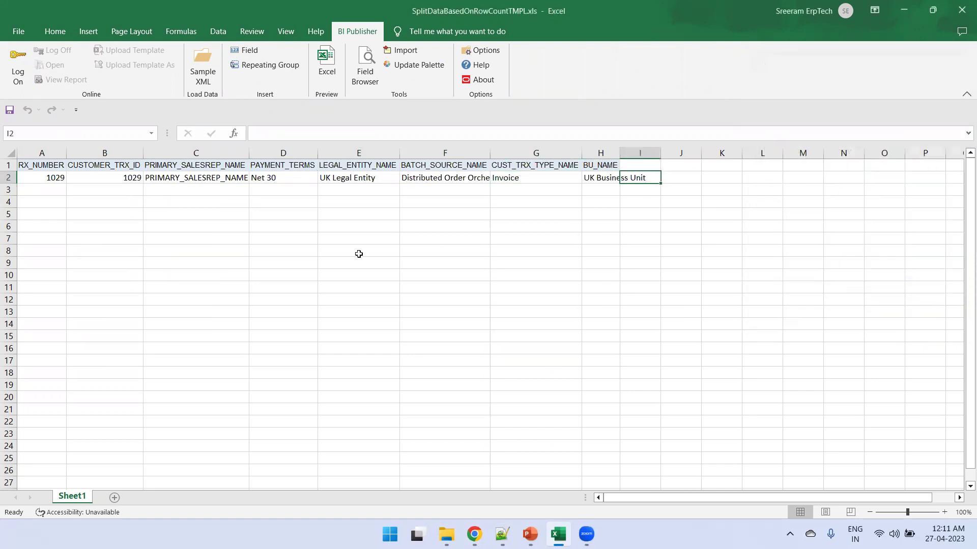
Step: Save the template in the older .xls format and autofit all columns
{"action": "left_click", "coordinate": [359, 254]}
{"action": "key", "text": "ctrl+s"}
{"action": "left_click", "coordinate": [538, 348]}
{"action": "key", "text": "ctrl+a"}
{"action": "double_click", "coordinate": [66, 153]}
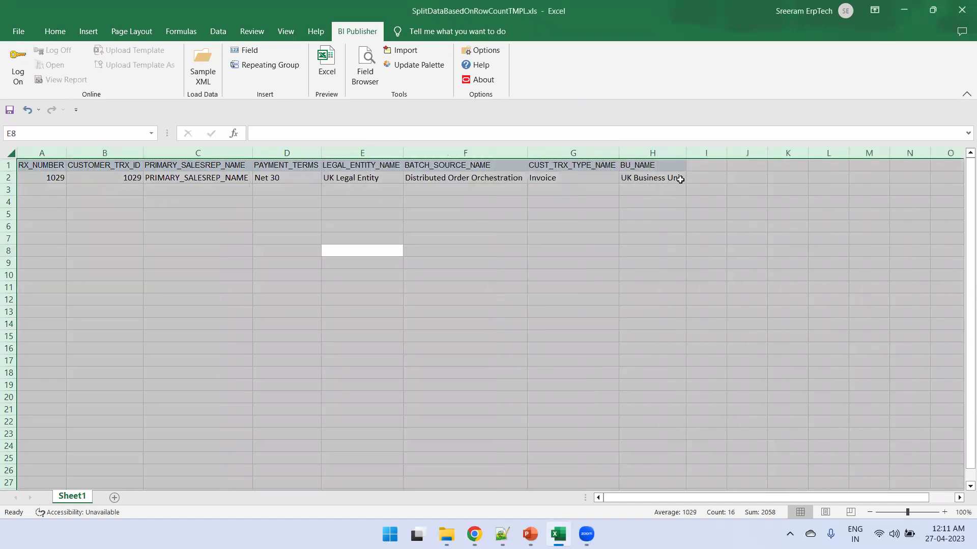
Step: Make A2:H2 a repeating group for each ROW and save the template as .xls
{"action": "left_click_drag", "start_coordinate": [680, 179], "coordinate": [33, 177]}
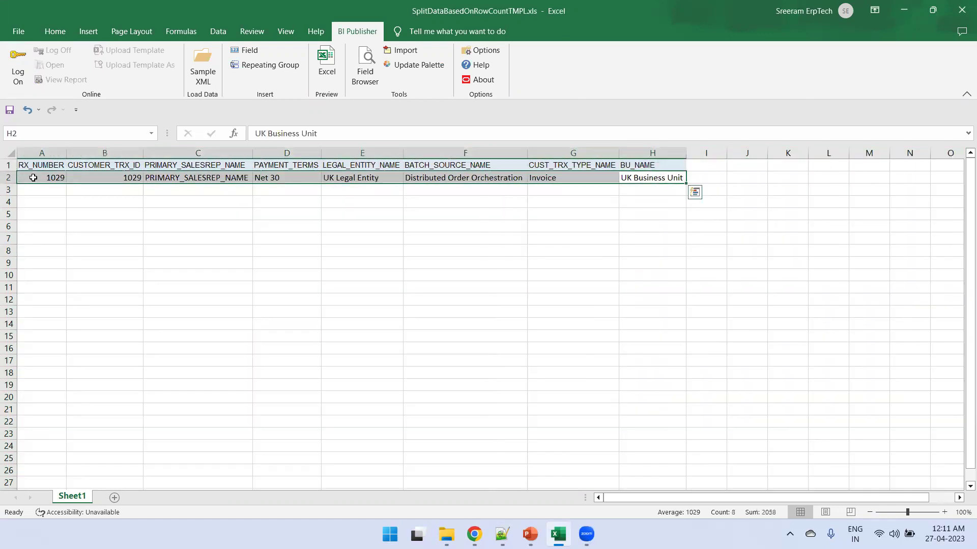
{"action": "left_click", "coordinate": [255, 69]}
{"action": "left_click", "coordinate": [164, 109]}
{"action": "left_click", "coordinate": [164, 109]}
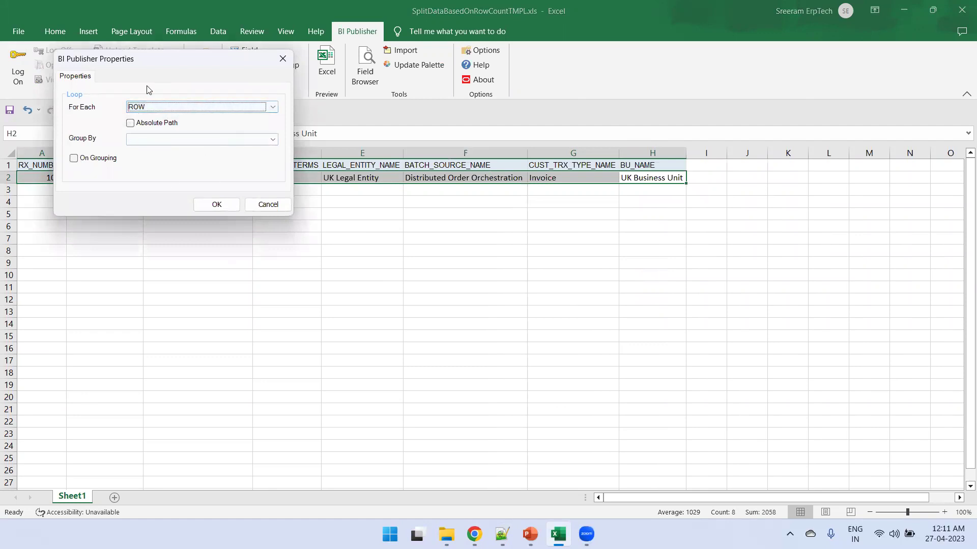
{"action": "left_click_drag", "start_coordinate": [157, 63], "coordinate": [303, 176]}
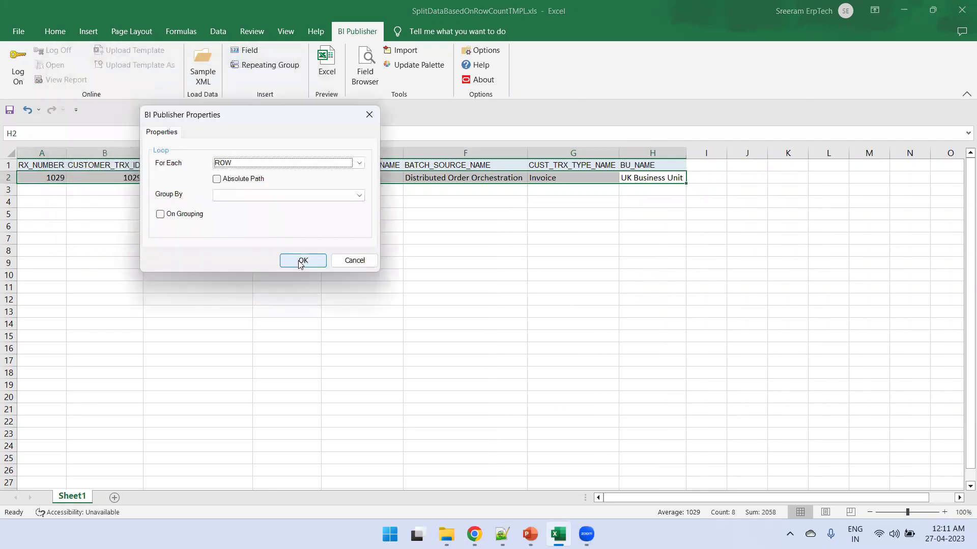
{"action": "left_click", "coordinate": [301, 259]}
{"action": "key", "text": "ctrl+s"}
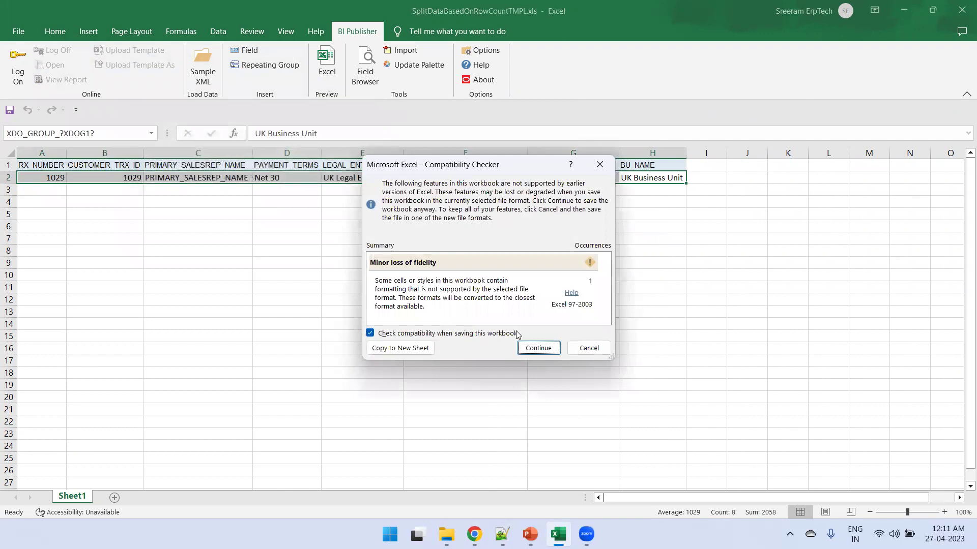
{"action": "left_click", "coordinate": [538, 347]}
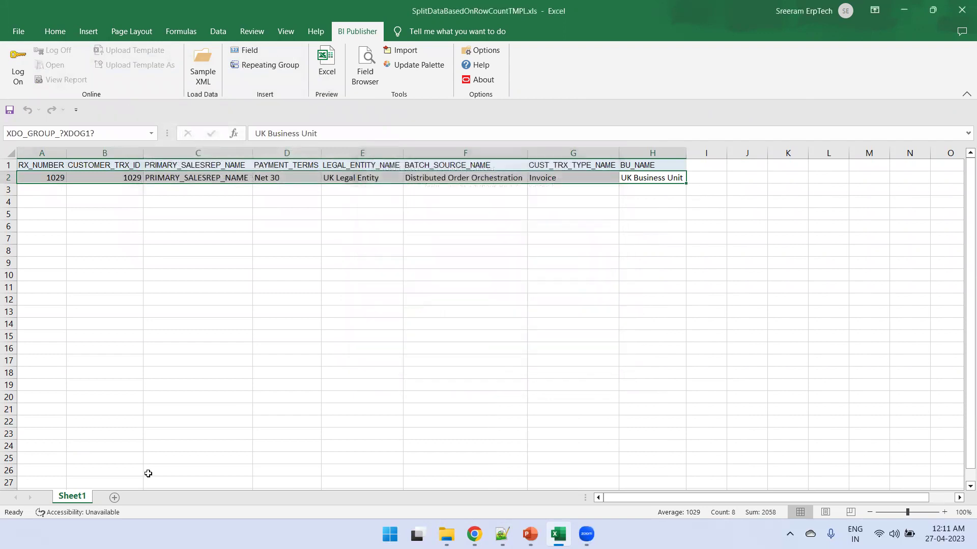
Step: Unhide the XDO_METADATA sheet, autofit column A and select cell B6
{"action": "right_click", "coordinate": [79, 496]}
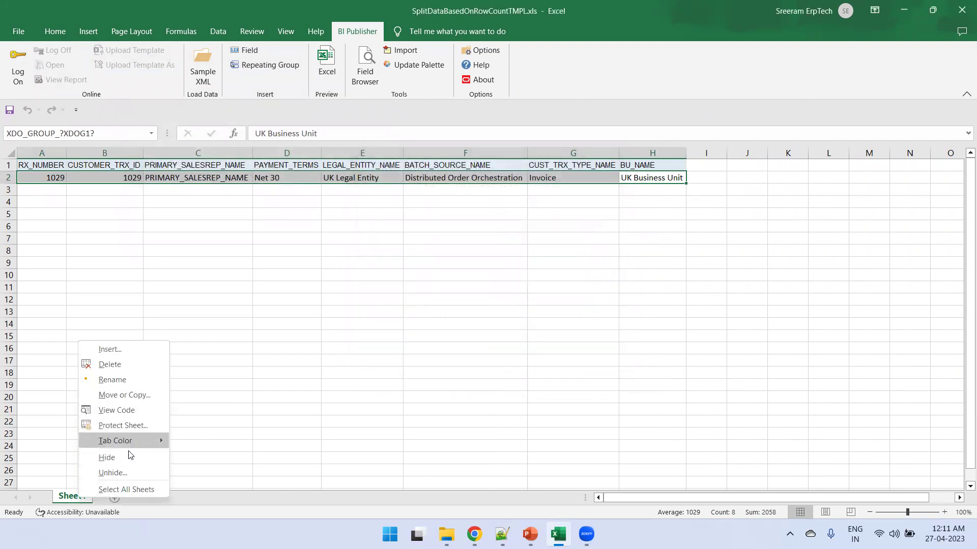
{"action": "left_click", "coordinate": [131, 472]}
{"action": "left_click", "coordinate": [149, 501]}
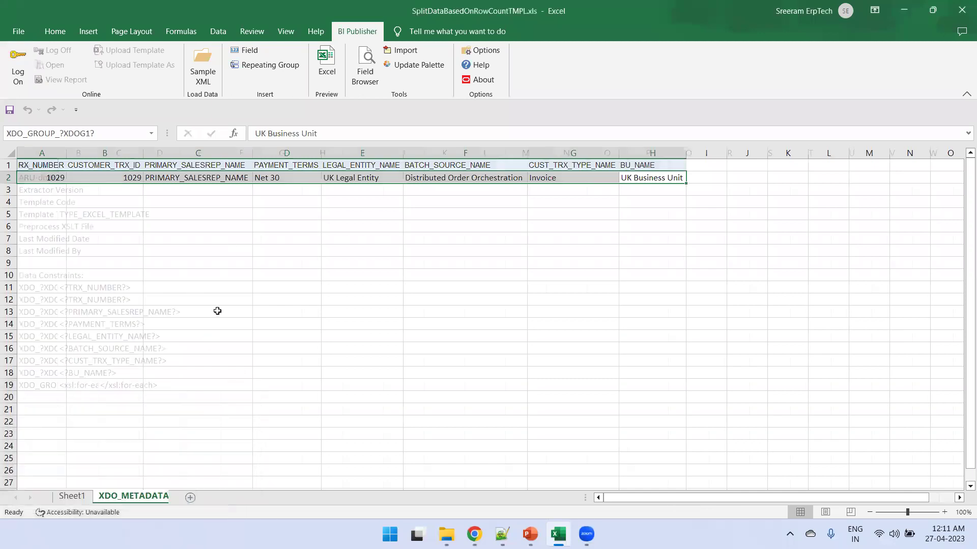
{"action": "double_click", "coordinate": [60, 151]}
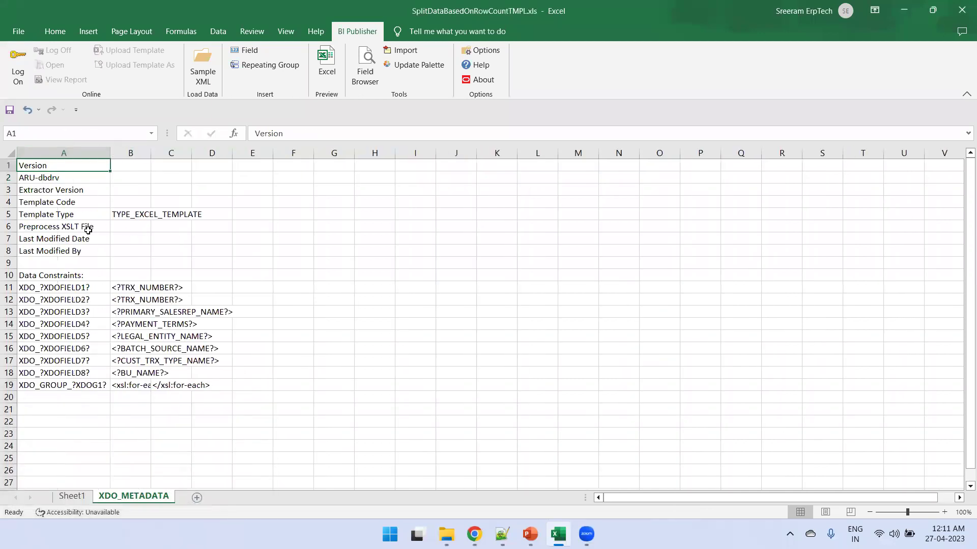
{"action": "left_click", "coordinate": [120, 229]}
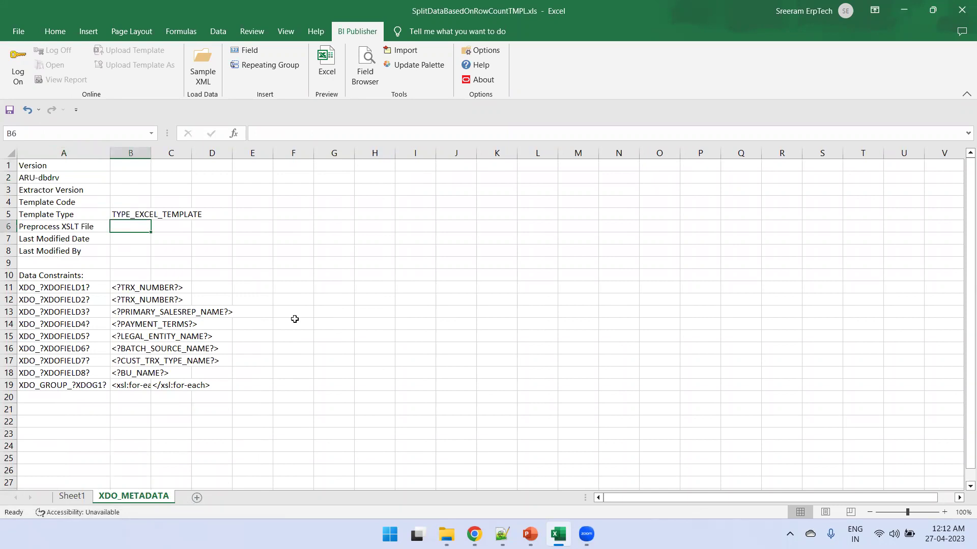
{"action": "mouse_move", "coordinate": [448, 531]}
{"action": "left_click", "coordinate": [273, 501]}
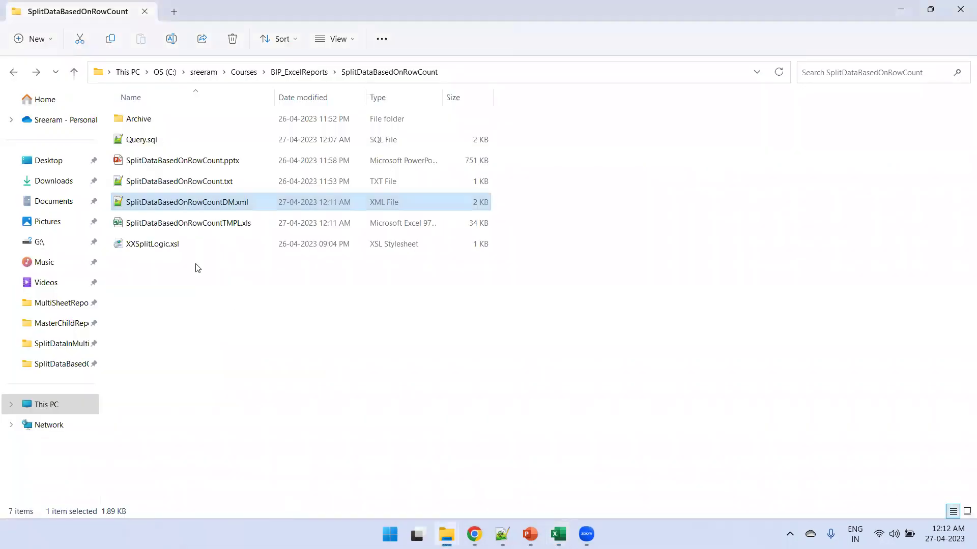
Step: Try opening XXSplitLogic.xsl from Explorer, dismiss the choices and select the folder path
{"action": "double_click", "coordinate": [185, 243]}
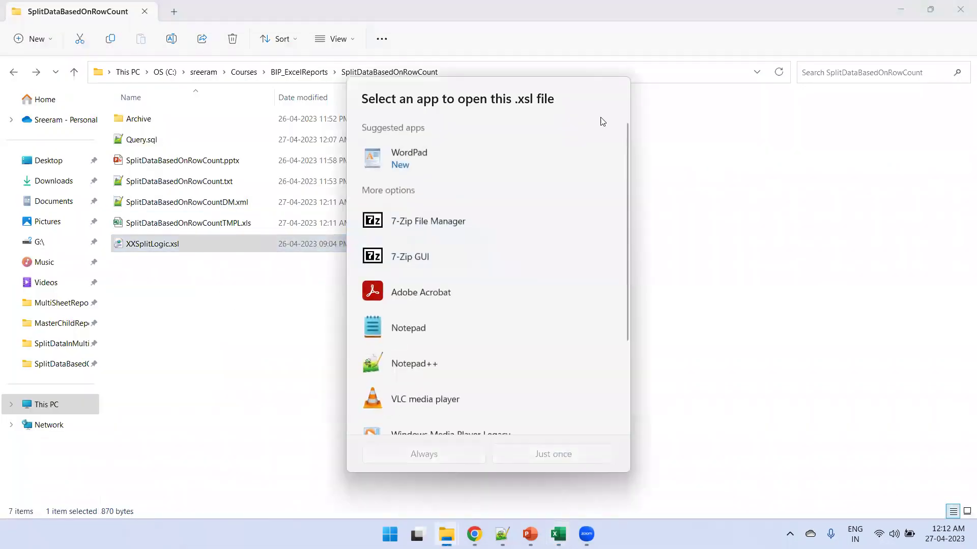
{"action": "left_click", "coordinate": [659, 152]}
{"action": "right_click", "coordinate": [171, 250]}
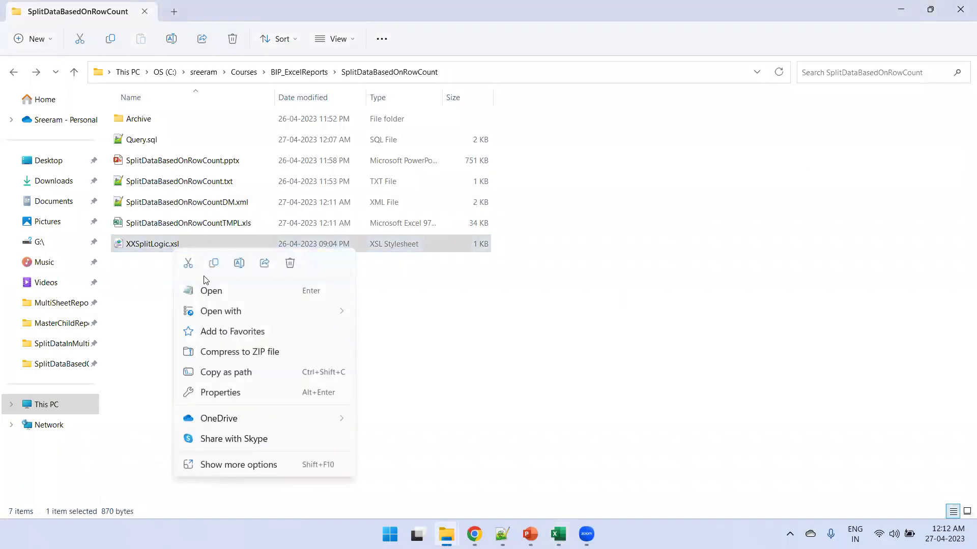
{"action": "mouse_move", "coordinate": [335, 311]}
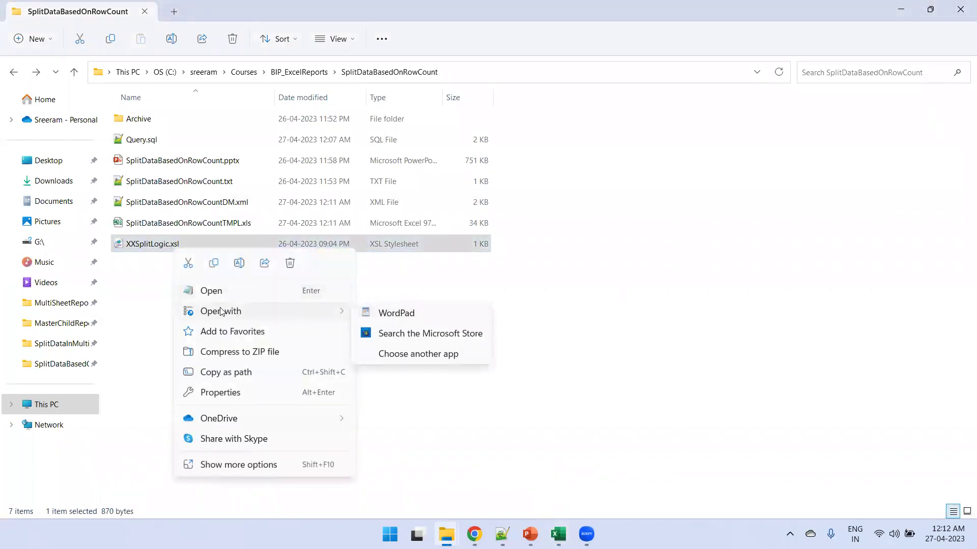
{"action": "left_click", "coordinate": [121, 363]}
{"action": "left_click", "coordinate": [454, 75]}
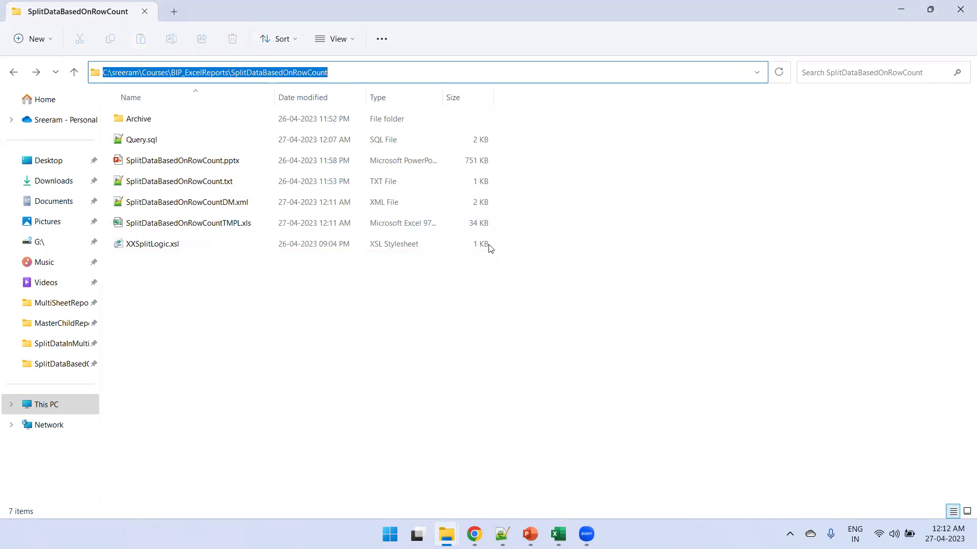
{"action": "key", "text": "alt+Tab"}
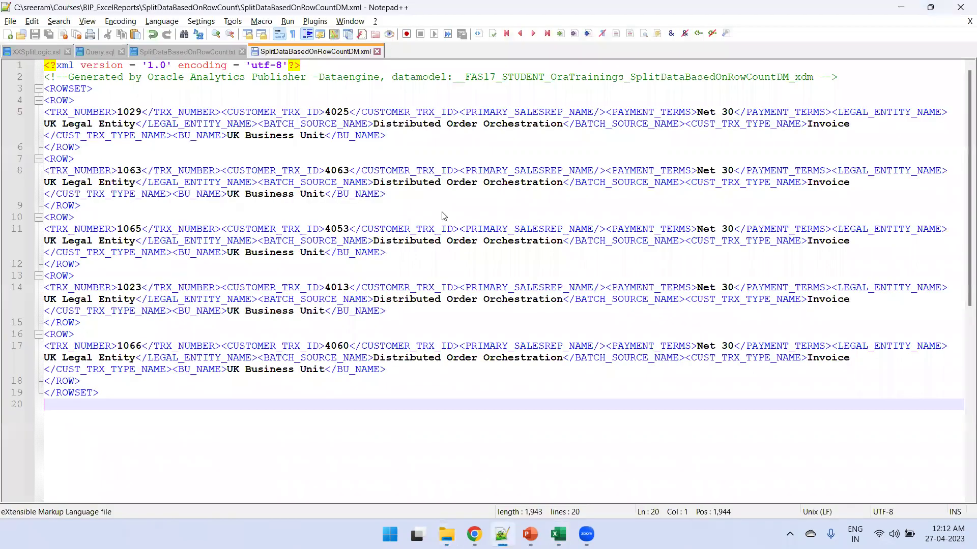
Step: Open XXSplitLogic.xsl in Notepad++ and copy its file name from File Explorer
{"action": "key", "text": "ctrl+o"}
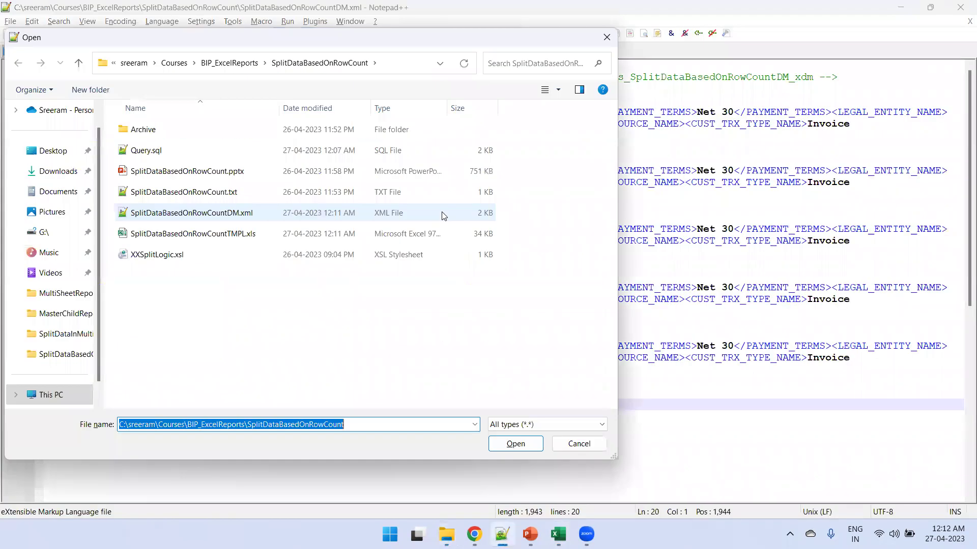
{"action": "double_click", "coordinate": [210, 257]}
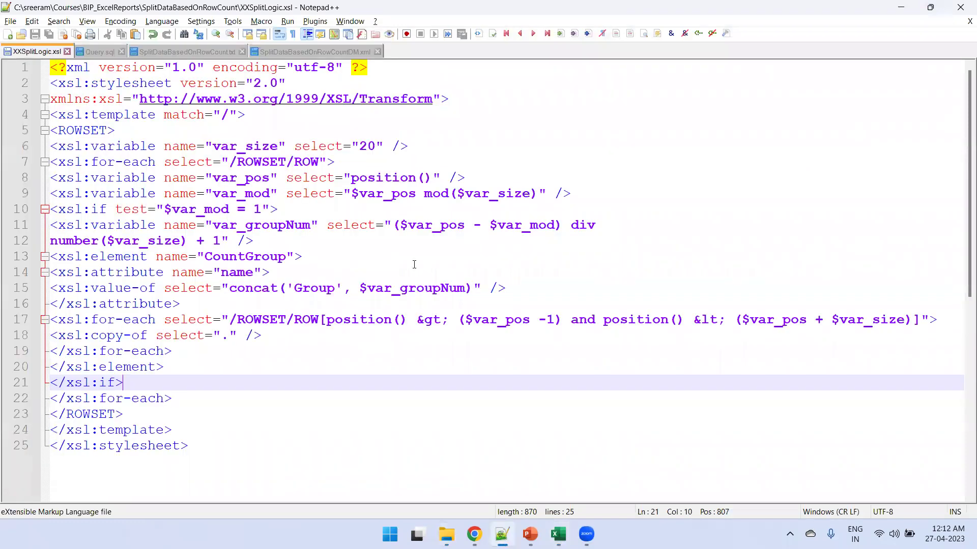
{"action": "scroll", "coordinate": [414, 265], "scroll_direction": "down", "scroll_amount": 1}
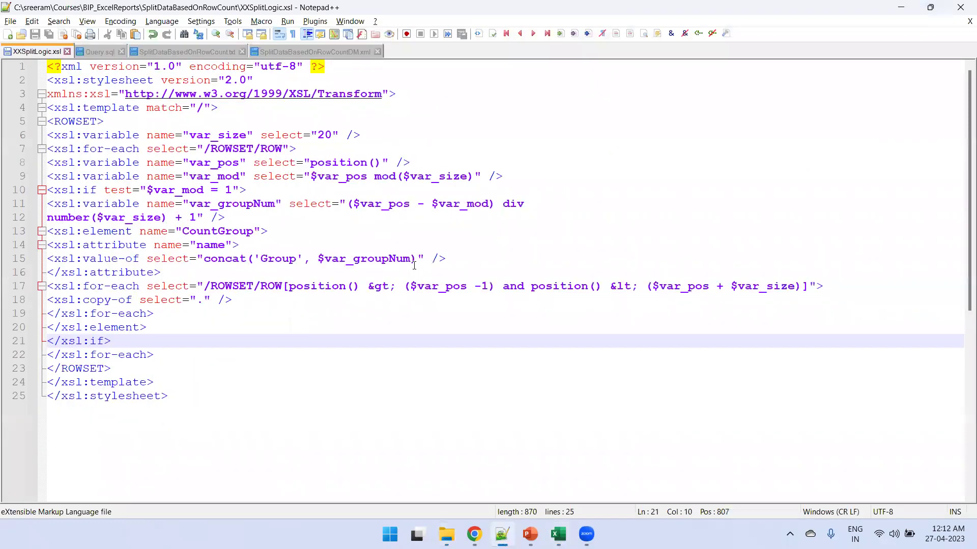
{"action": "key", "text": "alt+Tab"}
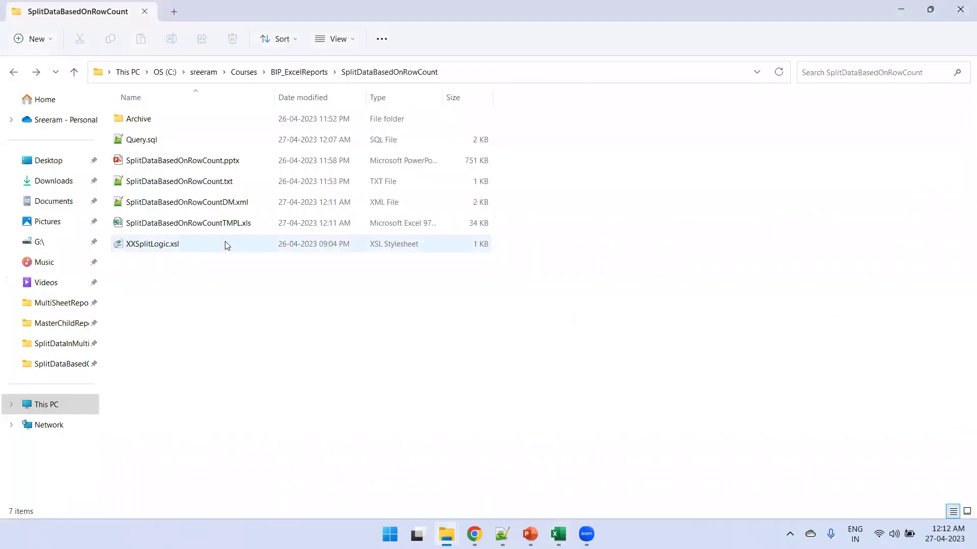
{"action": "left_click", "coordinate": [227, 246]}
{"action": "key", "text": "F2"}
{"action": "key", "text": "ctrl+a"}
{"action": "key", "text": "ctrl+c"}
{"action": "left_click", "coordinate": [555, 533]}
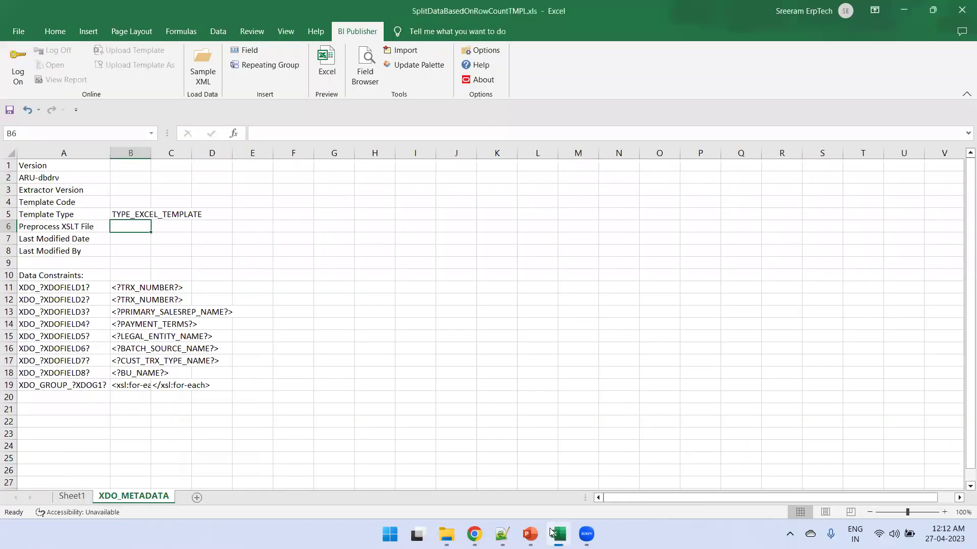
Step: Enter XXSplitLogic.xsl as the preprocess XSLT in B6 and insert two blank rows at row 11
{"action": "left_click", "coordinate": [315, 132]}
{"action": "key", "text": "ctrl+v"}
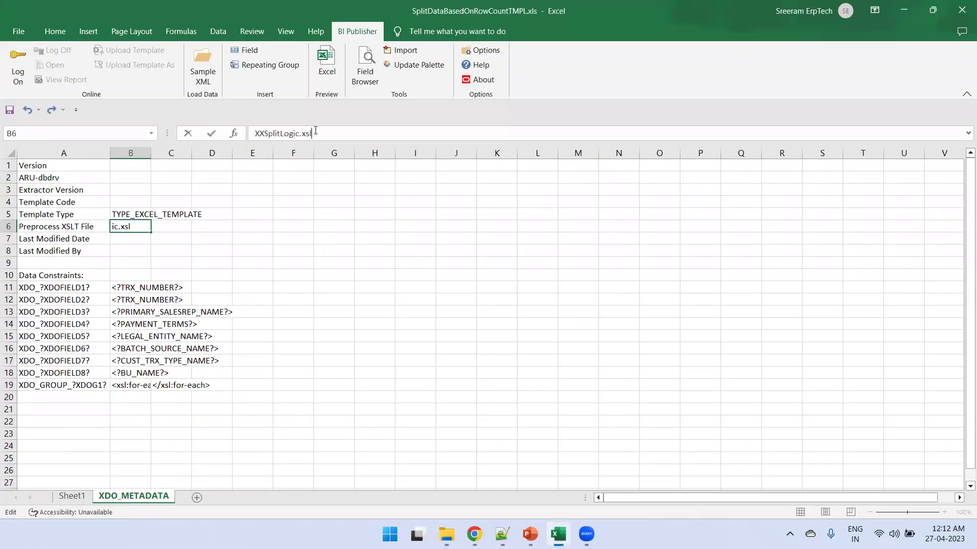
{"action": "left_click", "coordinate": [274, 295]}
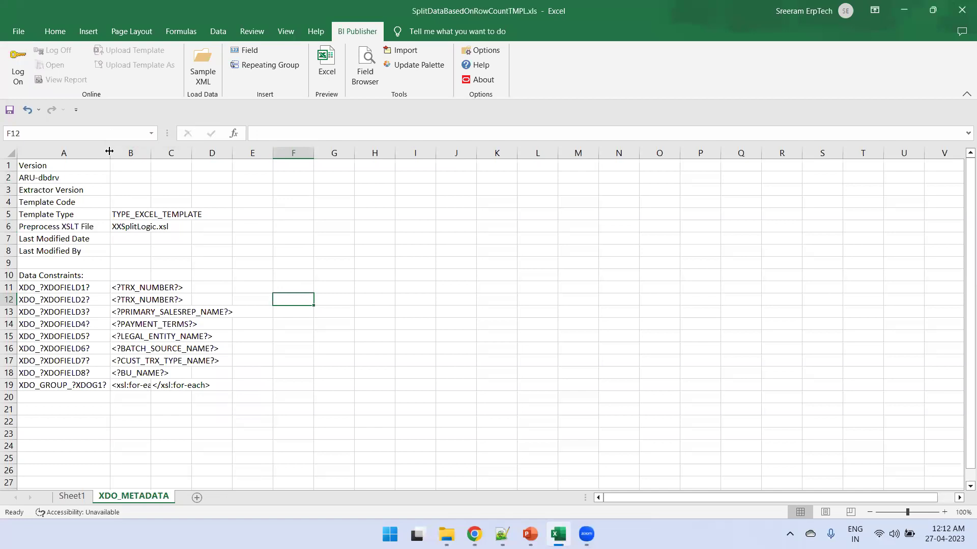
{"action": "left_click", "coordinate": [9, 287]}
{"action": "right_click", "coordinate": [9, 286]}
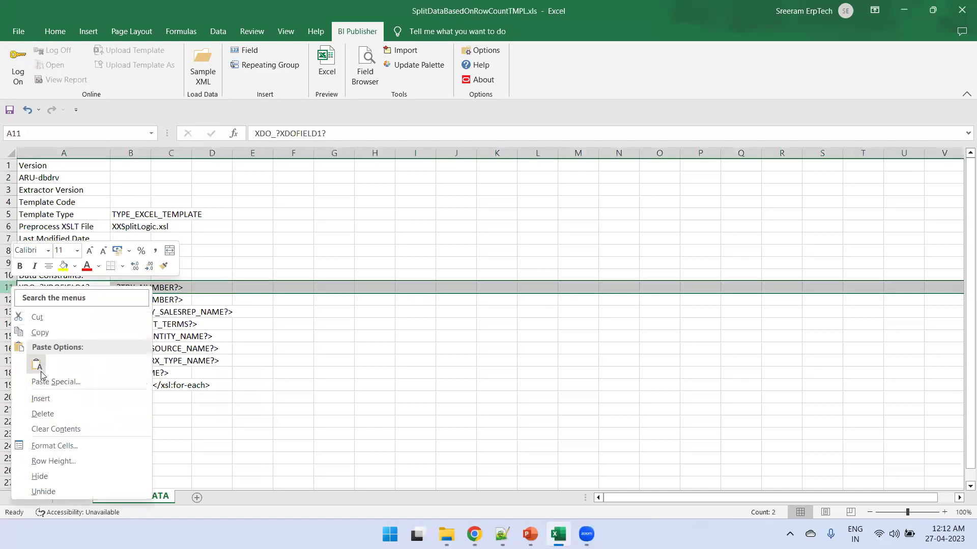
{"action": "left_click", "coordinate": [50, 400]}
{"action": "right_click", "coordinate": [10, 290]}
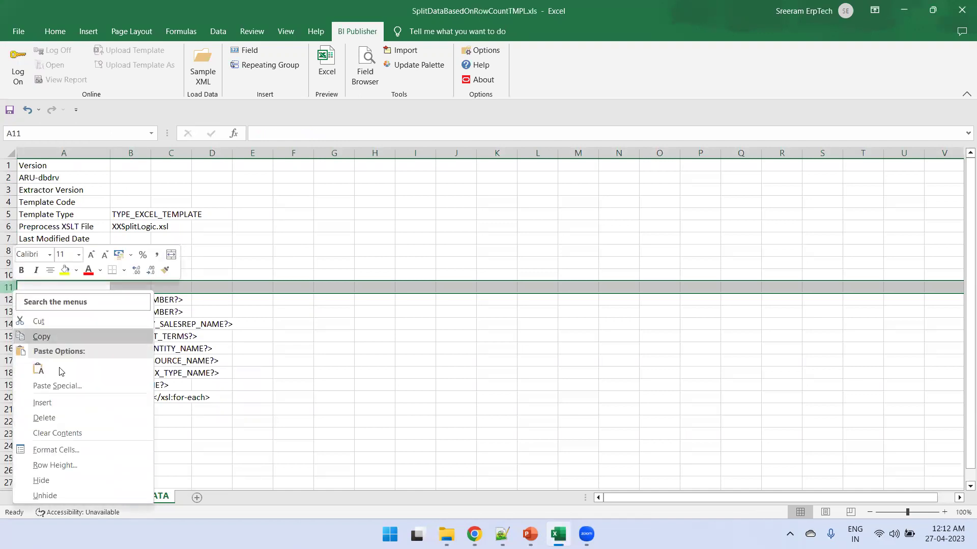
{"action": "left_click", "coordinate": [42, 402]}
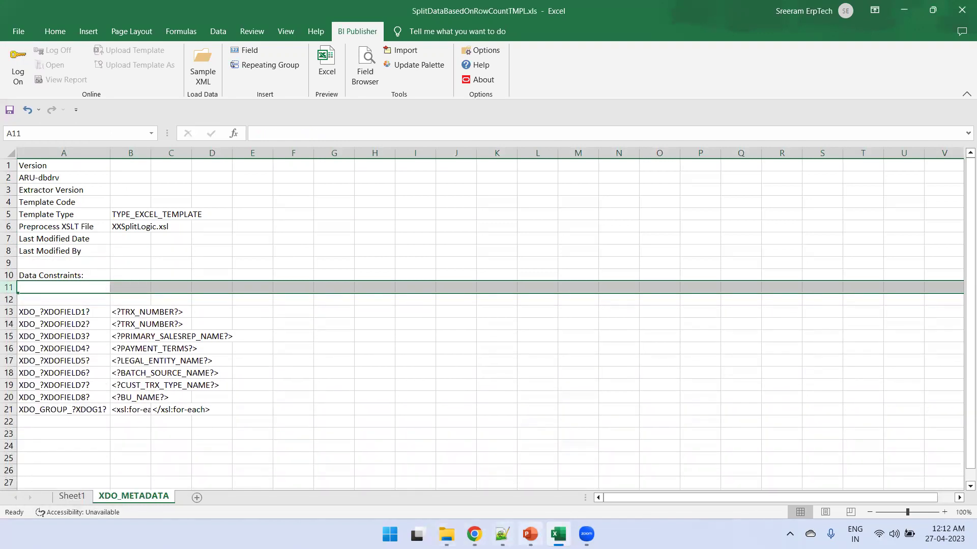
Step: Copy the labels XDO_SHEET_? and XDO_SHEET_NAME_? from the notes into cells A11 and A12
{"action": "left_click", "coordinate": [502, 534]}
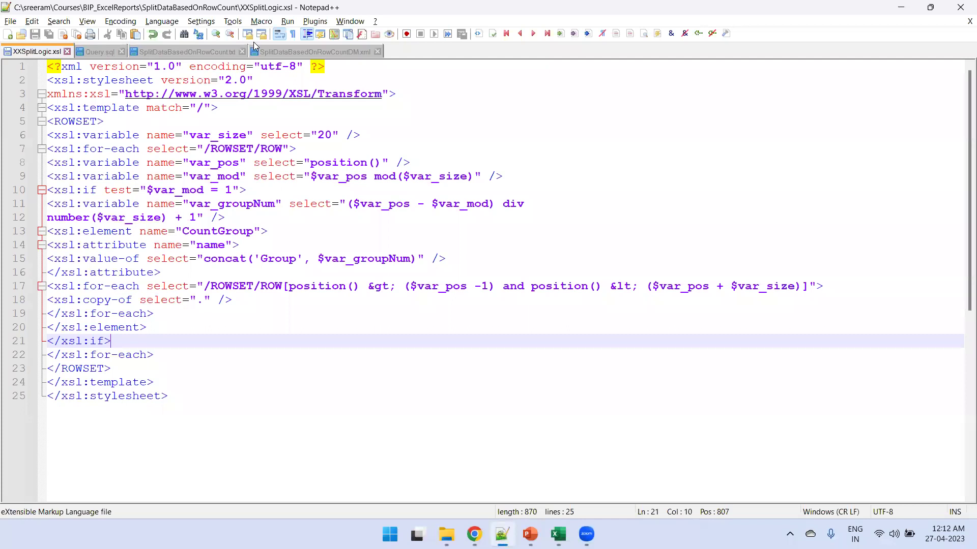
{"action": "left_click", "coordinate": [195, 53]}
{"action": "scroll", "coordinate": [196, 153], "scroll_direction": "up", "scroll_amount": 2}
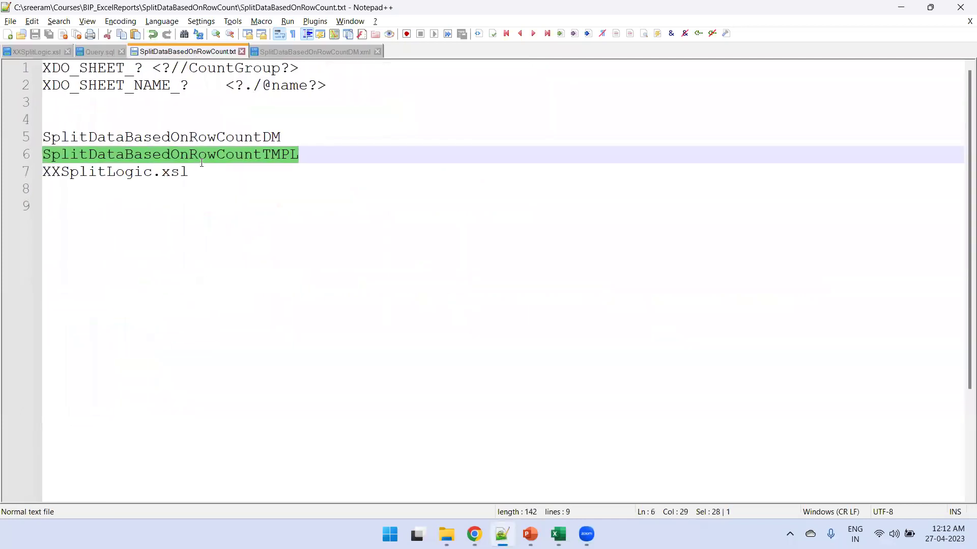
{"action": "left_click_drag", "start_coordinate": [144, 68], "coordinate": [80, 68]}
{"action": "left_click_drag", "start_coordinate": [15, 72], "coordinate": [14, 72]}
{"action": "key", "text": "ctrl+c"}
{"action": "scroll", "coordinate": [100, 203], "scroll_direction": "down", "scroll_amount": 2, "text": "ctrl"}
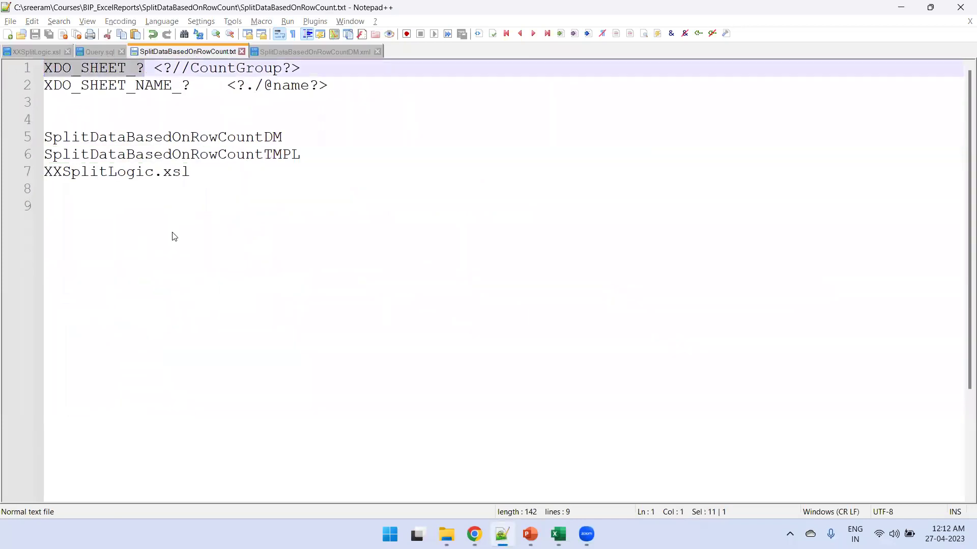
{"action": "key", "text": "alt+Tab"}
{"action": "key", "text": "ctrl+v"}
{"action": "key", "text": "alt+Tab"}
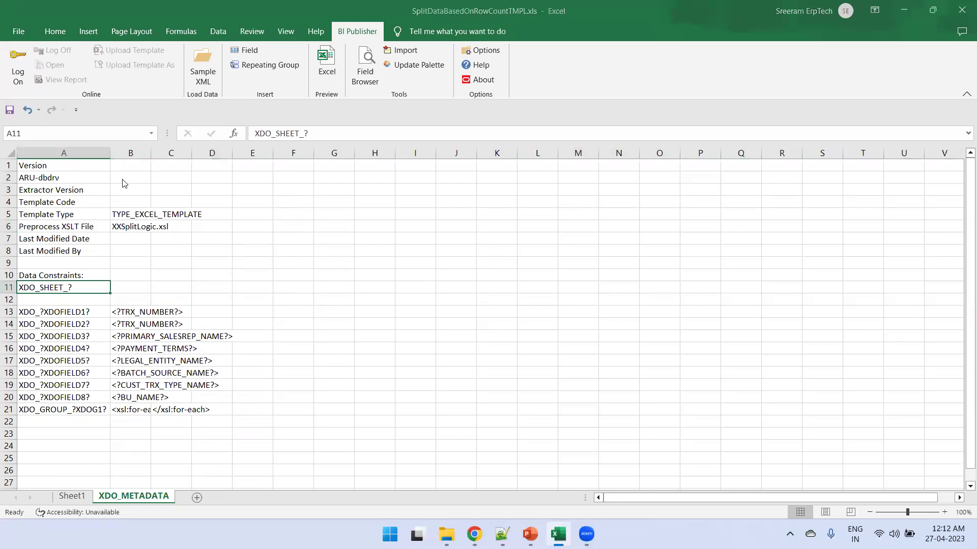
{"action": "left_click_drag", "start_coordinate": [196, 84], "coordinate": [18, 90]}
{"action": "key", "text": "ctrl+c"}
{"action": "key", "text": "alt+Tab"}
{"action": "left_click", "coordinate": [84, 301]}
{"action": "key", "text": "ctrl+v"}
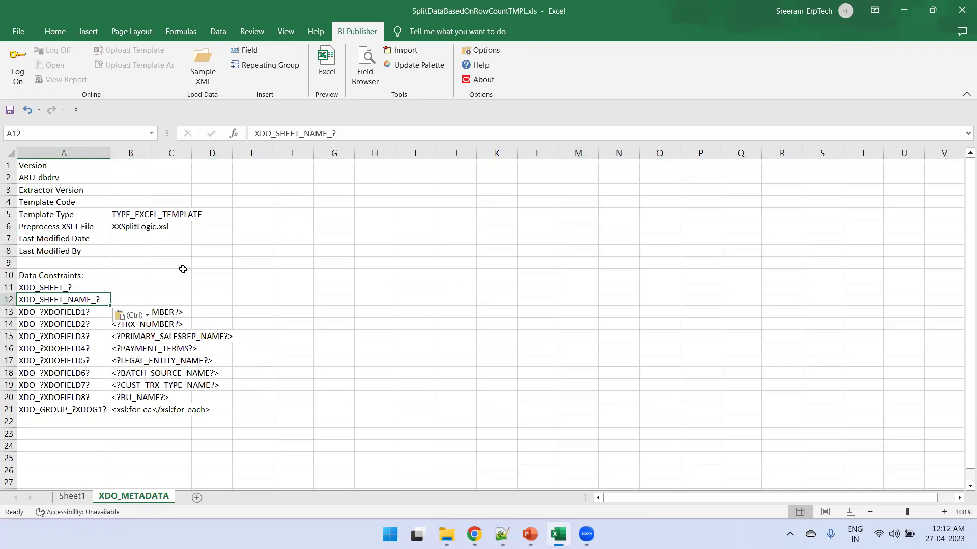
{"action": "key", "text": "alt+Tab"}
{"action": "left_click", "coordinate": [158, 70]}
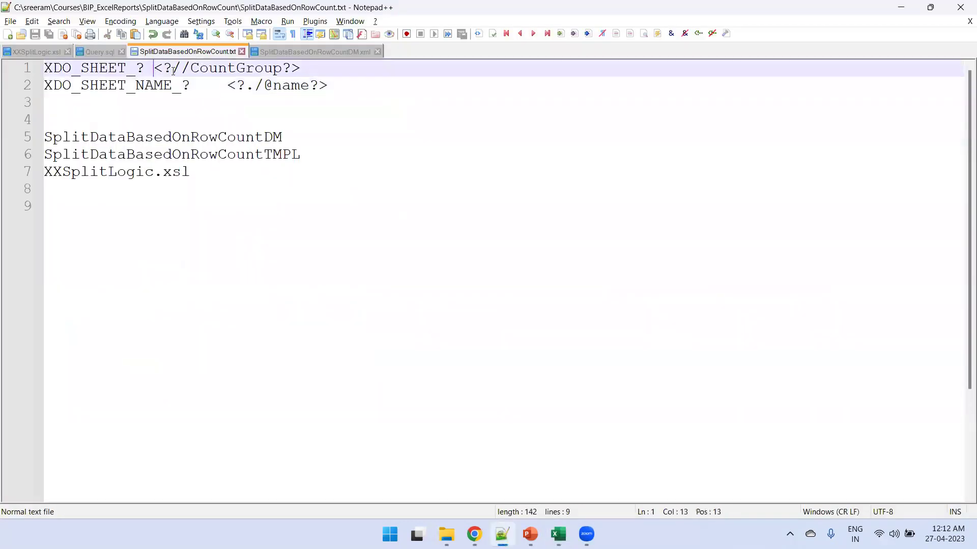
{"action": "left_click", "coordinate": [300, 71], "text": "shift"}
{"action": "key", "text": "ctrl+c"}
{"action": "key", "text": "alt+Tab"}
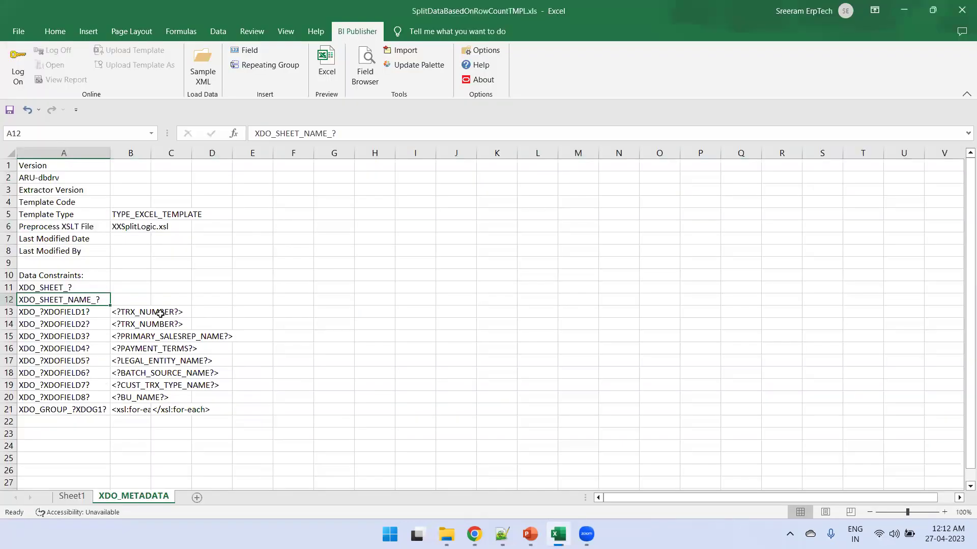
{"action": "left_click", "coordinate": [125, 299]}
{"action": "key", "text": "ctrl+v"}
{"action": "key", "text": "ctrl+v"}
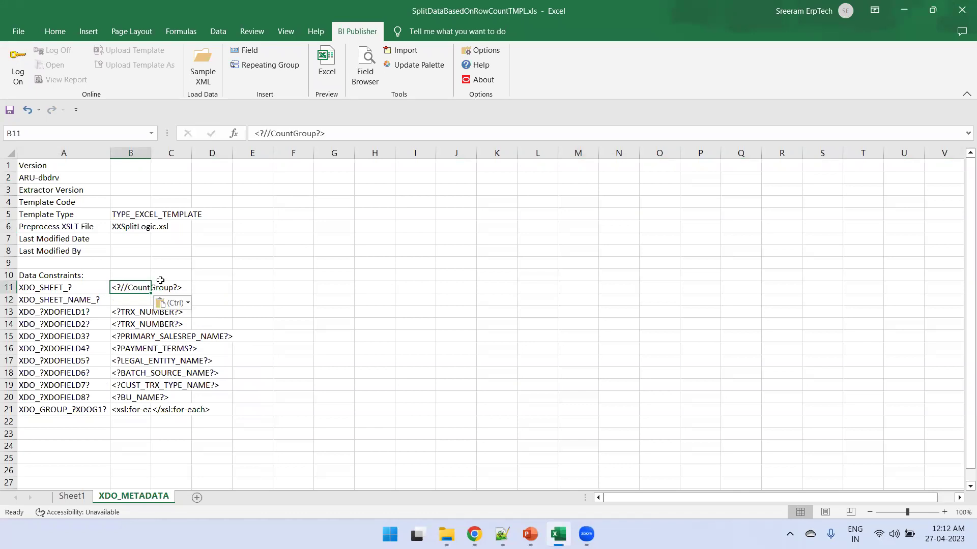
{"action": "key", "text": "alt+Tab"}
{"action": "left_click_drag", "start_coordinate": [327, 85], "coordinate": [227, 85]}
{"action": "key", "text": "ctrl+c"}
{"action": "key", "text": "alt+Tab"}
{"action": "key", "text": "Down"}
{"action": "key", "text": "ctrl+v"}
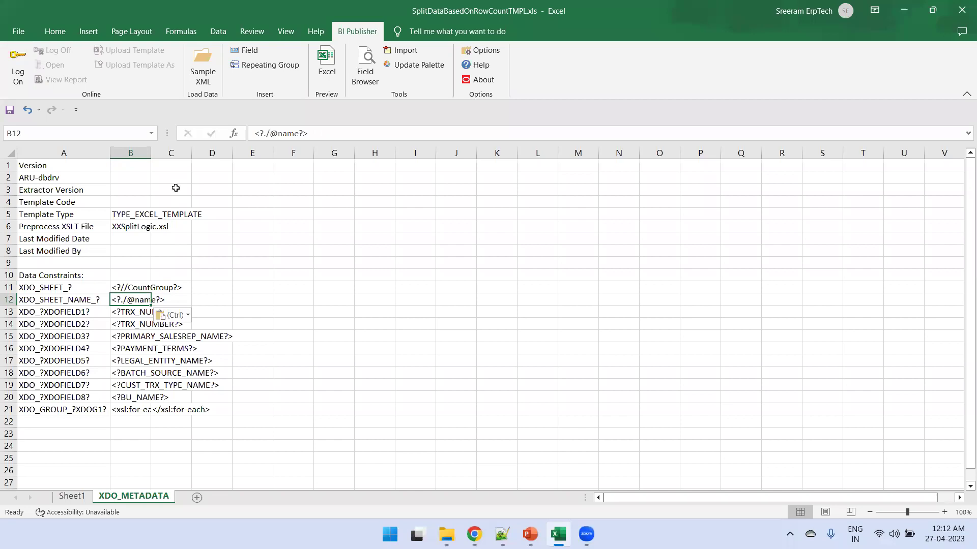
Step: Autofit column B and save the template in .xls format
{"action": "double_click", "coordinate": [151, 153]}
{"action": "key", "text": "ctrl+s"}
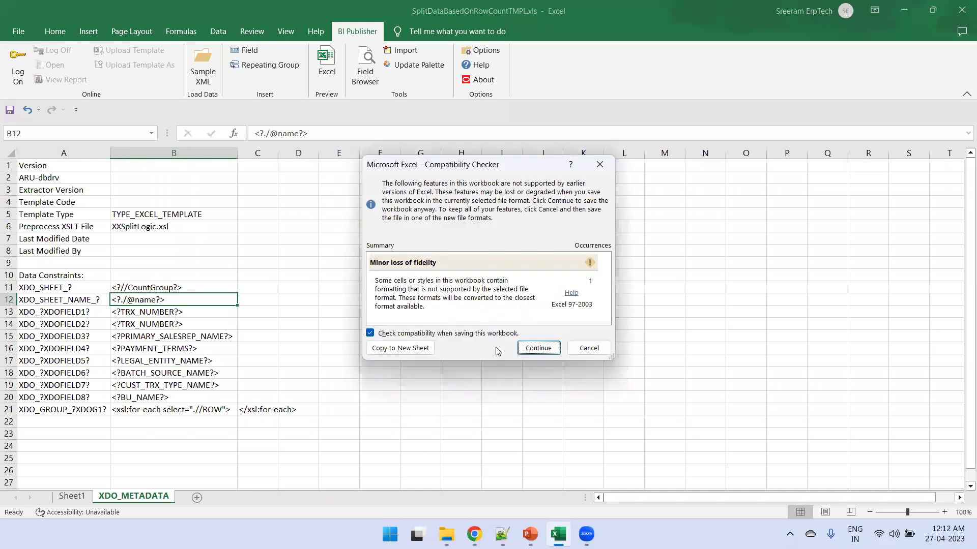
{"action": "left_click", "coordinate": [538, 348]}
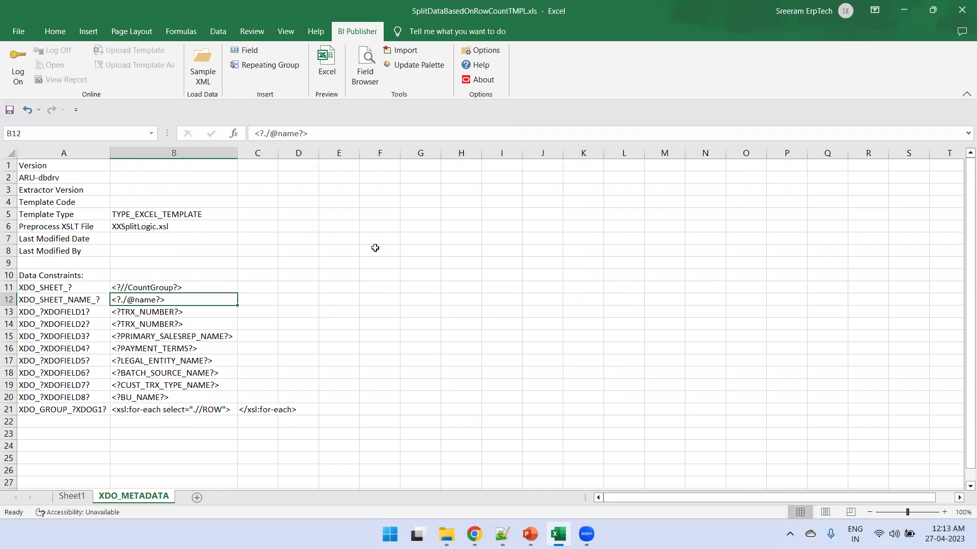
Step: Preview the template as Excel output and close the empty preview workbook
{"action": "left_click", "coordinate": [327, 69]}
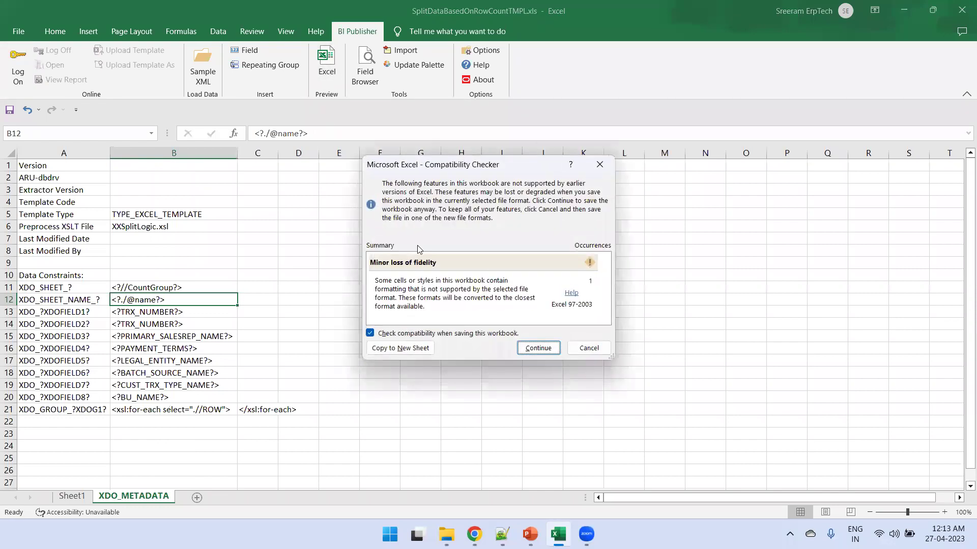
{"action": "left_click", "coordinate": [522, 351]}
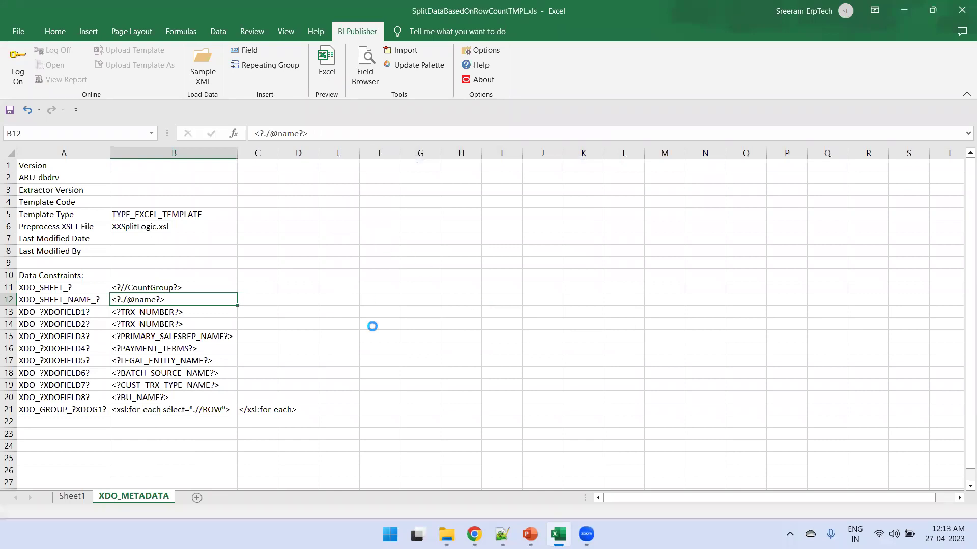
{"action": "left_click", "coordinate": [229, 324]}
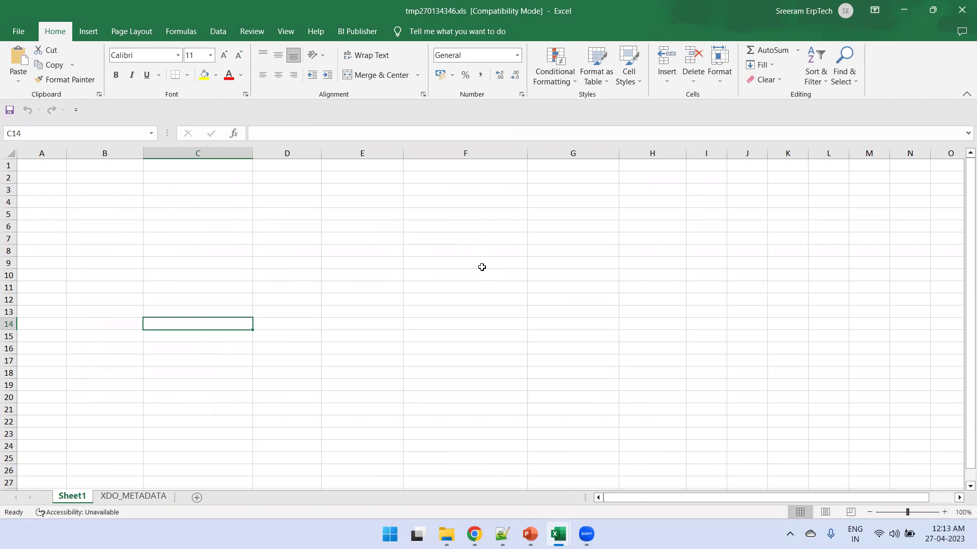
{"action": "left_click", "coordinate": [960, 19]}
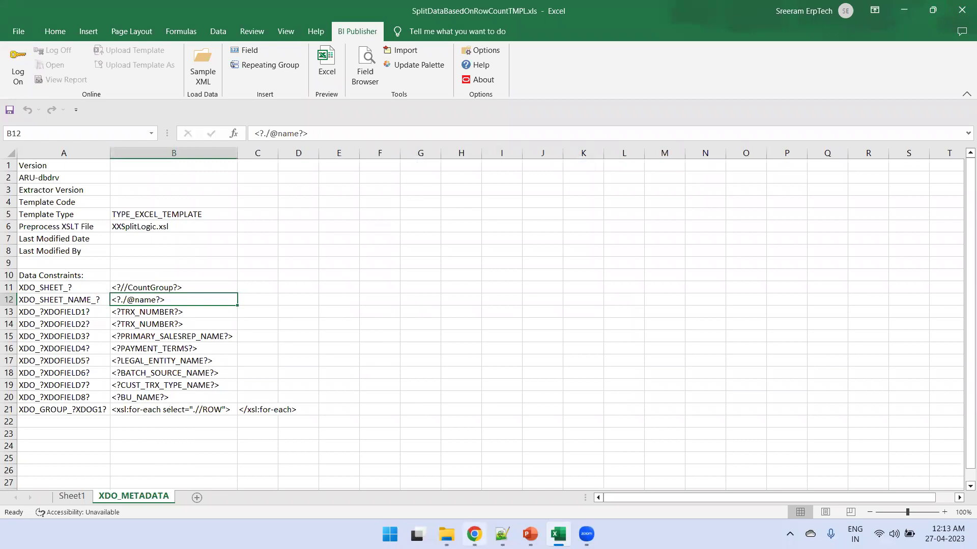
{"action": "left_click", "coordinate": [474, 534]}
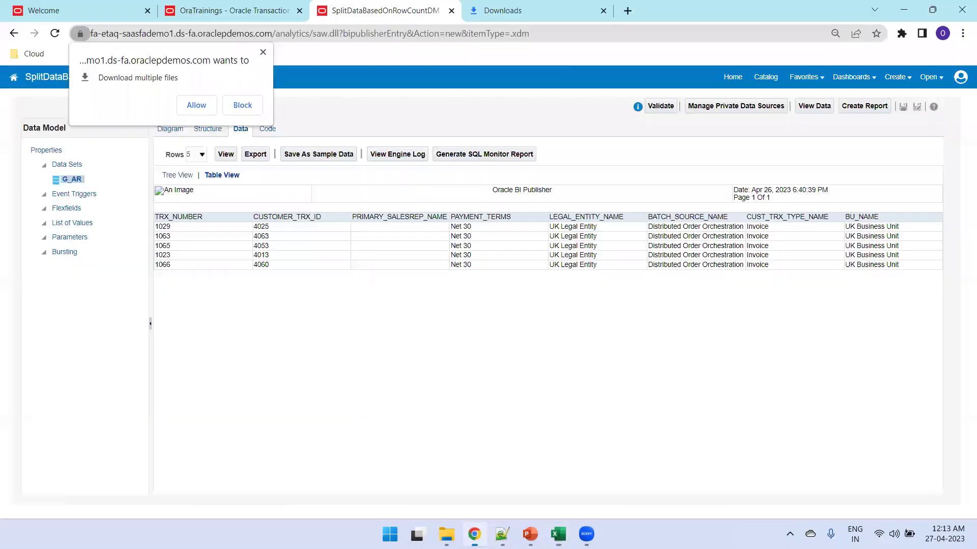
Step: Dismiss the download prompt and start a new report from the OraTrainings folder
{"action": "left_click", "coordinate": [263, 52]}
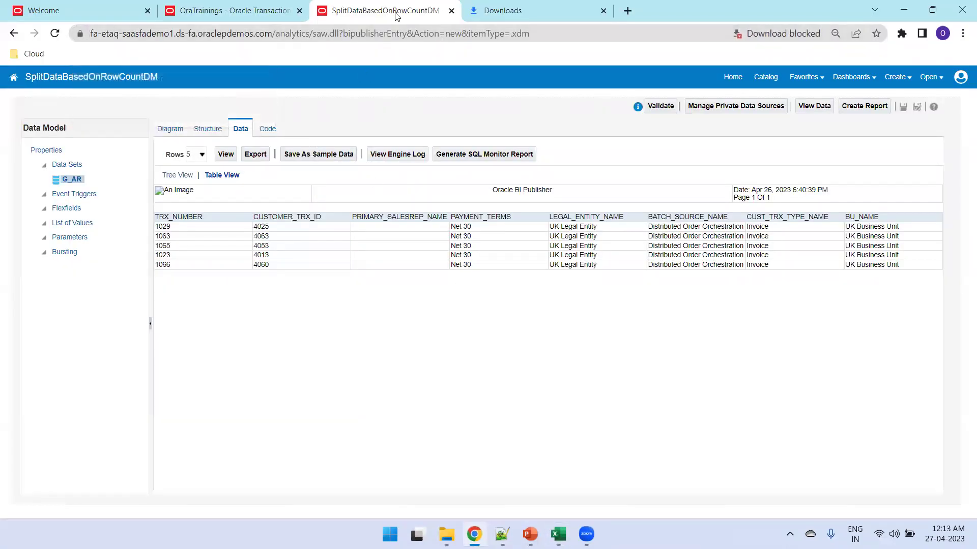
{"action": "left_click", "coordinate": [262, 5]}
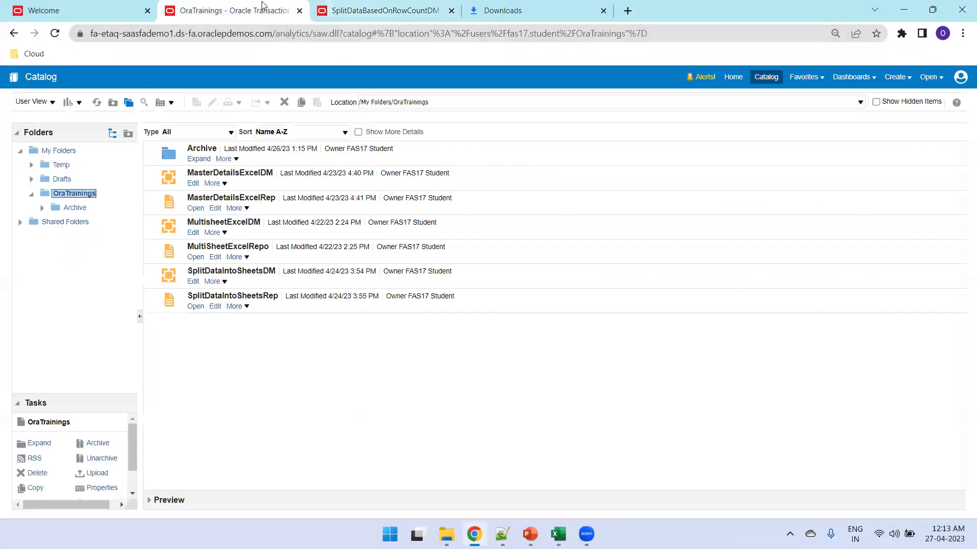
{"action": "left_click", "coordinate": [896, 77]}
{"action": "left_click", "coordinate": [824, 246]}
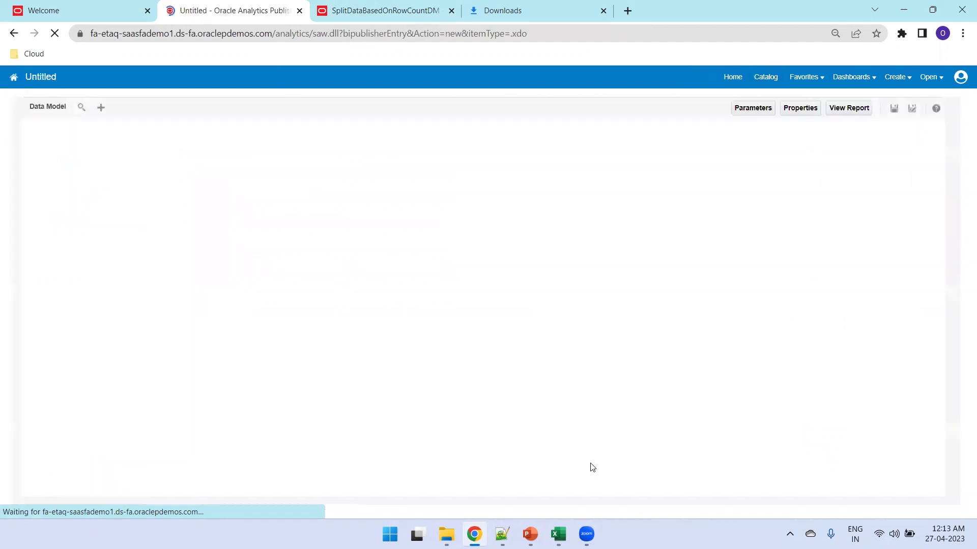
Step: Cancel the report wizard and save the report as SplitDataBasedOnRowCountRepo in OraTrainings
{"action": "key", "text": "alt+Tab"}
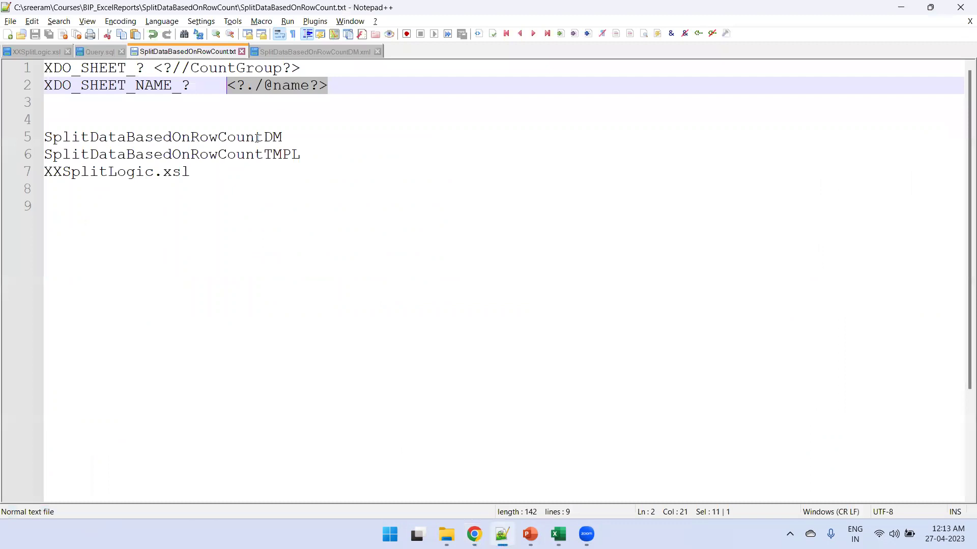
{"action": "left_click_drag", "start_coordinate": [263, 139], "coordinate": [47, 143]}
{"action": "key", "text": "alt+Tab"}
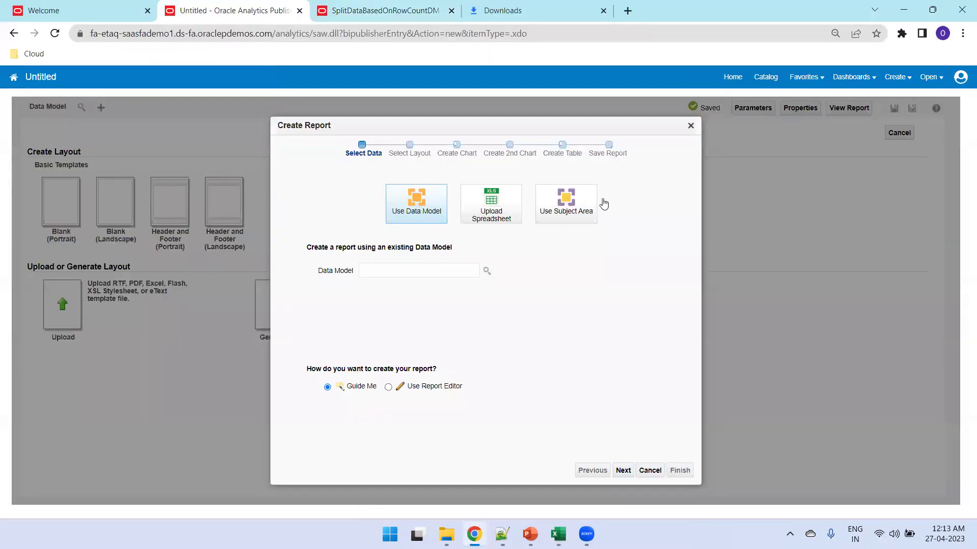
{"action": "left_click", "coordinate": [690, 126]}
{"action": "left_click", "coordinate": [560, 107]}
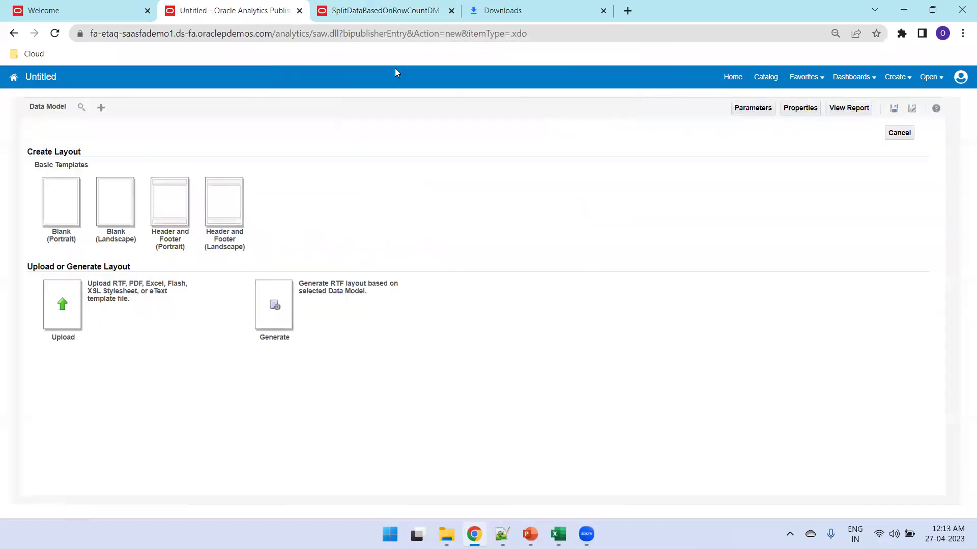
{"action": "key", "text": "ctrl+v"}
{"action": "type", "text": "R"}
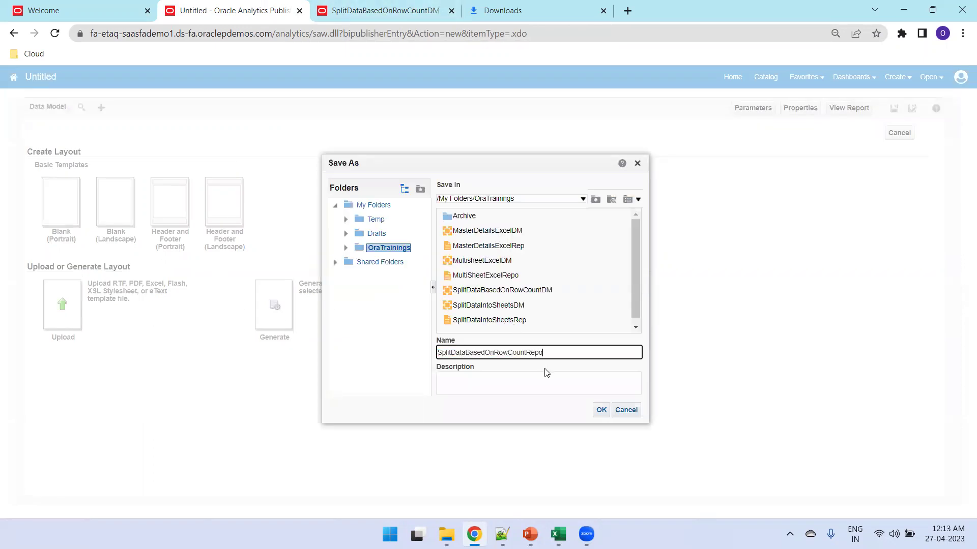
{"action": "left_click", "coordinate": [602, 411]}
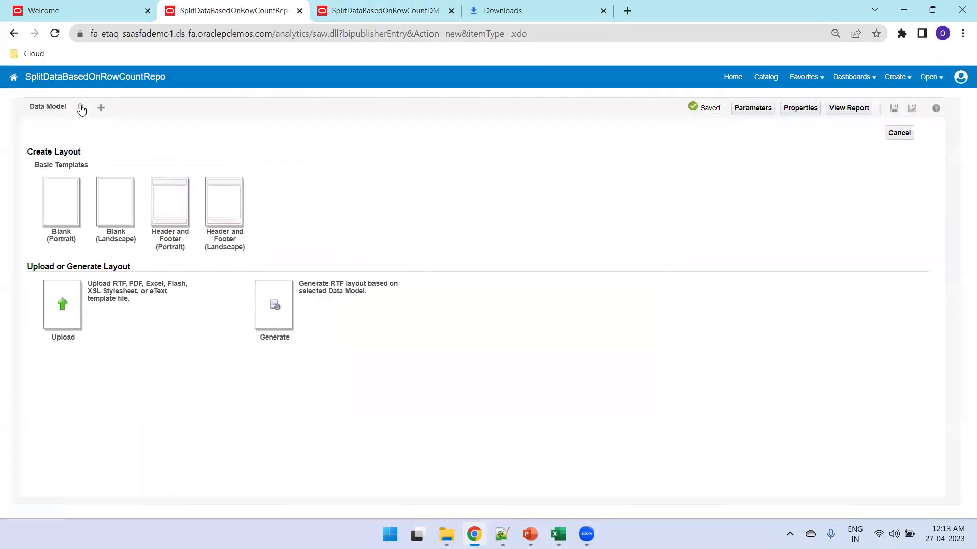
Step: Set the report's data model to SplitDataBasedOnRowCountDM
{"action": "left_click", "coordinate": [316, 294]}
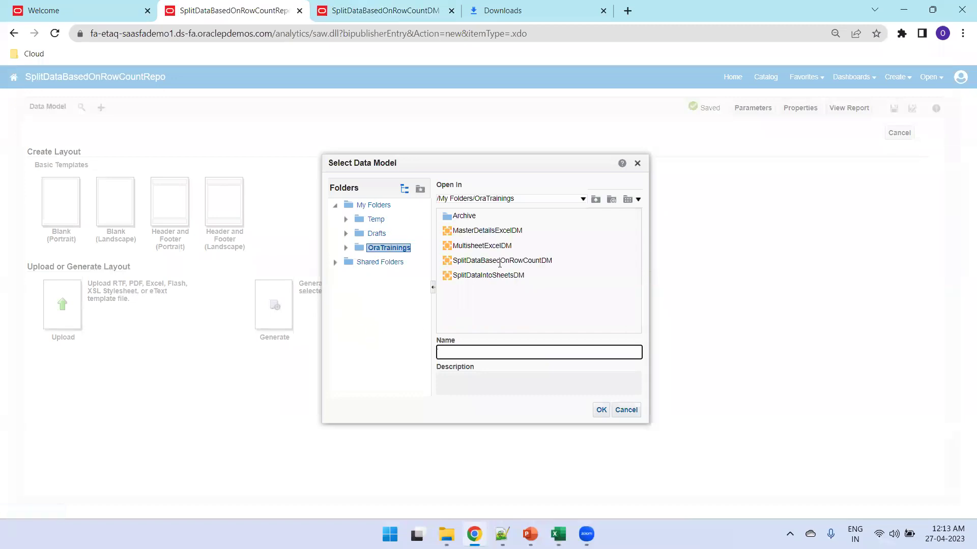
{"action": "left_click", "coordinate": [519, 261]}
{"action": "left_click", "coordinate": [601, 410]}
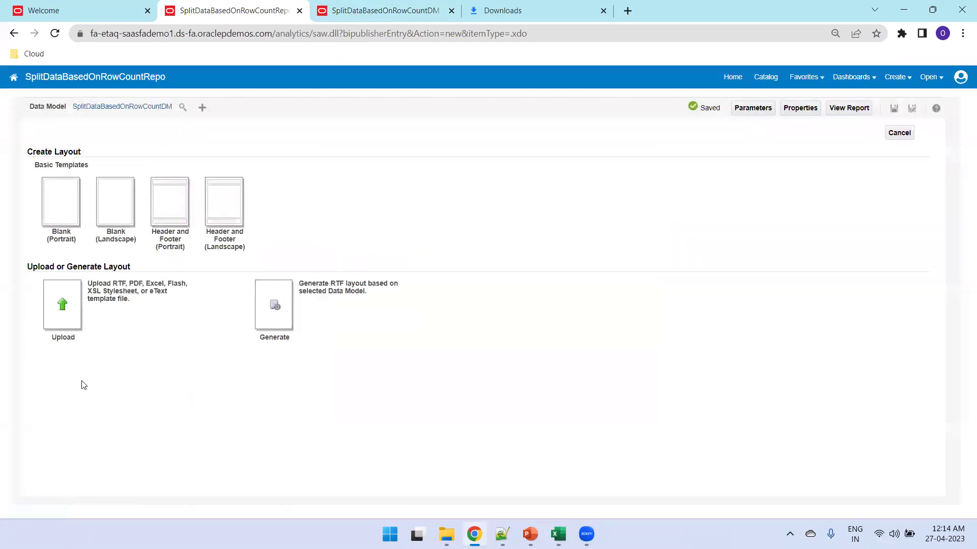
Step: Upload SplitDataBasedOnRowCountTMPL.xls as an Excel Template layout named Output with English locale
{"action": "left_click", "coordinate": [60, 328]}
{"action": "left_click", "coordinate": [405, 281]}
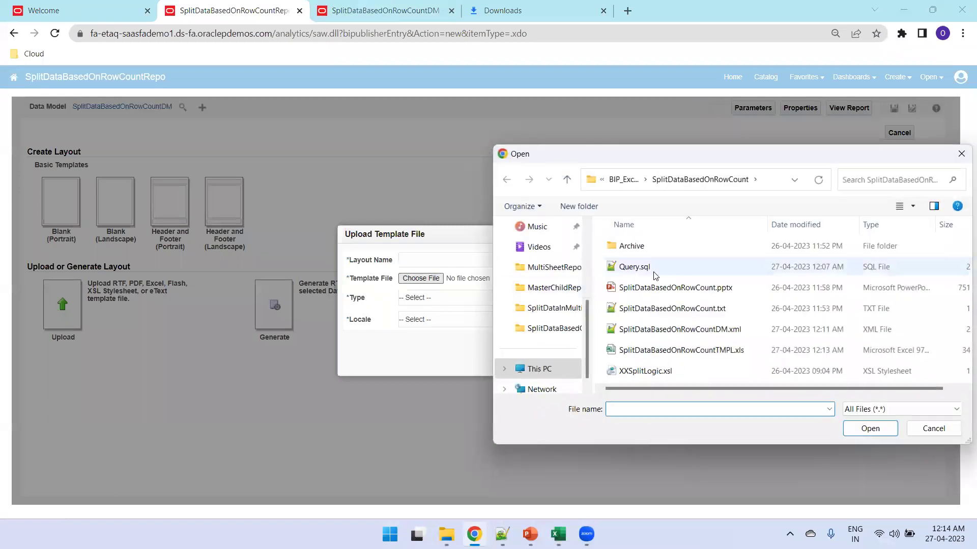
{"action": "double_click", "coordinate": [706, 350]}
{"action": "left_click", "coordinate": [479, 259]}
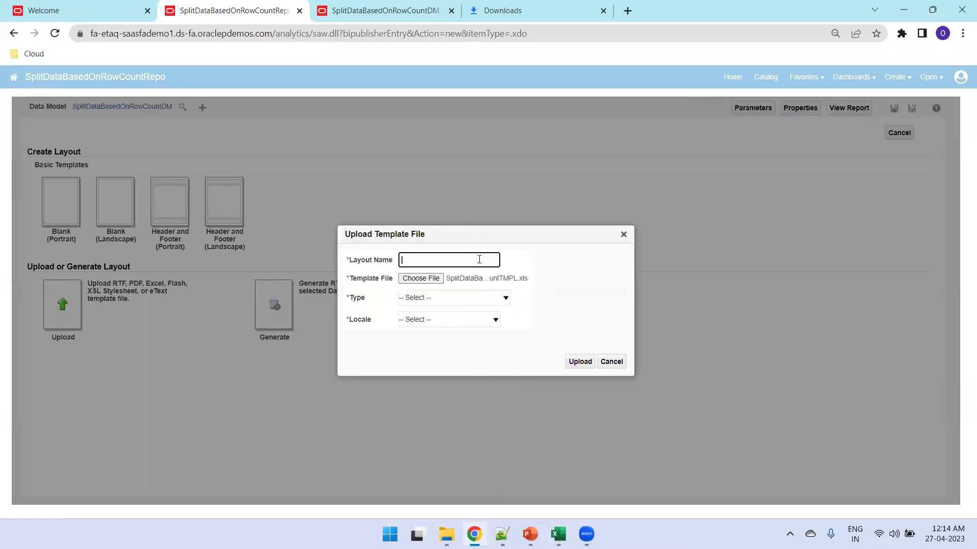
{"action": "key", "text": "Tab"}
{"action": "key", "text": "Tab"}
{"action": "key", "text": "e"}
{"action": "key", "text": "Tab"}
{"action": "key", "text": "e"}
{"action": "left_click", "coordinate": [588, 365]}
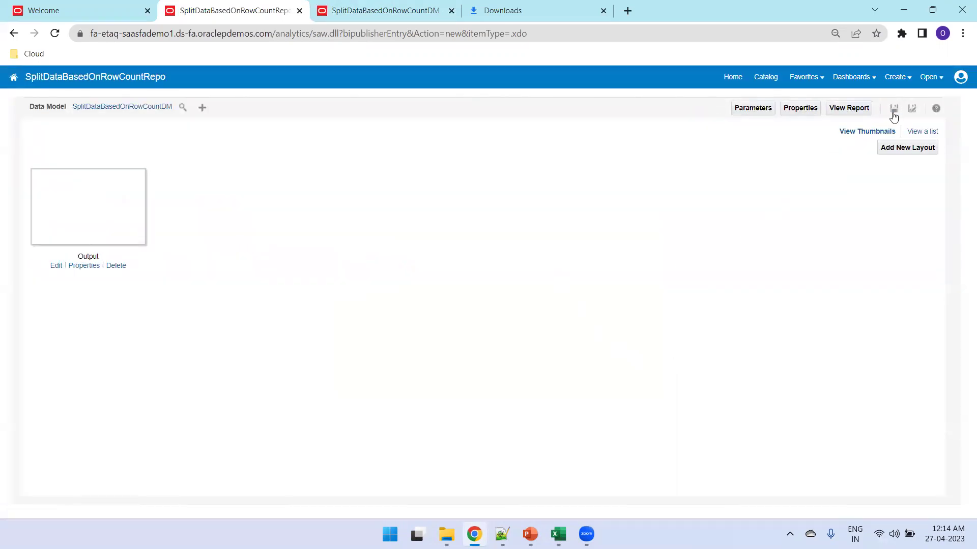
Step: Add layout XXSplitLogic from XXSplitLogic.xsl, type XSL Stylesheet (HTML/XML/Text), locale English
{"action": "left_click", "coordinate": [900, 152]}
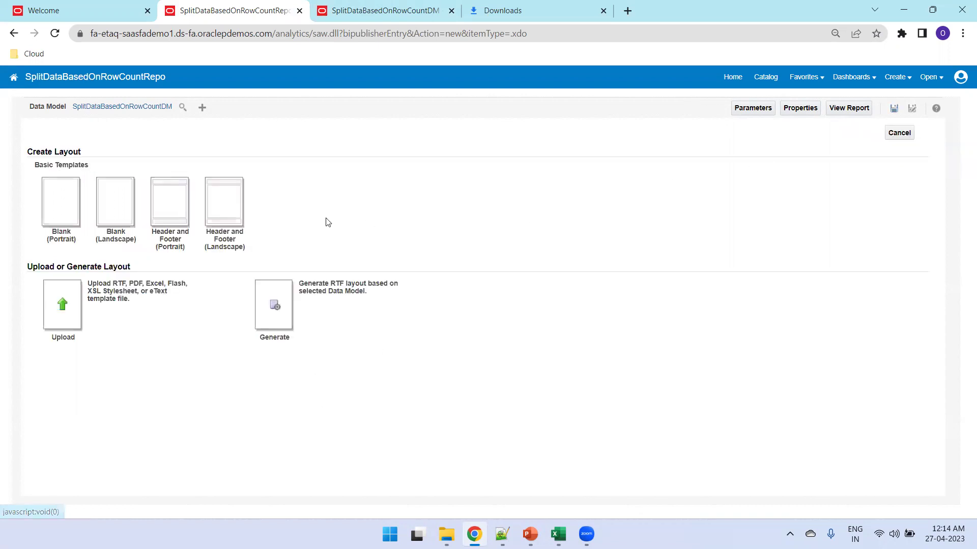
{"action": "left_click", "coordinate": [63, 316]}
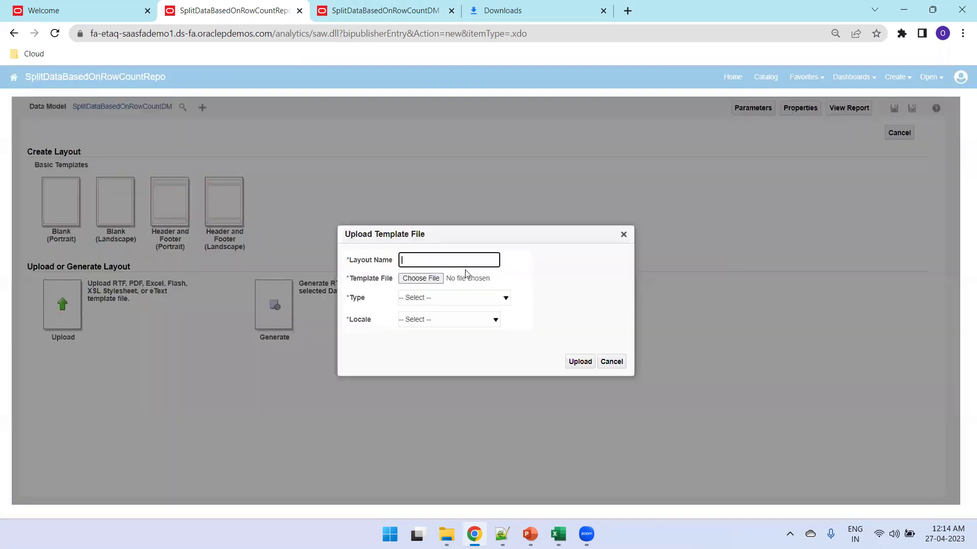
{"action": "left_click", "coordinate": [435, 279]}
{"action": "scroll", "coordinate": [617, 356], "scroll_direction": "right", "scroll_amount": 1}
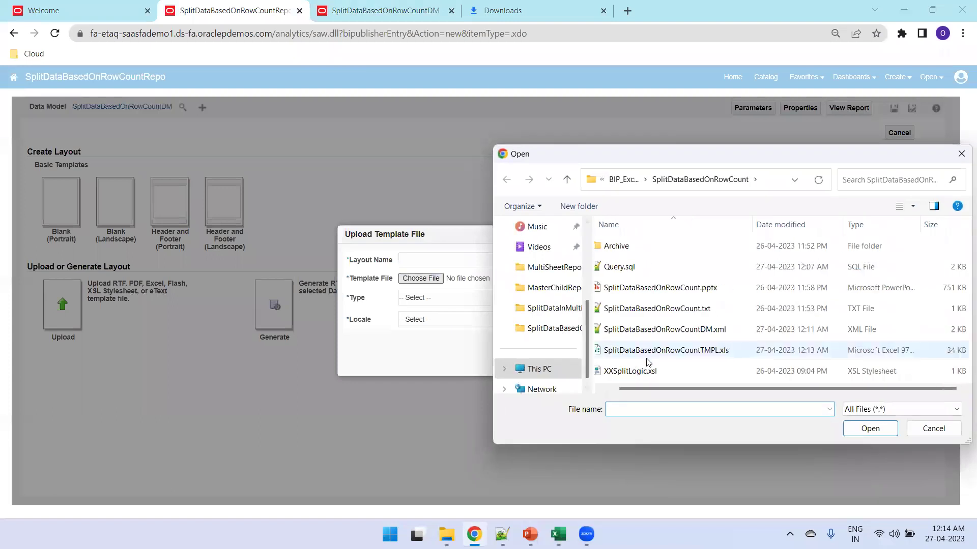
{"action": "double_click", "coordinate": [639, 376]}
{"action": "left_click", "coordinate": [466, 263]}
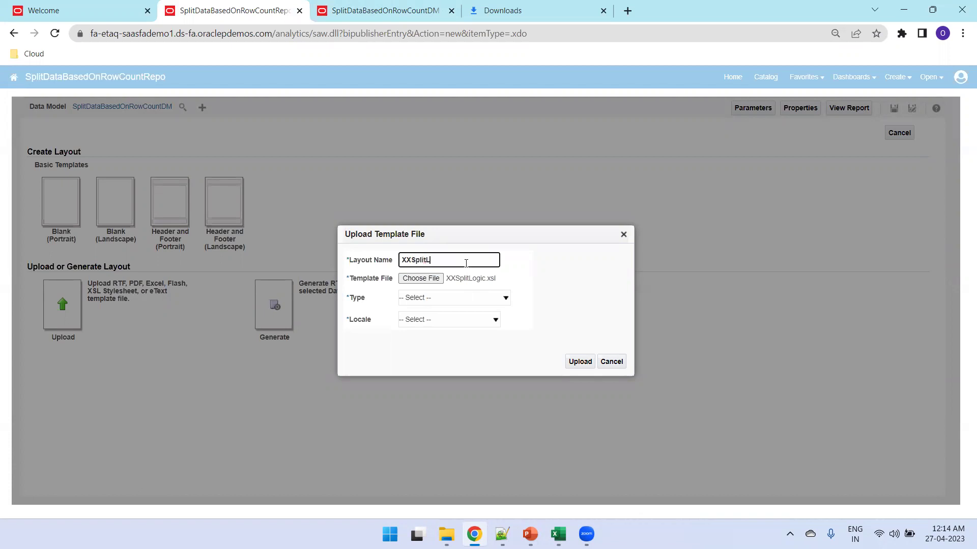
{"action": "key", "text": "Tab"}
{"action": "key", "text": "Tab"}
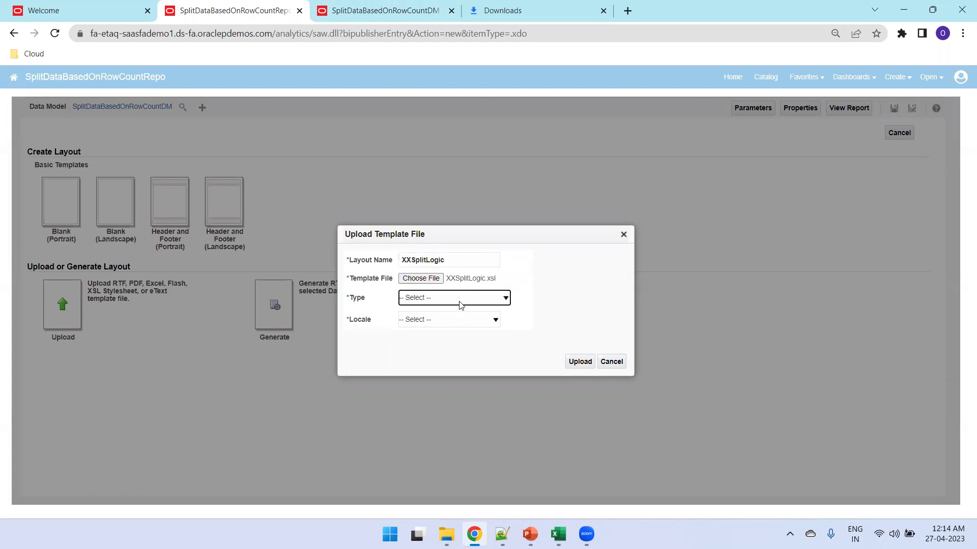
{"action": "left_click", "coordinate": [459, 299]}
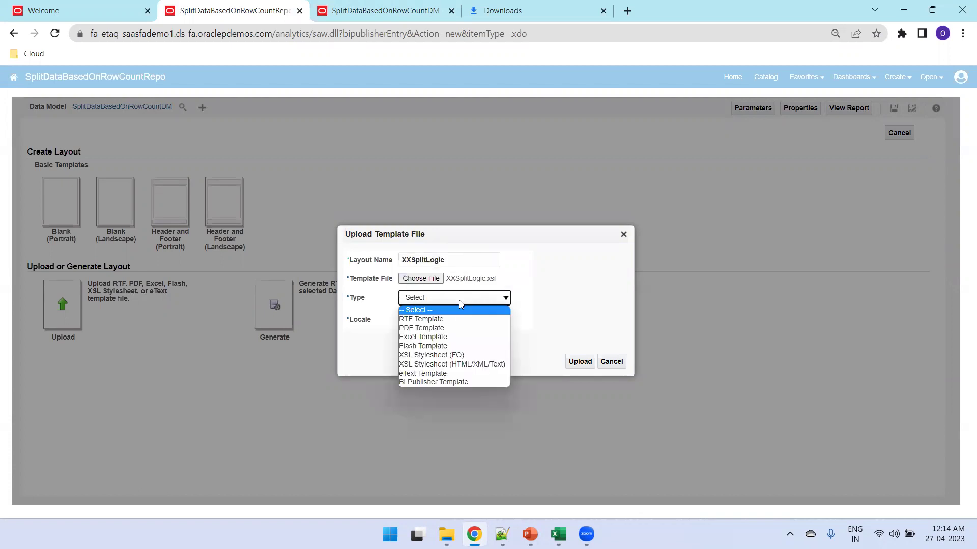
{"action": "left_click", "coordinate": [450, 365]}
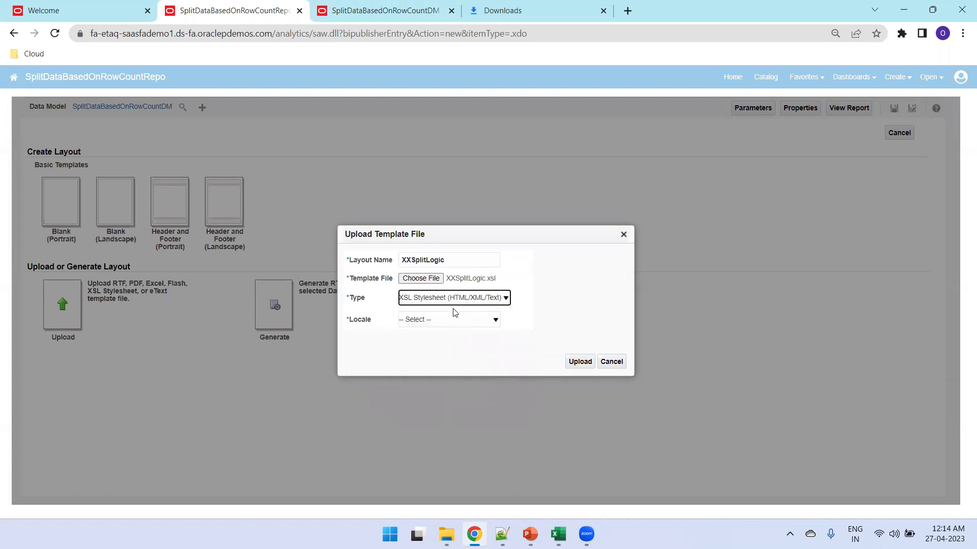
{"action": "left_click", "coordinate": [469, 323]}
{"action": "left_click", "coordinate": [481, 338]}
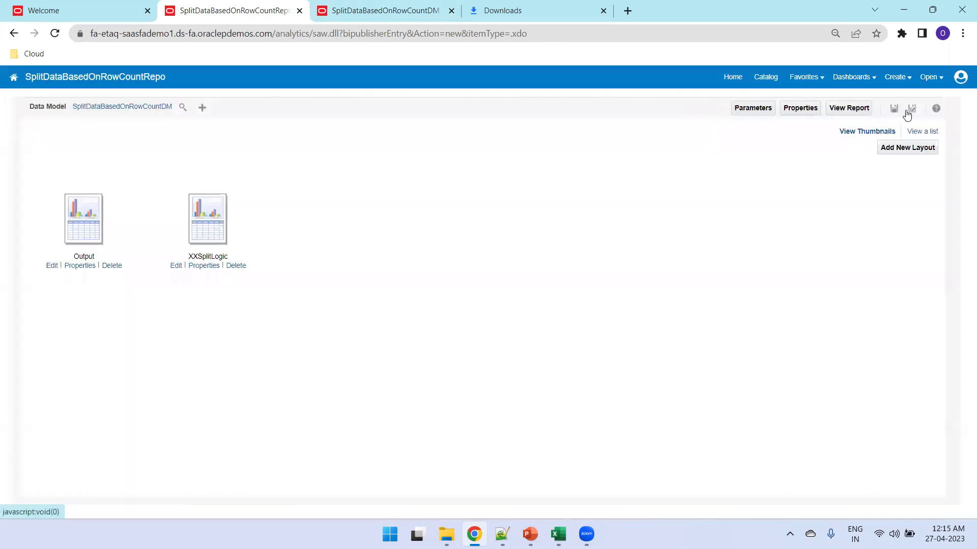
Step: Run SplitDataBasedOnRowCountRepo until Report Completed and its .xls output downloads
{"action": "left_click", "coordinate": [923, 132]}
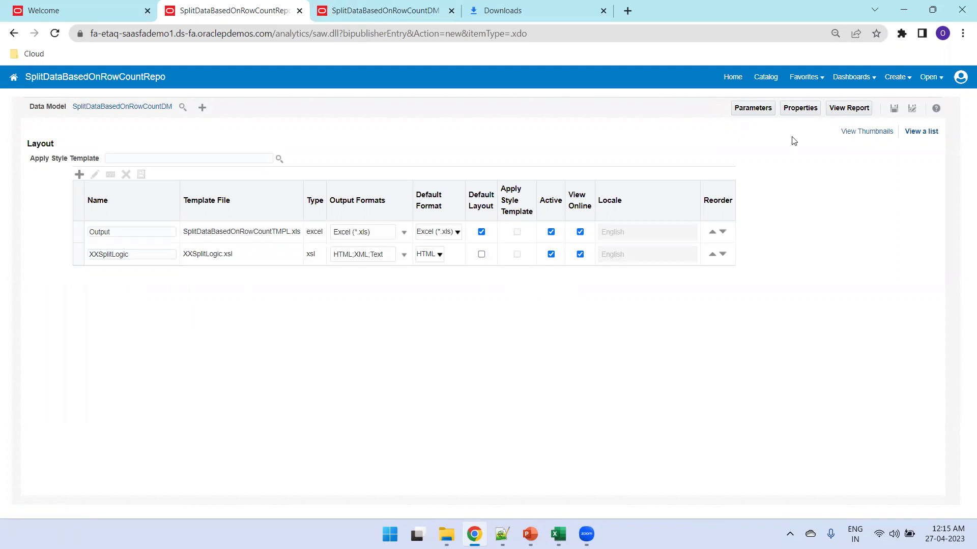
{"action": "left_click", "coordinate": [848, 108]}
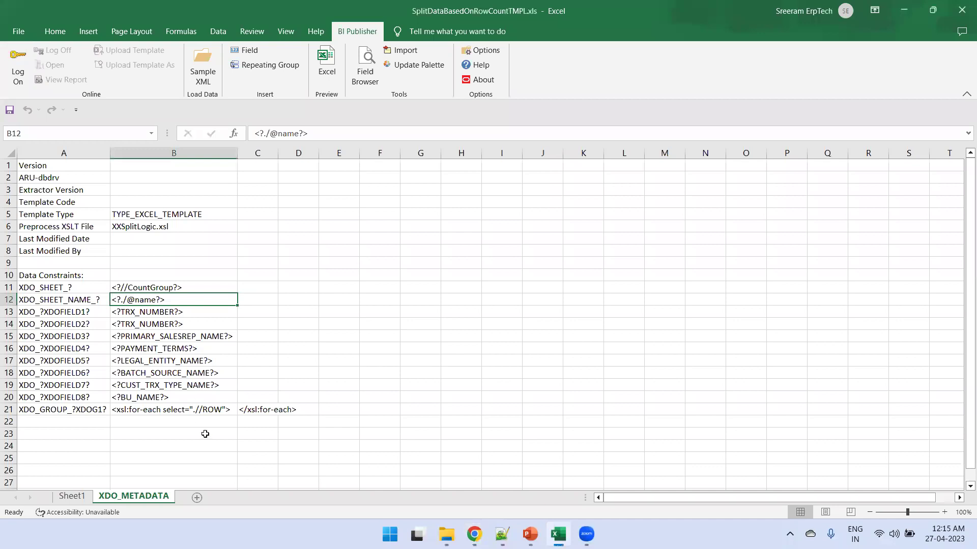
Step: Review the downloaded .xls in Excel, sheets Group1–Group8 and XDO_METADATA, then return to Chrome
{"action": "left_click", "coordinate": [204, 434]}
{"action": "left_click", "coordinate": [339, 305]}
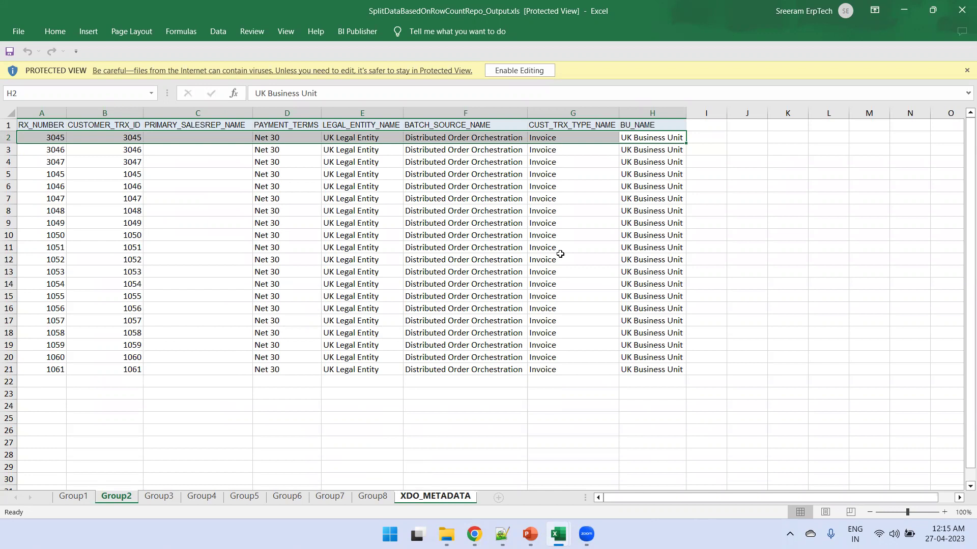
{"action": "key", "text": "alt+Tab"}
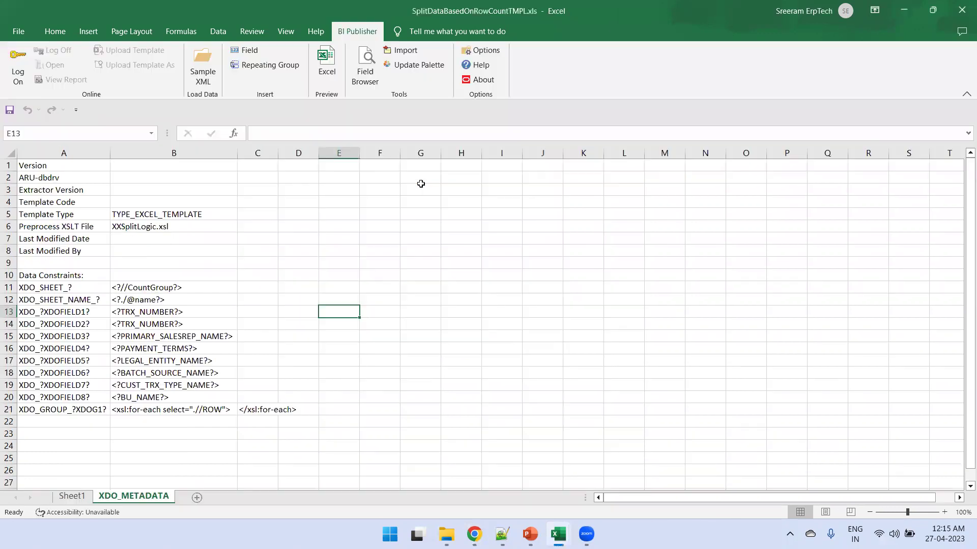
{"action": "key", "text": "alt+Tab"}
{"action": "key", "text": "alt+Tab"}
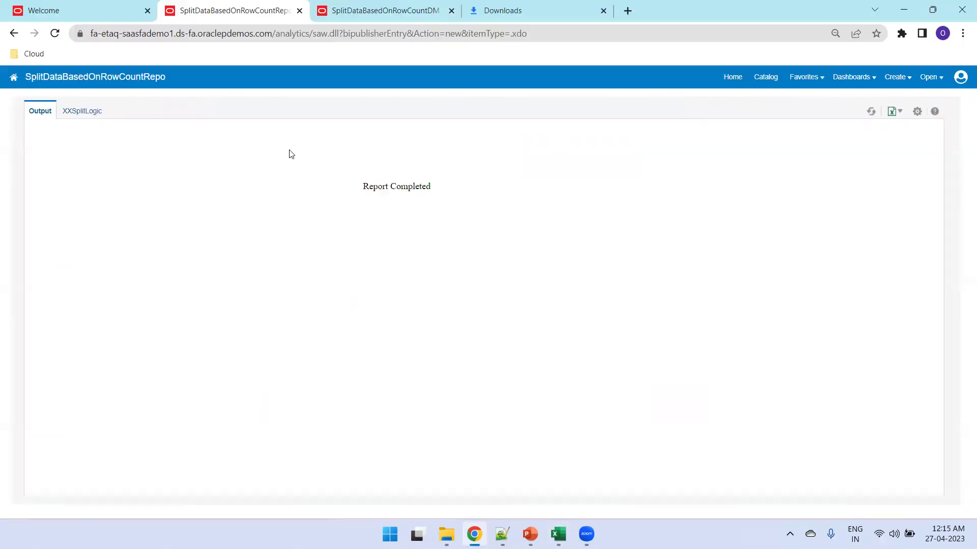
Step: Export the XXSplitLogic layout's output as XML
{"action": "left_click", "coordinate": [77, 112]}
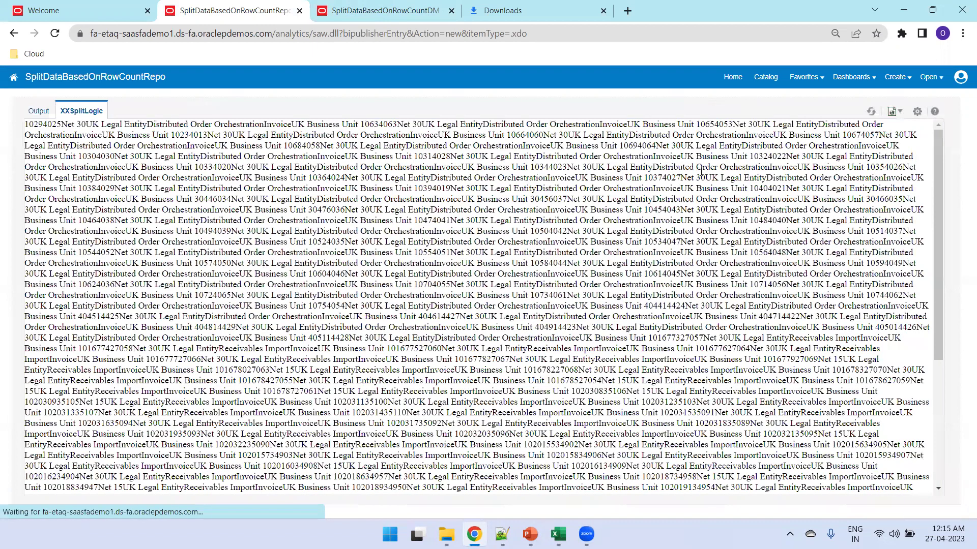
{"action": "left_click", "coordinate": [916, 112]}
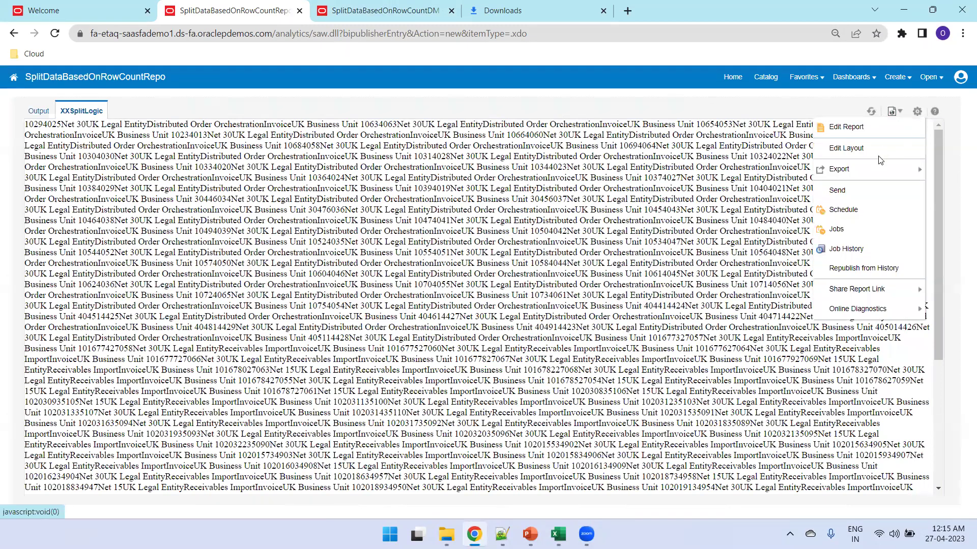
{"action": "mouse_move", "coordinate": [875, 175]}
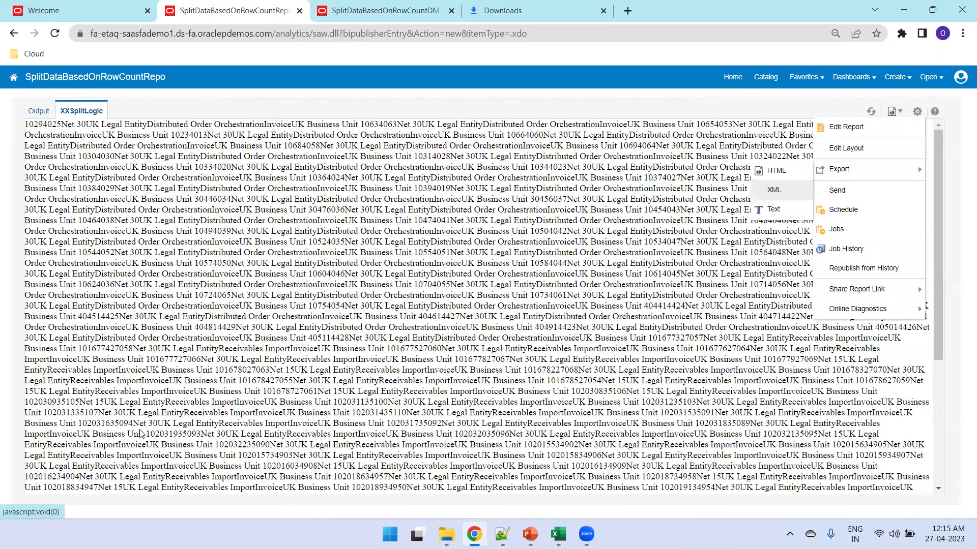
{"action": "key", "text": "Return"}
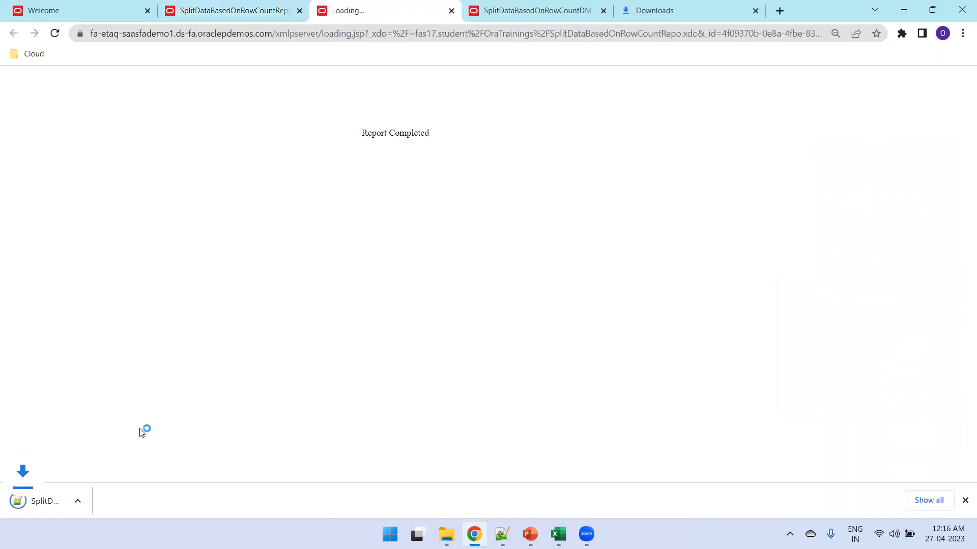
Step: Open the exported XML in Notepad++ and search CountGroup to find the Group2 and Group3 boundaries
{"action": "left_click", "coordinate": [66, 507]}
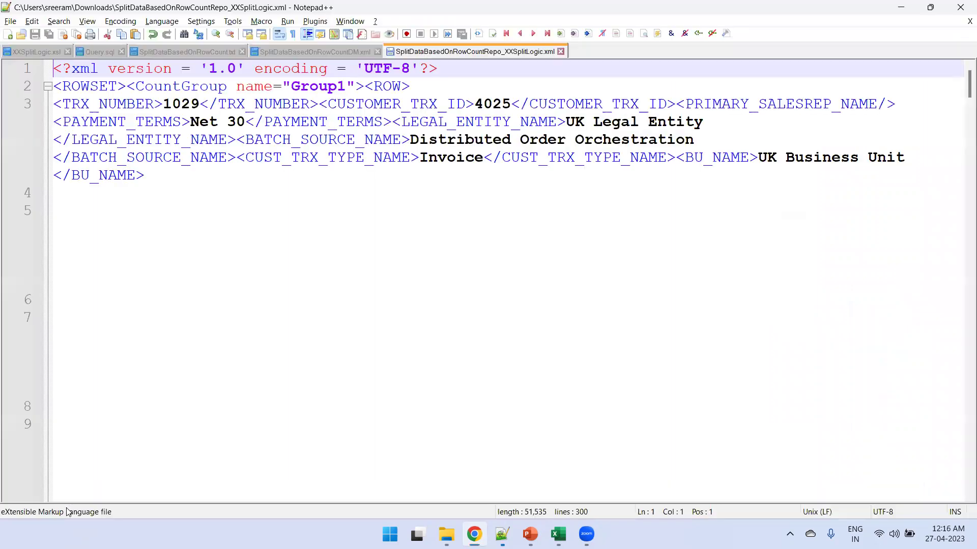
{"action": "scroll", "coordinate": [166, 310], "scroll_direction": "down", "scroll_amount": 1}
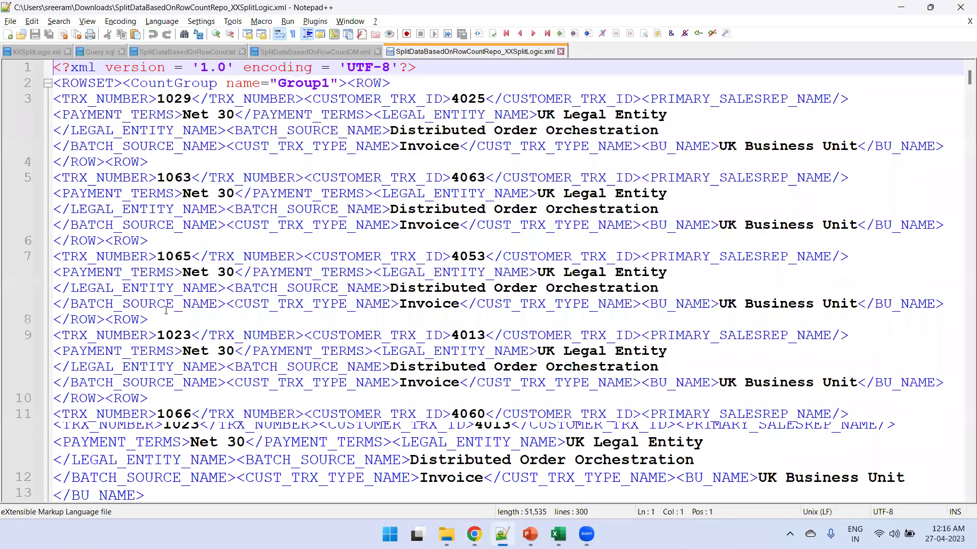
{"action": "scroll", "coordinate": [190, 147], "scroll_direction": "down", "scroll_amount": 1}
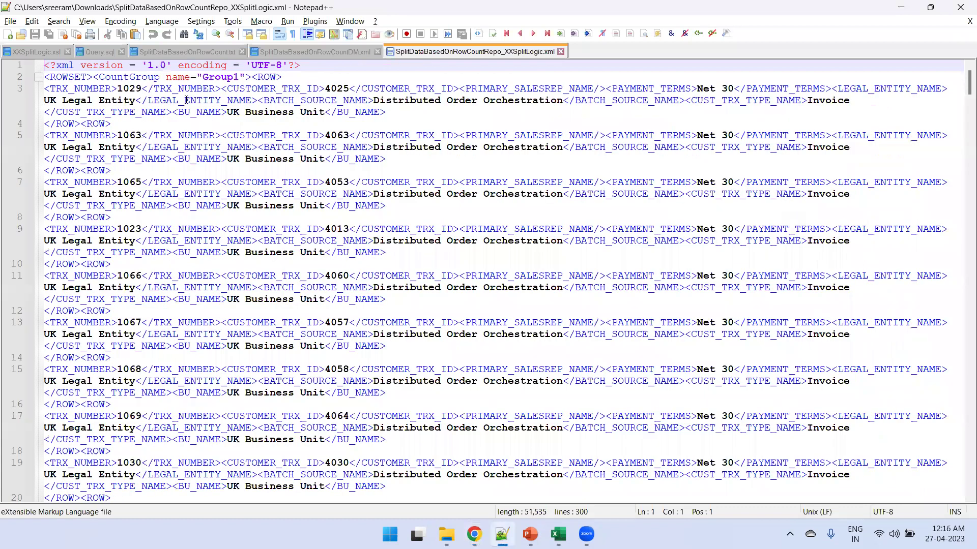
{"action": "double_click", "coordinate": [132, 77]}
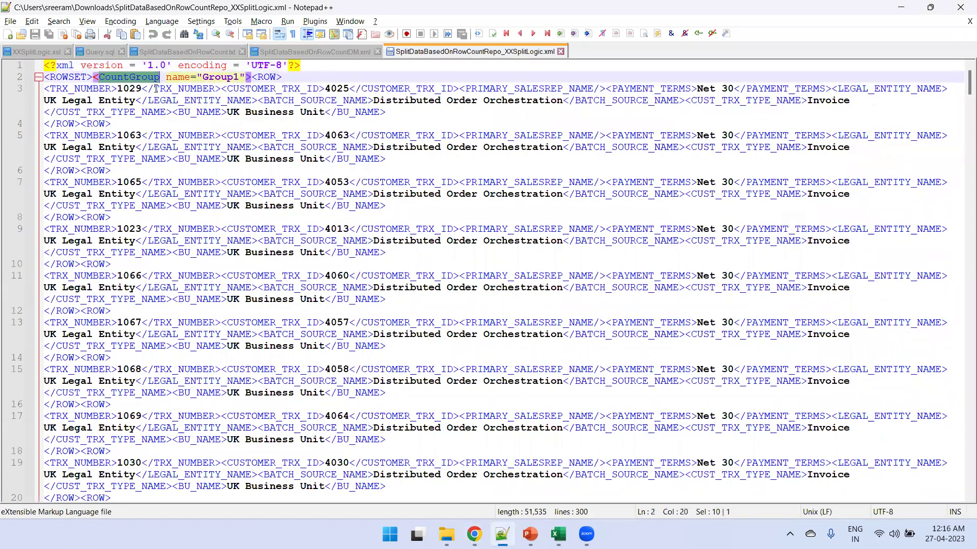
{"action": "key", "text": "ctrl+f"}
{"action": "key", "text": "Return"}
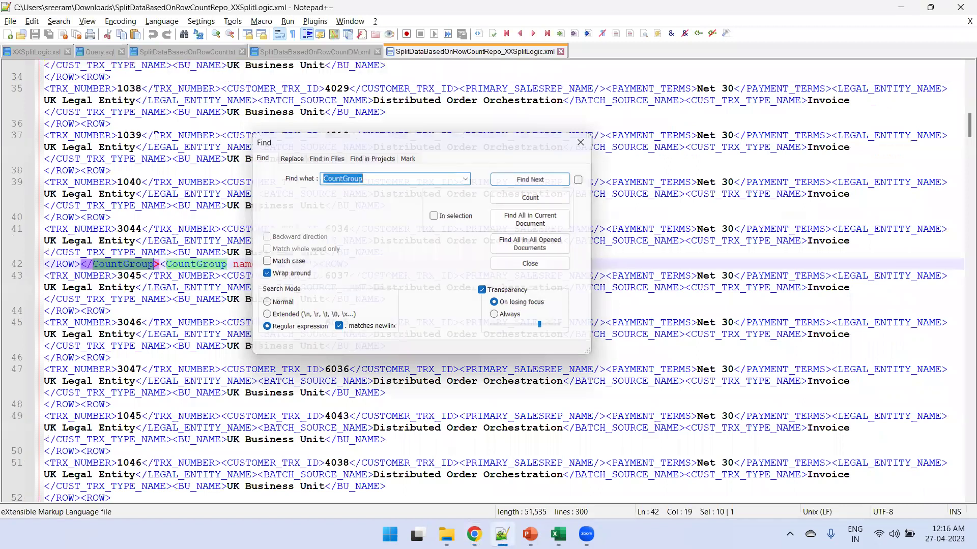
{"action": "key", "text": "Escape"}
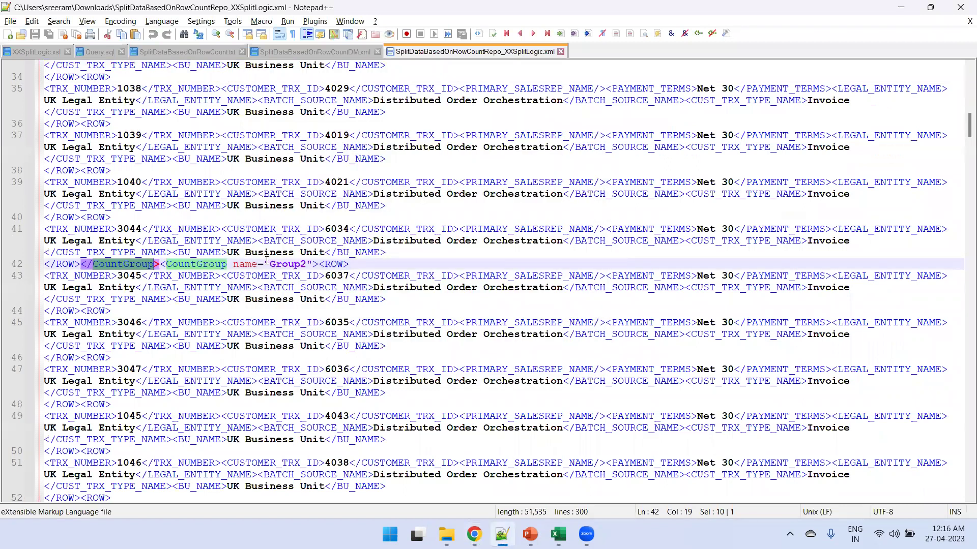
{"action": "left_click", "coordinate": [108, 275]}
{"action": "key", "text": "F3"}
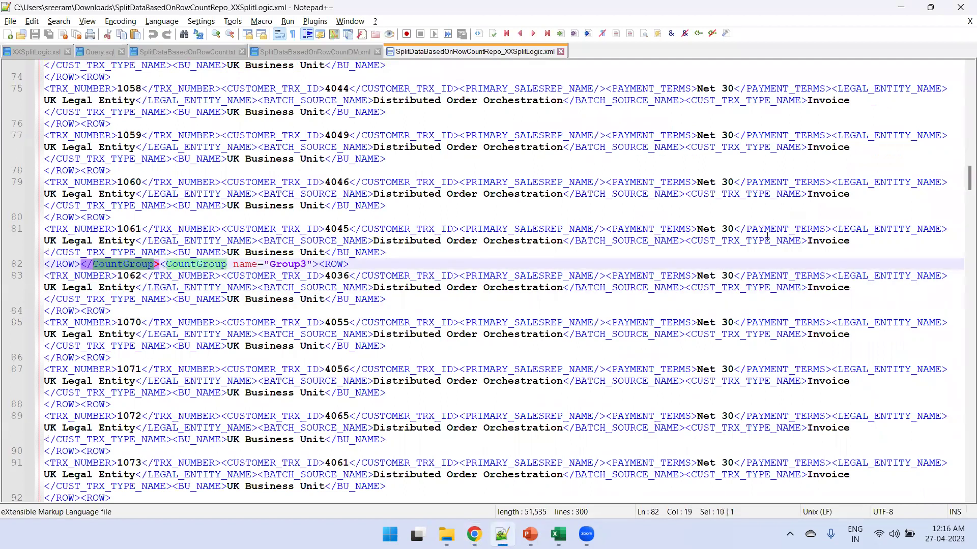
Step: Inspect the Group1 CountGroup element and its TRX_NUMBER rows, then return to the browser
{"action": "scroll", "coordinate": [768, 235], "scroll_direction": "up", "scroll_amount": 15}
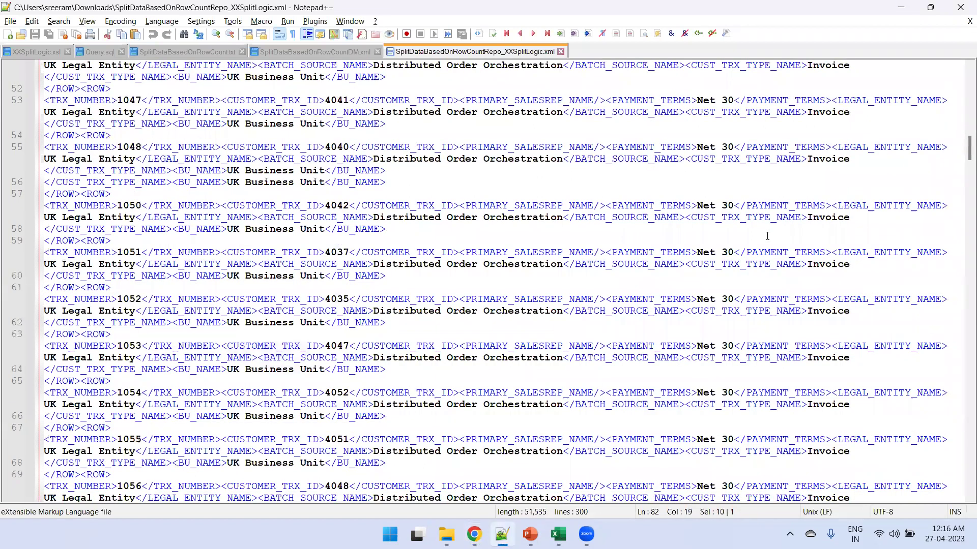
{"action": "scroll", "coordinate": [767, 236], "scroll_direction": "up", "scroll_amount": 9}
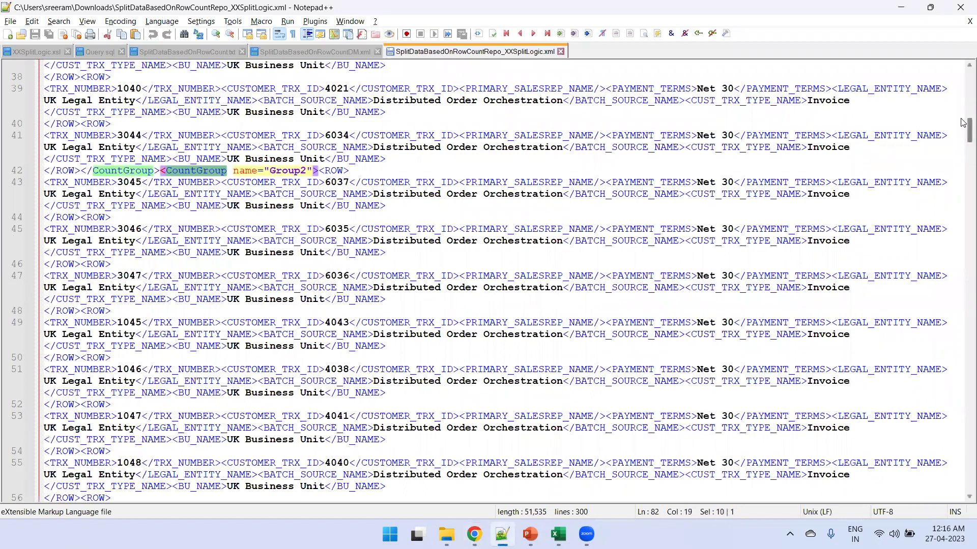
{"action": "scroll", "coordinate": [963, 80], "scroll_direction": "up", "scroll_amount": 16}
{"action": "scroll", "coordinate": [963, 81], "scroll_direction": "up", "scroll_amount": 8}
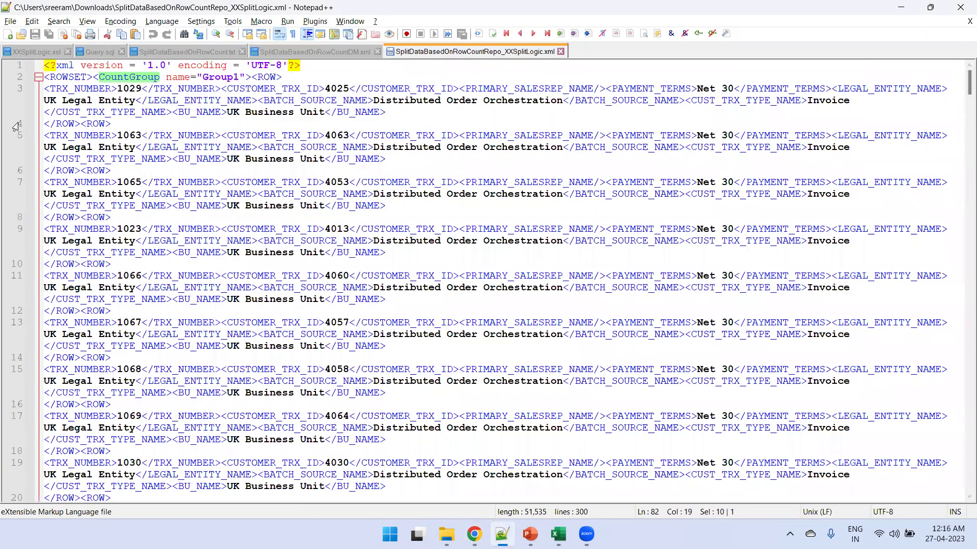
{"action": "double_click", "coordinate": [70, 89]}
{"action": "left_click", "coordinate": [209, 67]}
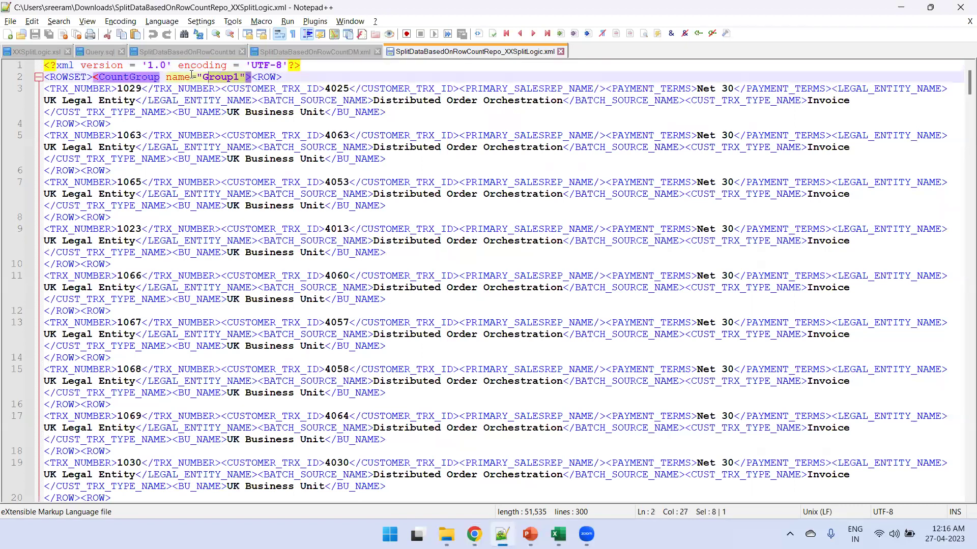
{"action": "double_click", "coordinate": [146, 78]}
{"action": "triple_click", "coordinate": [221, 77]}
{"action": "left_click", "coordinate": [220, 77]}
{"action": "double_click", "coordinate": [221, 77]}
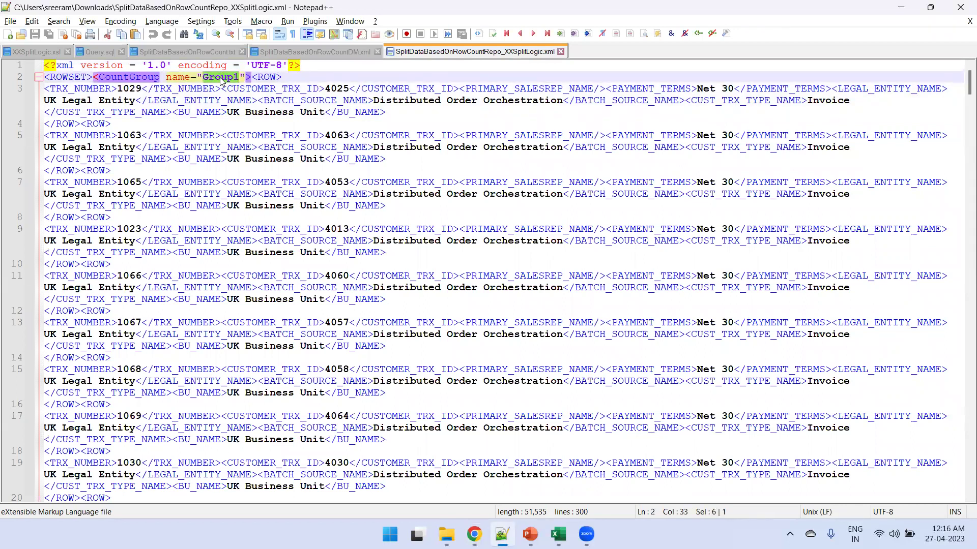
{"action": "left_click_drag", "start_coordinate": [239, 110], "coordinate": [342, 276]}
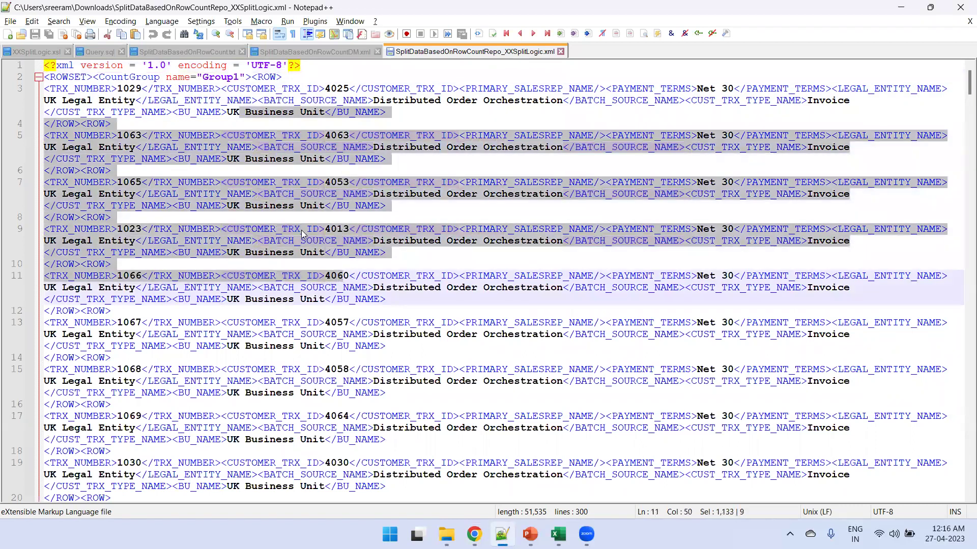
{"action": "double_click", "coordinate": [211, 78]}
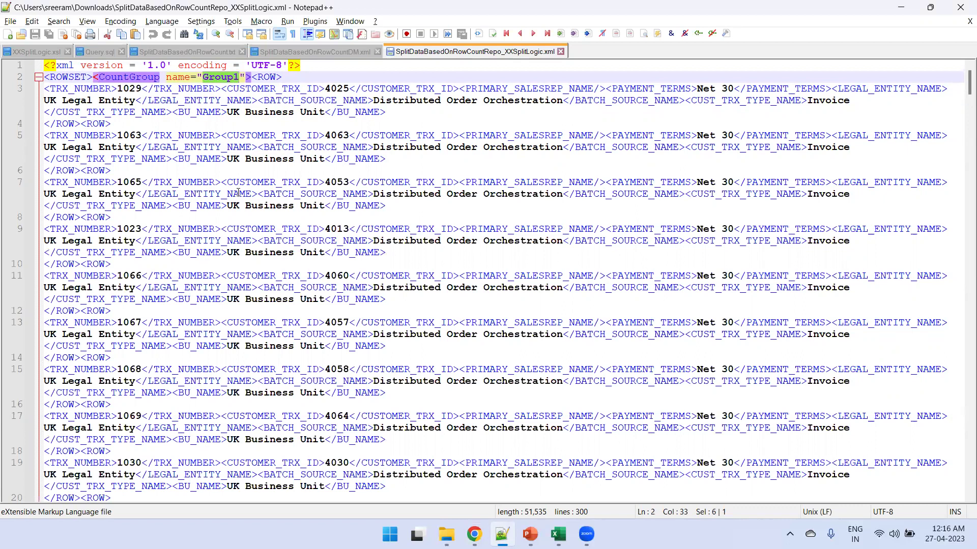
{"action": "scroll", "coordinate": [238, 193], "scroll_direction": "down", "scroll_amount": 5}
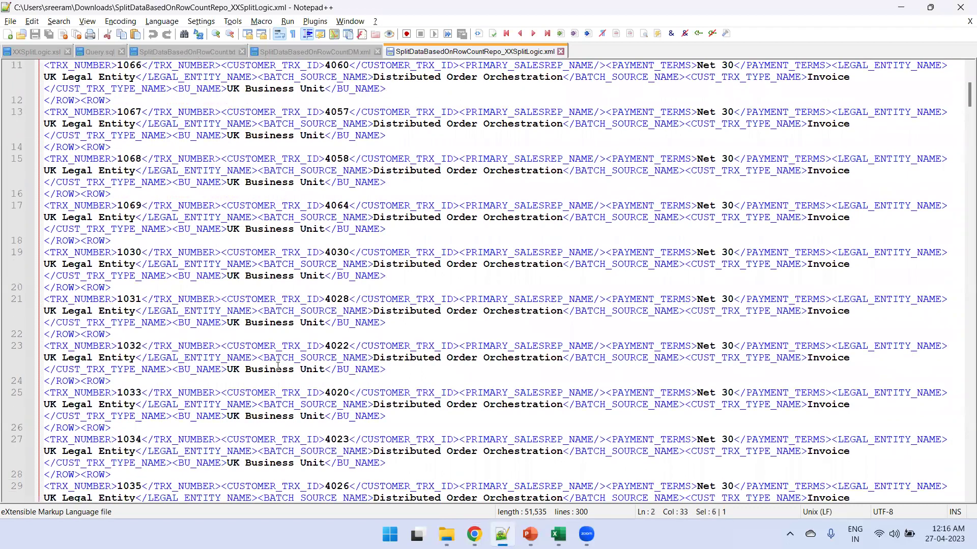
{"action": "scroll", "coordinate": [298, 336], "scroll_direction": "up", "scroll_amount": 5}
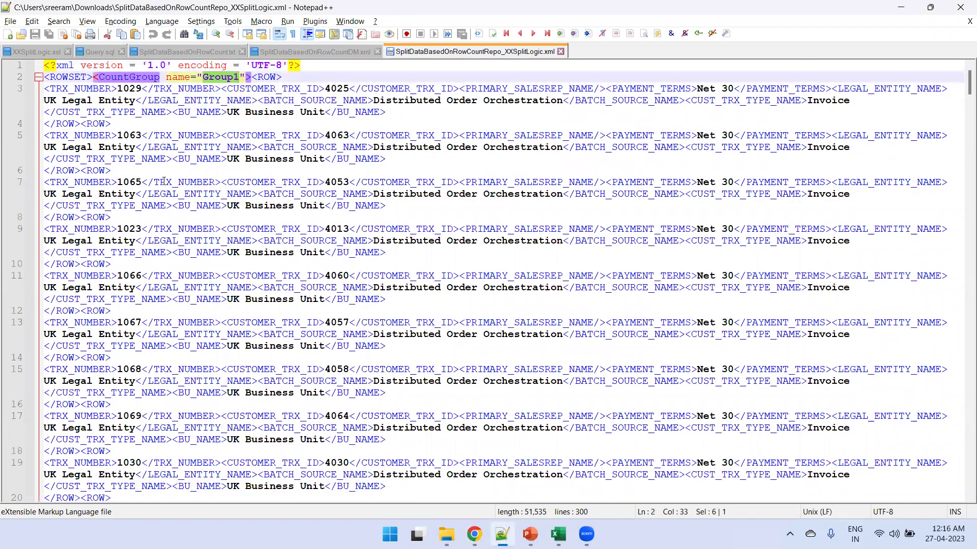
{"action": "key", "text": "alt+Tab"}
{"action": "left_click", "coordinate": [268, 10]}
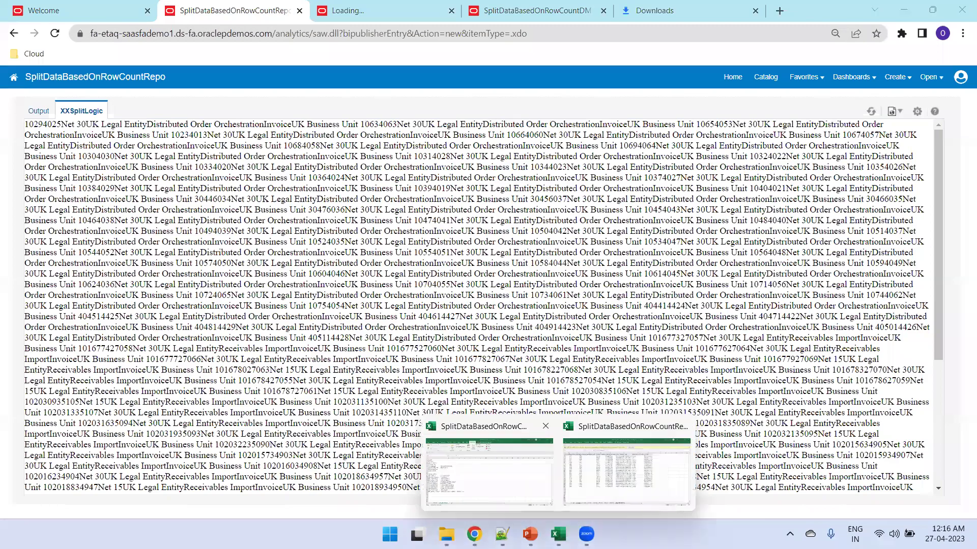
Step: In Notepad++, view the DM.xml and notes .txt tabs, then the XXSplitLogic.xsl stylesheet
{"action": "left_click", "coordinate": [515, 529]}
{"action": "left_click", "coordinate": [338, 49]}
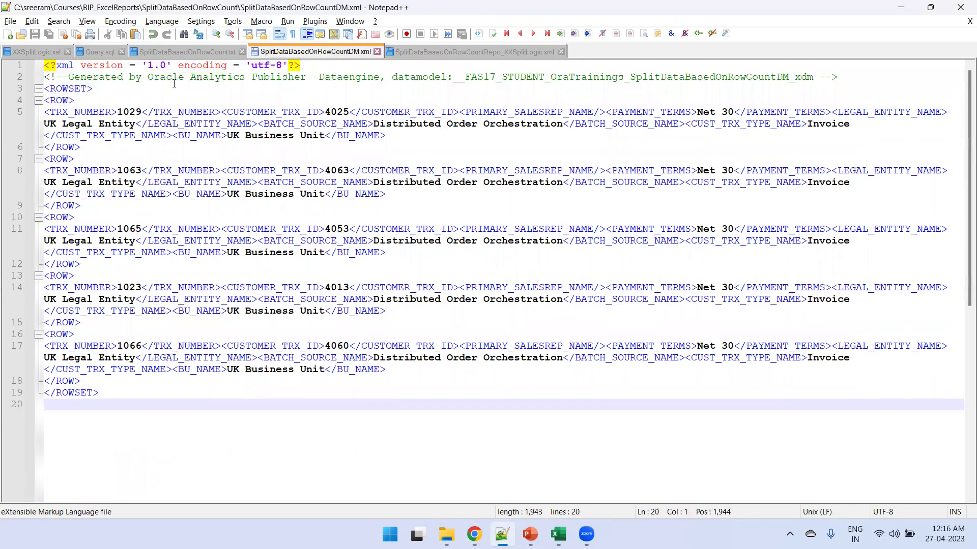
{"action": "left_click", "coordinate": [182, 53]}
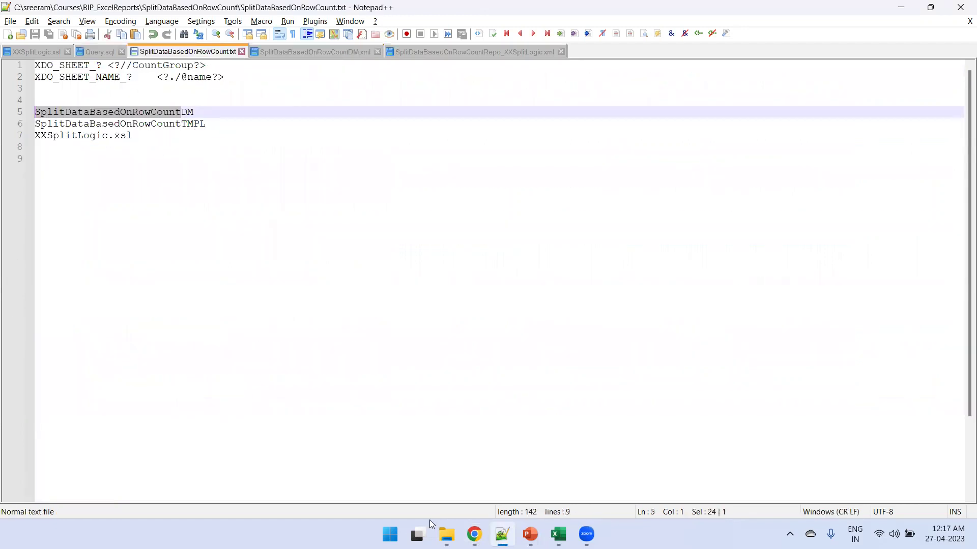
{"action": "left_click", "coordinate": [61, 53]}
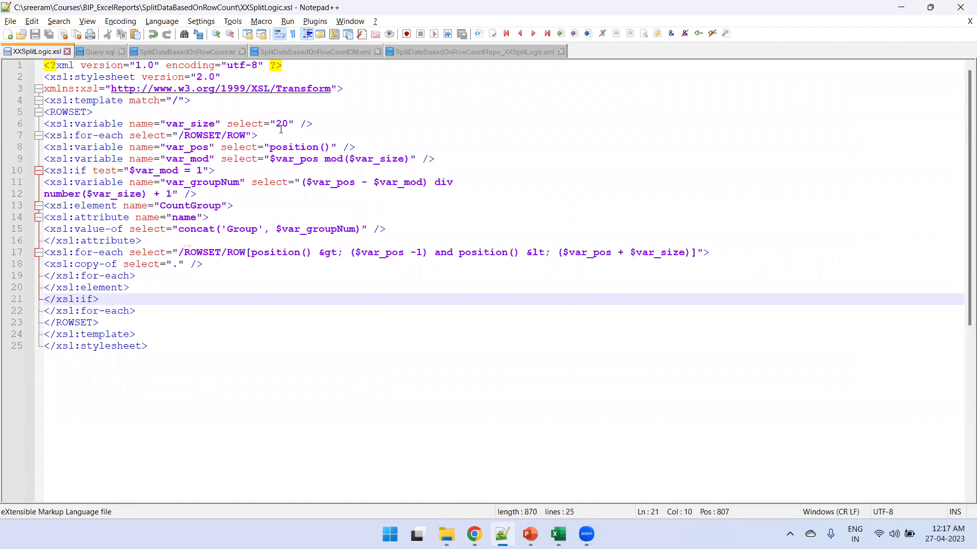